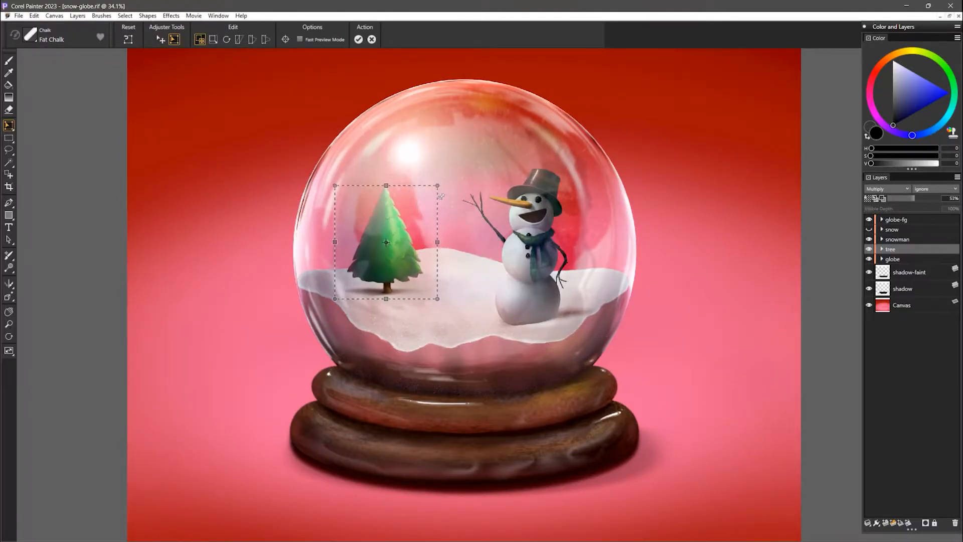
- Move the tree group slightly closer to the snowman inside the globe and apply the transform
{"action": "mouse_move", "coordinate": [400, 235]}
{"action": "left_mouse_down"}
{"action": "mouse_move", "coordinate": [430, 237]}
{"action": "mouse_move", "coordinate": [399, 237]}
{"action": "left_mouse_up"}
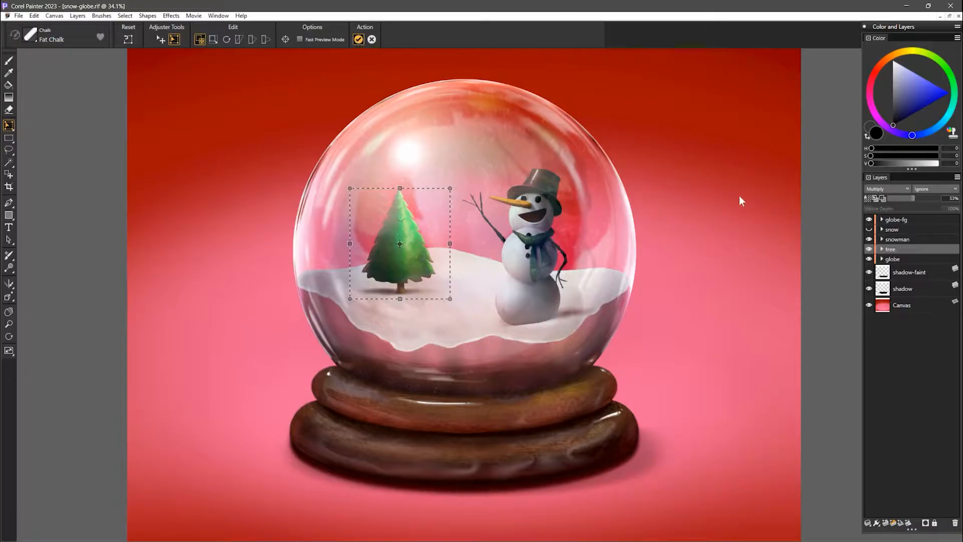
{"action": "key", "text": "Return"}
- Preview a hue shift of -6% on the tree's leaves layer with Adjust Color and discard it
{"action": "left_click", "coordinate": [881, 248]}
{"action": "left_click", "coordinate": [911, 278]}
{"action": "left_click", "coordinate": [171, 15]}
{"action": "mouse_move", "coordinate": [125, 51]}
{"action": "left_click", "coordinate": [239, 62]}
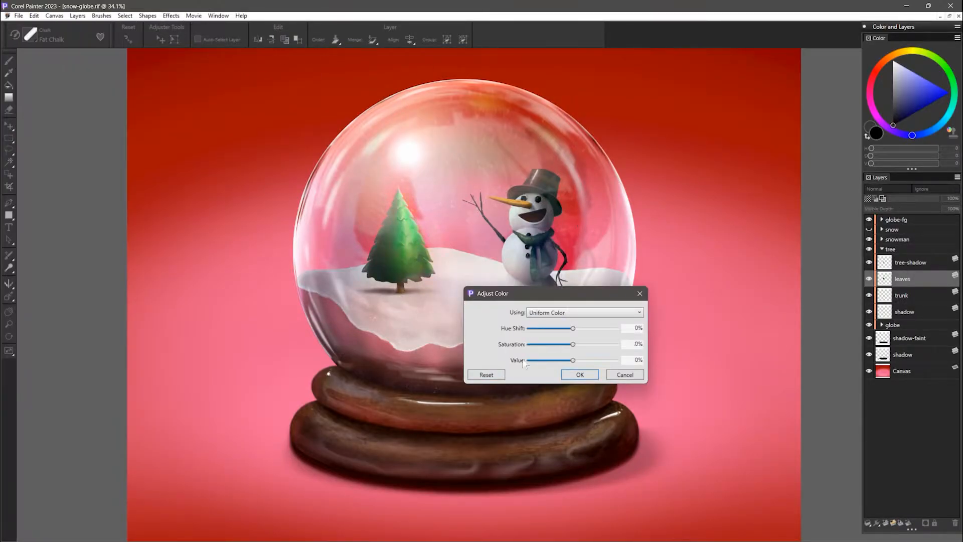
{"action": "mouse_move", "coordinate": [580, 328]}
{"action": "left_mouse_down"}
{"action": "mouse_move", "coordinate": [591, 329]}
{"action": "mouse_move", "coordinate": [551, 330]}
{"action": "mouse_move", "coordinate": [571, 329]}
{"action": "left_mouse_up"}
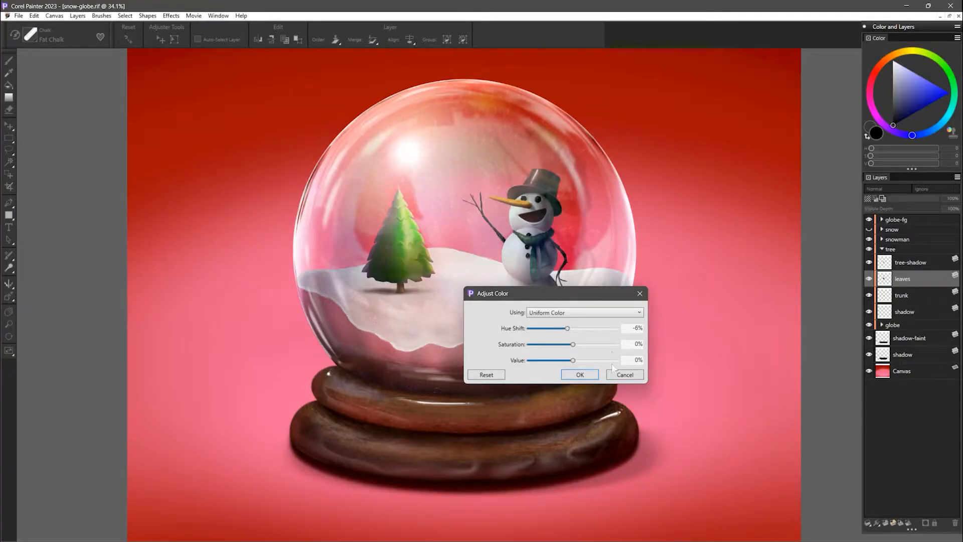
{"action": "left_click", "coordinate": [620, 377]}
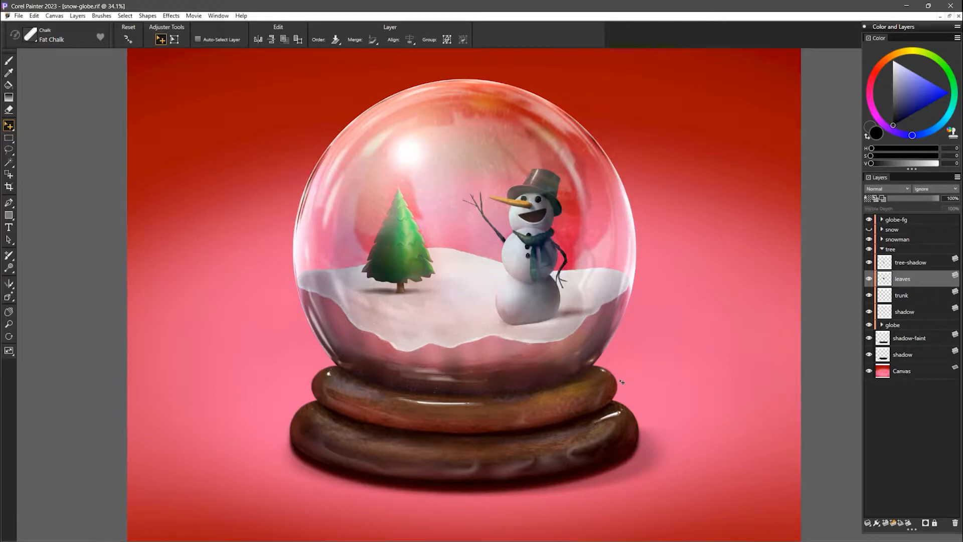
- Hide the snow group and expand the snowman, tree and globe groups to view their layers
{"action": "left_click", "coordinate": [848, 374]}
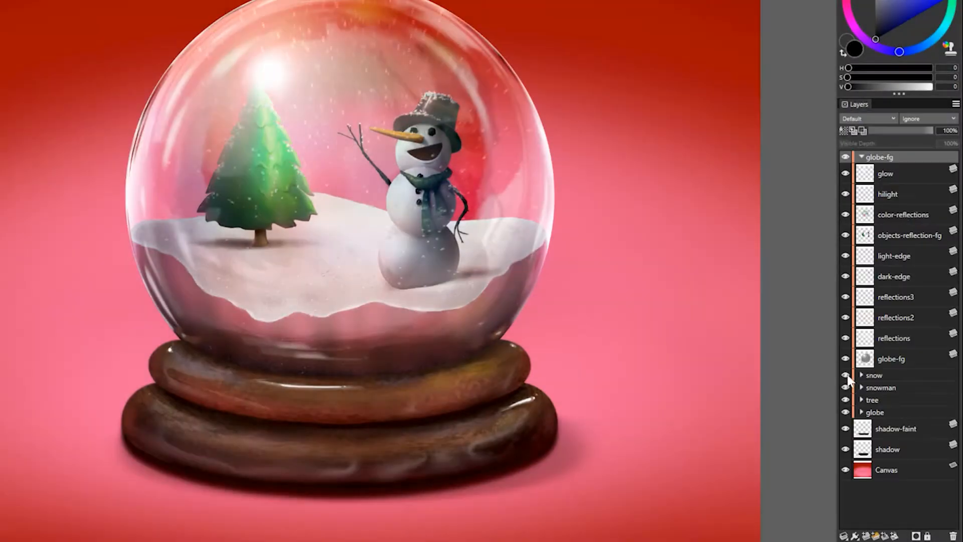
{"action": "left_click", "coordinate": [861, 388]}
{"action": "left_click_drag", "start_coordinate": [955, 368], "coordinate": [955, 501]}
{"action": "left_click", "coordinate": [861, 425]}
{"action": "left_click", "coordinate": [861, 460]}
{"action": "left_click_drag", "start_coordinate": [954, 391], "coordinate": [954, 253]}
- Collapse the open layer groups and expand only the snowman group
{"action": "left_click", "coordinate": [861, 157]}
{"action": "left_click", "coordinate": [861, 182]}
{"action": "left_click", "coordinate": [861, 169]}
{"action": "left_click", "coordinate": [861, 194]}
{"action": "left_click", "coordinate": [872, 264]}
{"action": "left_click", "coordinate": [862, 181]}
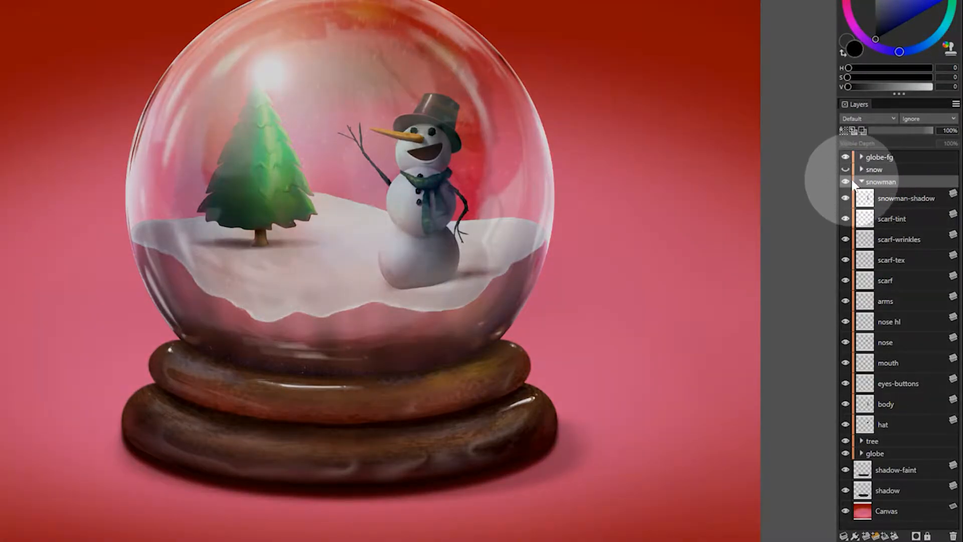
- Toggle the visibility of the snowman group and its nose layer off and on
{"action": "left_click", "coordinate": [845, 181]}
{"action": "left_click", "coordinate": [846, 182]}
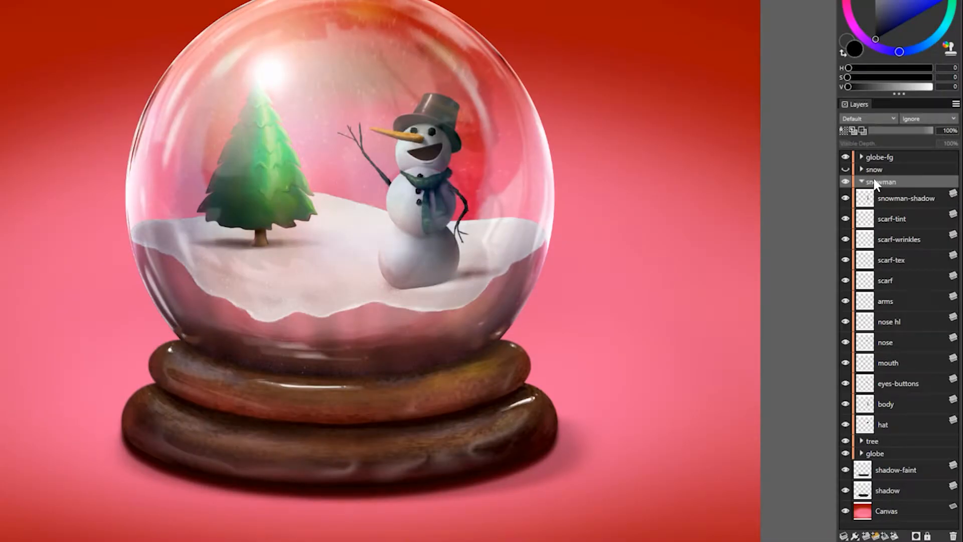
{"action": "left_click", "coordinate": [886, 341]}
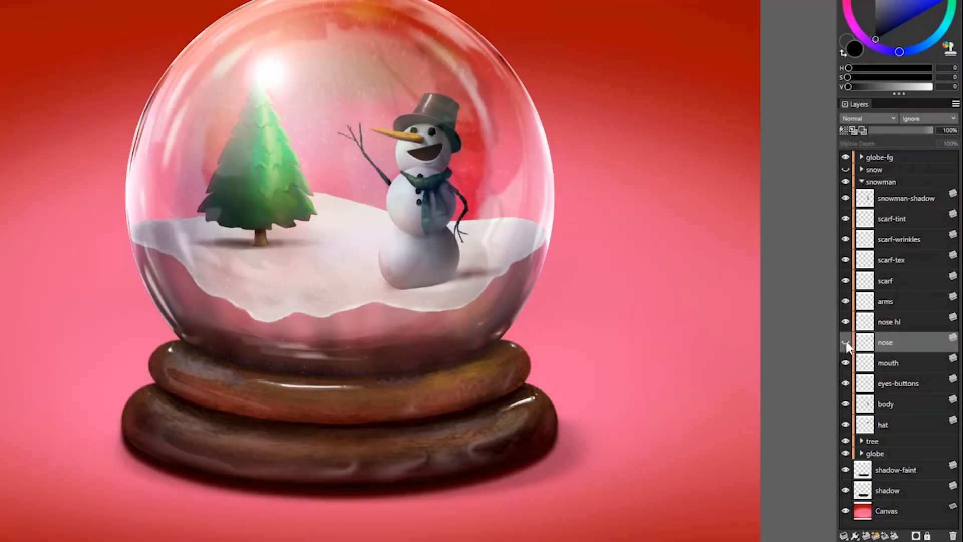
{"action": "left_click", "coordinate": [846, 341]}
{"action": "left_click", "coordinate": [846, 342]}
{"action": "left_click", "coordinate": [847, 342]}
{"action": "left_click", "coordinate": [847, 342]}
- Try moving the snowman up beside the tree and reordering its group beneath the tree group
{"action": "mouse_move", "coordinate": [846, 282]}
{"action": "left_mouse_down"}
{"action": "mouse_move", "coordinate": [845, 197]}
{"action": "mouse_move", "coordinate": [847, 281]}
{"action": "left_mouse_up"}
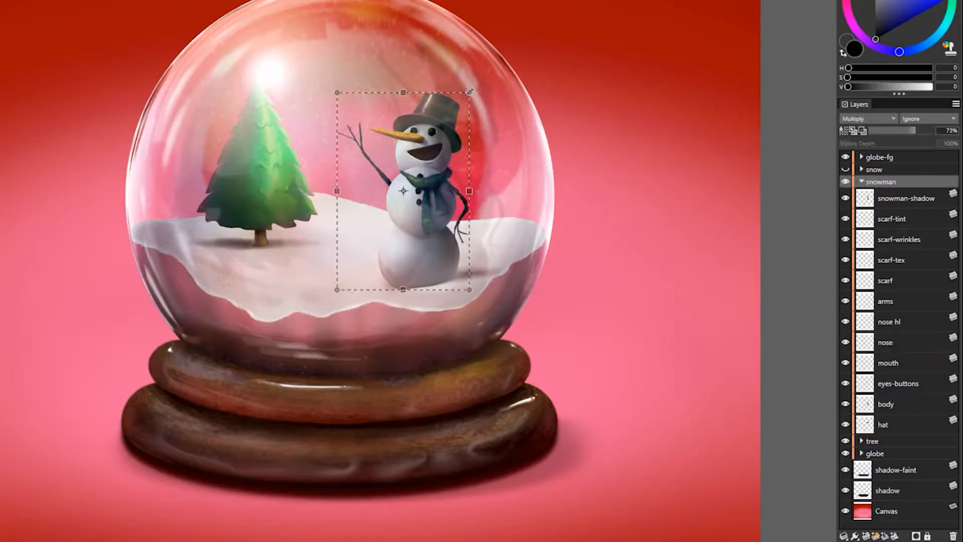
{"action": "left_click_drag", "start_coordinate": [427, 171], "coordinate": [325, 118]}
{"action": "left_click", "coordinate": [861, 182]}
{"action": "key", "text": "ctrl"}
{"action": "key", "text": "ctrl"}
{"action": "left_click_drag", "start_coordinate": [880, 182], "coordinate": [879, 203]}
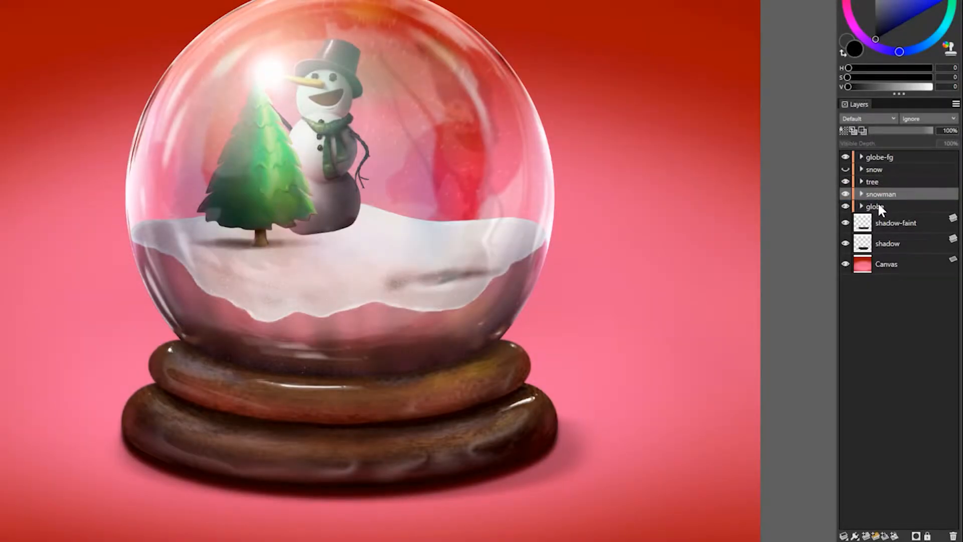
{"action": "left_click_drag", "start_coordinate": [354, 199], "coordinate": [332, 197]}
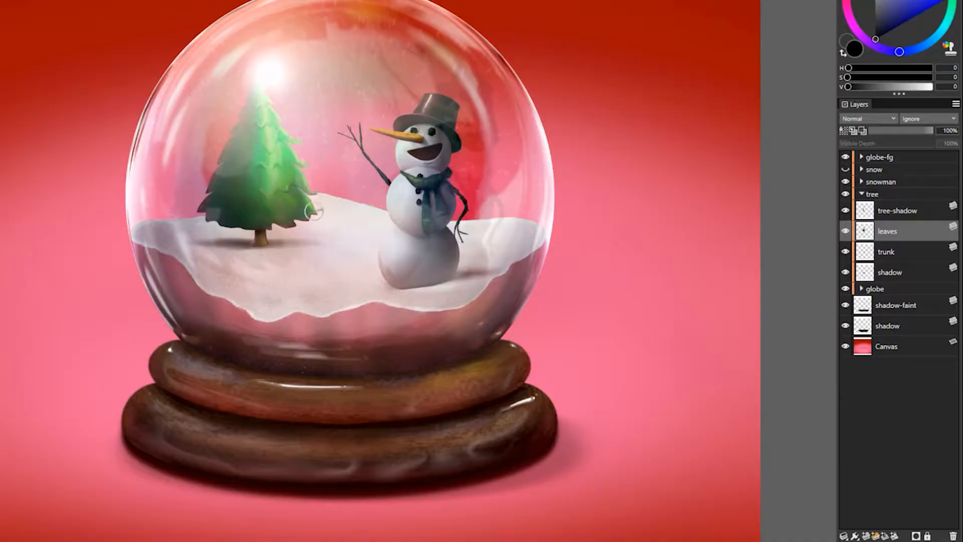
- Try deleting the whole tree group and undo the deletion
{"action": "left_click", "coordinate": [872, 194]}
{"action": "left_click", "coordinate": [952, 535]}
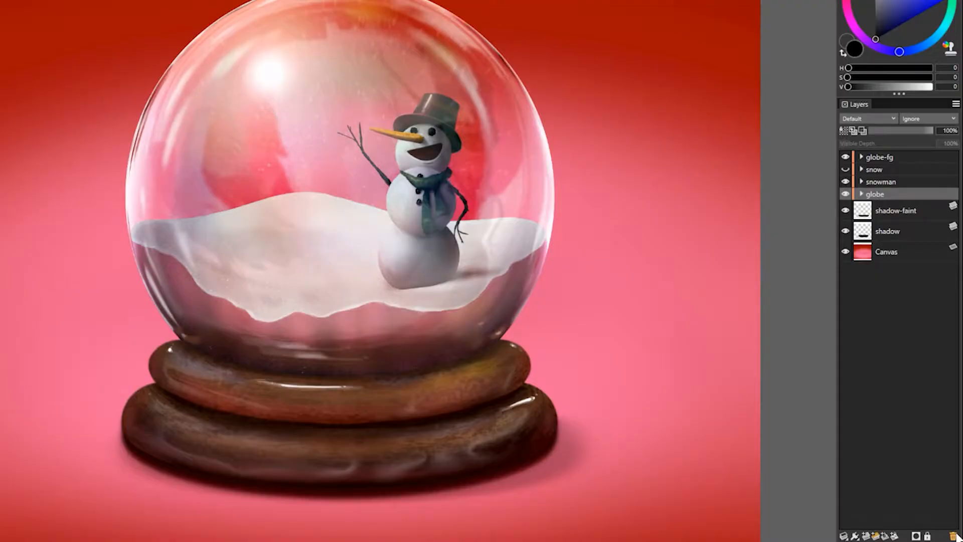
{"action": "key", "text": "ctrl+z"}
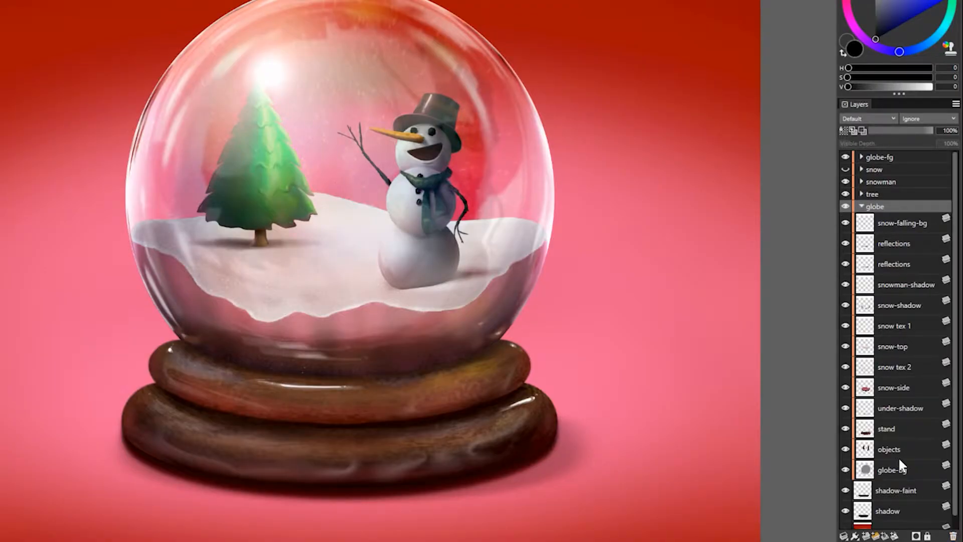
- Toggle the snow-side layer off and on, and switch from the expanded globe group to the snowman group
{"action": "left_click", "coordinate": [846, 387]}
{"action": "left_click", "coordinate": [845, 387]}
{"action": "scroll", "coordinate": [948, 375], "scroll_direction": "down", "scroll_amount": 1}
{"action": "scroll", "coordinate": [947, 375], "scroll_direction": "up", "scroll_amount": 1}
{"action": "left_click", "coordinate": [861, 206]}
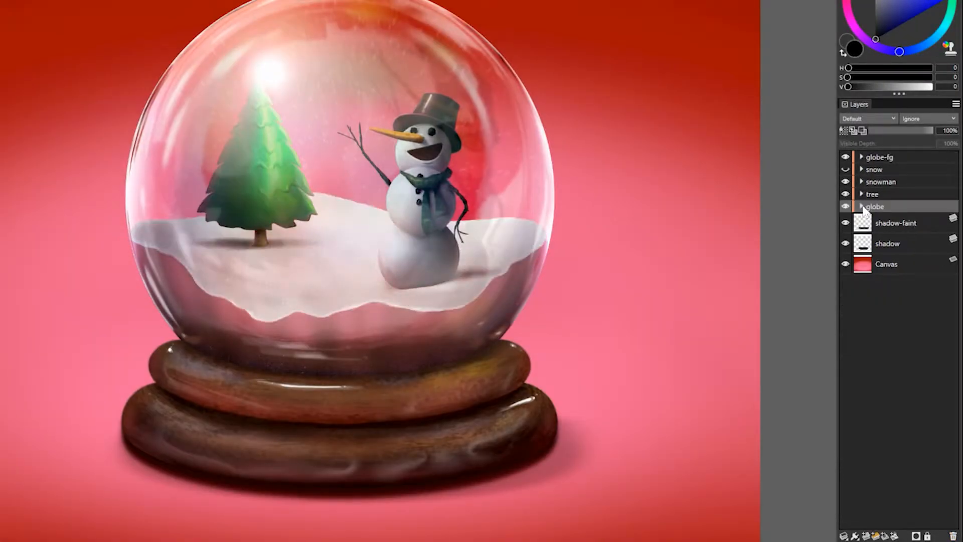
{"action": "left_click", "coordinate": [862, 181]}
{"action": "scroll", "coordinate": [423, 191], "scroll_direction": "up", "scroll_amount": 4}
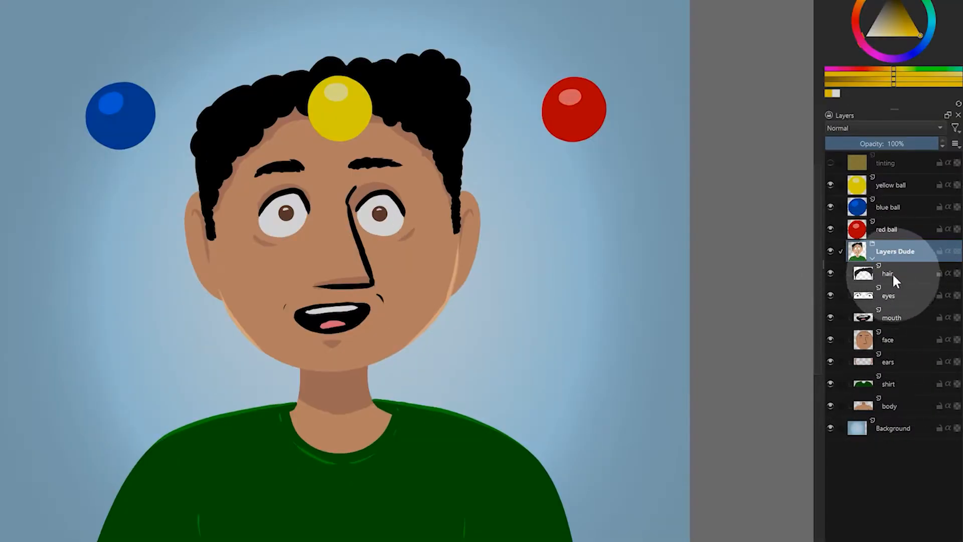
- In Krita's layers-dude.psd, select the hair layer and toggle the hair, eyes and mouth layers off and on
{"action": "left_click", "coordinate": [893, 273]}
{"action": "left_click", "coordinate": [830, 273]}
{"action": "left_click", "coordinate": [830, 273]}
{"action": "left_click", "coordinate": [830, 295]}
{"action": "left_click", "coordinate": [830, 295]}
{"action": "left_click", "coordinate": [829, 317]}
{"action": "left_click", "coordinate": [829, 316]}
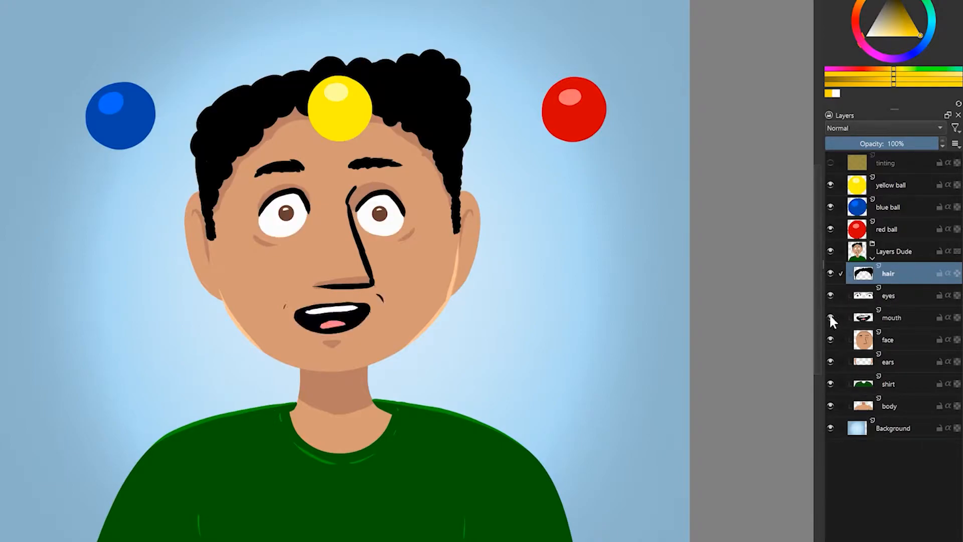
- Toggle the yellow ball, blue ball and red ball layers off and on one at a time
{"action": "left_click", "coordinate": [830, 184]}
{"action": "left_click", "coordinate": [829, 185]}
{"action": "left_click", "coordinate": [830, 206]}
{"action": "left_click", "coordinate": [830, 206]}
{"action": "left_click", "coordinate": [830, 229]}
{"action": "left_click", "coordinate": [830, 228]}
{"action": "key", "text": "ctrl"}
{"action": "key", "text": "ctrl"}
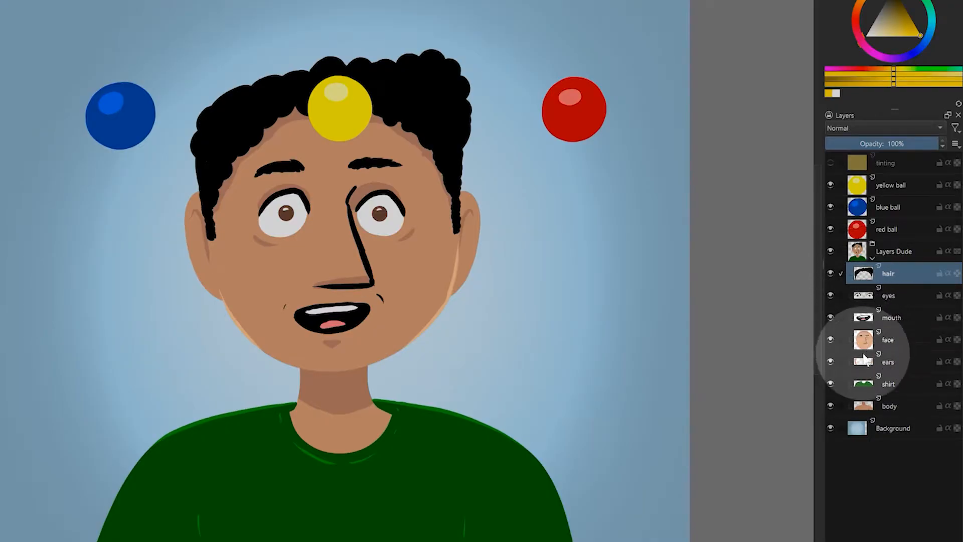
- Select the shirt layer and toggle its visibility off and on
{"action": "left_click", "coordinate": [866, 383]}
{"action": "left_click", "coordinate": [831, 383]}
{"action": "left_click", "coordinate": [830, 383]}
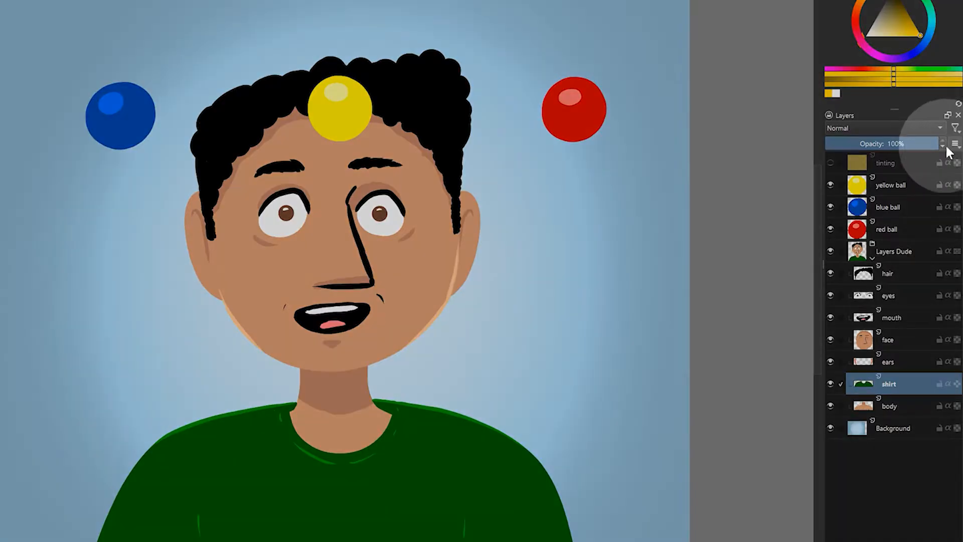
- Adjust the layer thumbnail size in the layer display options
{"action": "left_click", "coordinate": [954, 143]}
{"action": "mouse_move", "coordinate": [903, 166]}
{"action": "left_mouse_down"}
{"action": "mouse_move", "coordinate": [924, 170]}
{"action": "mouse_move", "coordinate": [911, 173]}
{"action": "left_mouse_up"}
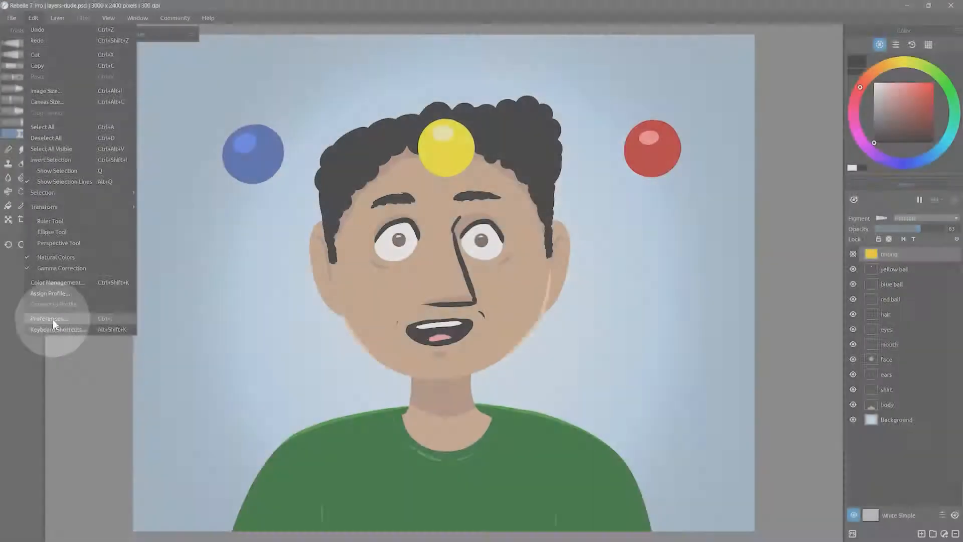
- Switch to Rebelle and open its preferences
{"action": "left_click", "coordinate": [54, 318]}
{"action": "left_click_drag", "start_coordinate": [454, 185], "coordinate": [474, 186]}
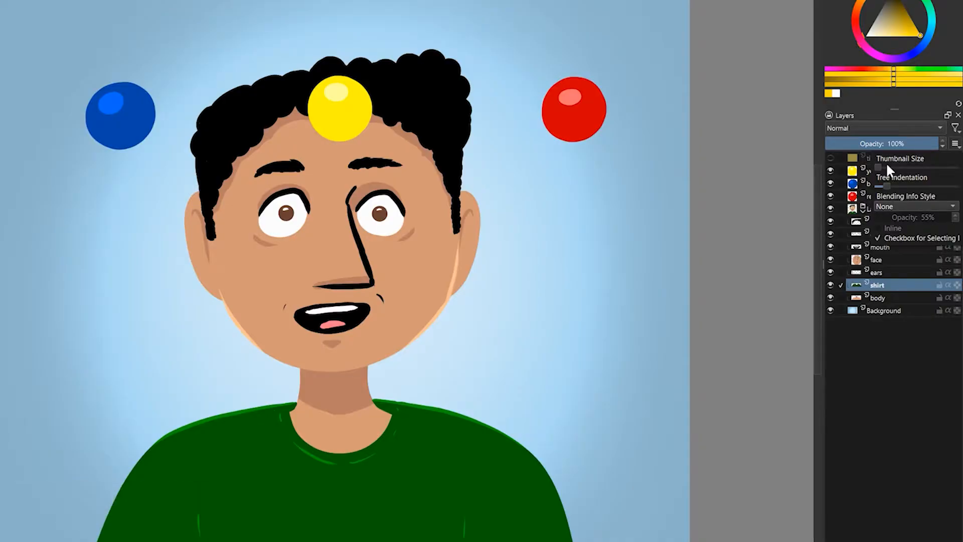
- Back in Krita, set the layer thumbnail size to its maximum and look through the enlarged layer list
{"action": "left_click", "coordinate": [870, 327]}
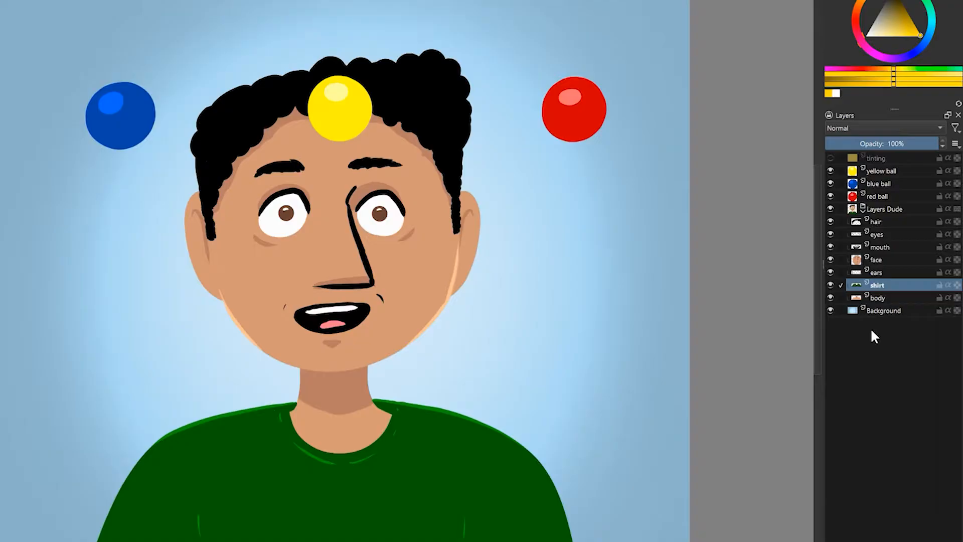
{"action": "left_click", "coordinate": [955, 143]}
{"action": "left_click_drag", "start_coordinate": [879, 167], "coordinate": [958, 167]}
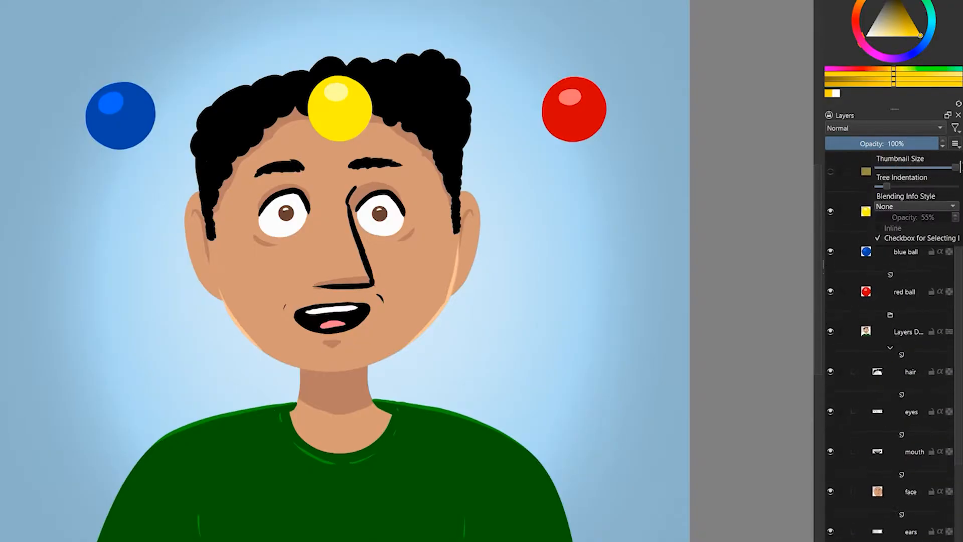
{"action": "left_click", "coordinate": [960, 267]}
{"action": "mouse_move", "coordinate": [959, 270]}
{"action": "left_mouse_down"}
{"action": "mouse_move", "coordinate": [956, 402]}
{"action": "mouse_move", "coordinate": [960, 266]}
{"action": "left_mouse_up"}
{"action": "scroll", "coordinate": [961, 270], "scroll_direction": "down", "scroll_amount": 3}
{"action": "scroll", "coordinate": [960, 270], "scroll_direction": "up", "scroll_amount": 3}
- Select the yellow ball layer and toggle the Background and yellow ball layers off and on
{"action": "left_click", "coordinate": [918, 221]}
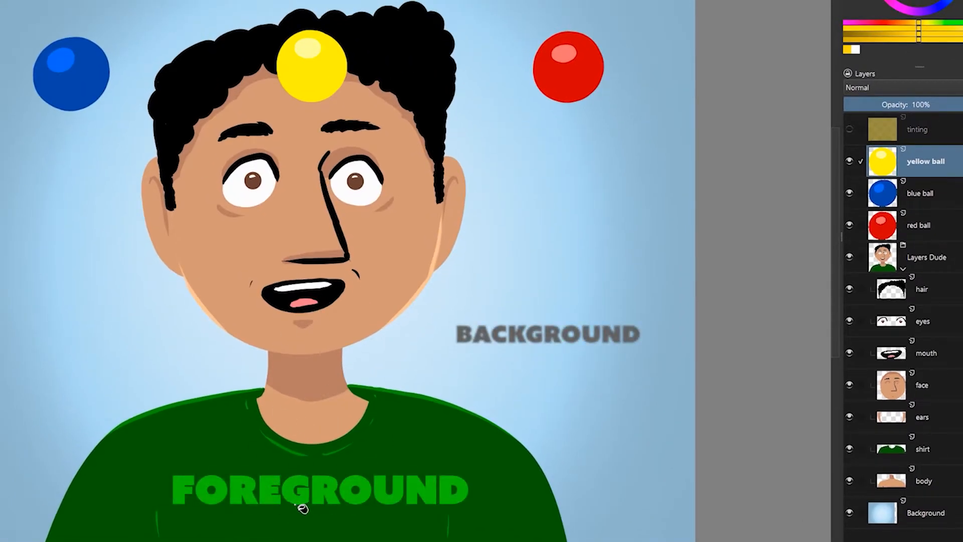
{"action": "left_click", "coordinate": [849, 511]}
{"action": "left_click", "coordinate": [849, 512]}
{"action": "left_click", "coordinate": [849, 160]}
{"action": "left_click", "coordinate": [849, 161]}
{"action": "left_click", "coordinate": [847, 159]}
{"action": "left_click", "coordinate": [846, 159]}
- Select the blue ball layer and move the ball with the Transform tool over the left edge of the hair
{"action": "left_click", "coordinate": [917, 194]}
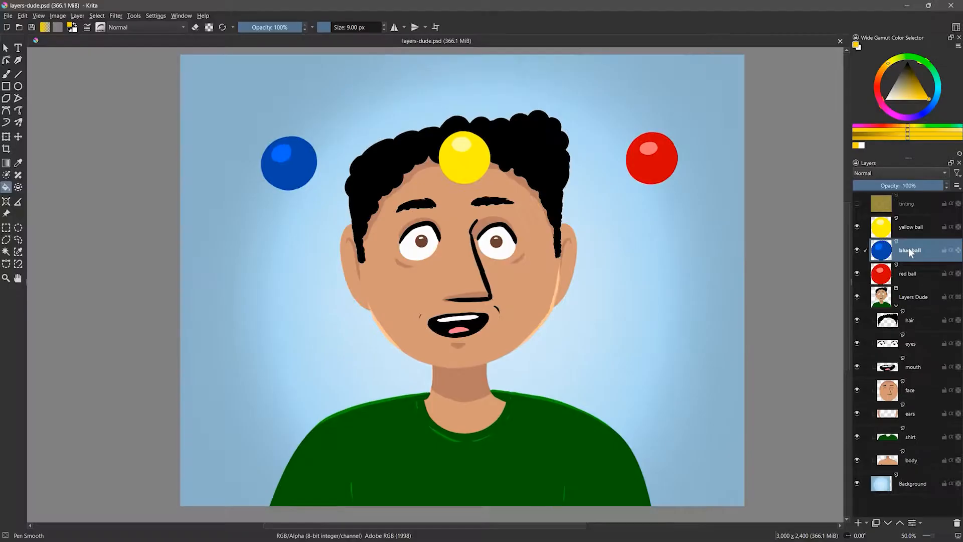
{"action": "left_click", "coordinate": [6, 136]}
{"action": "left_click_drag", "start_coordinate": [300, 174], "coordinate": [367, 235]}
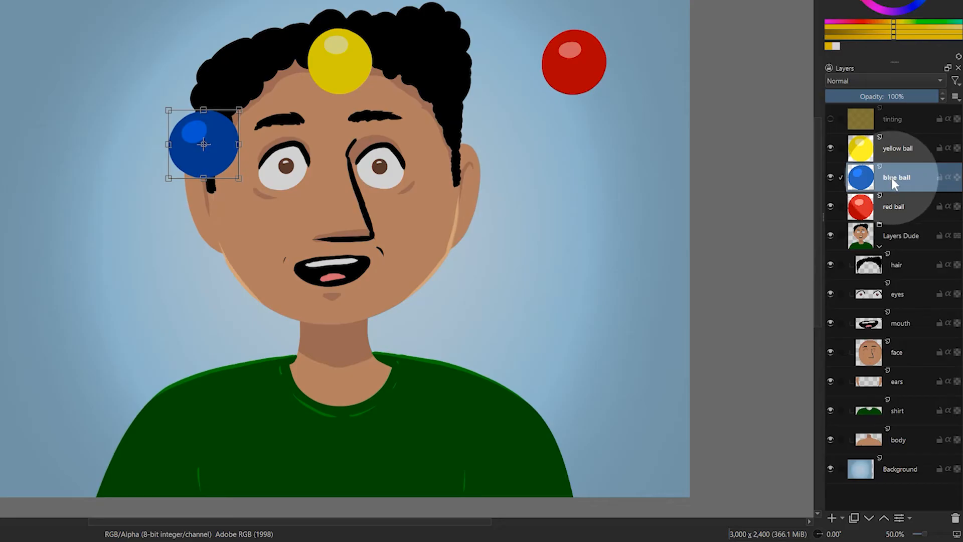
- Place the blue ball layer directly above Background and shift the ball slightly outward behind the head
{"action": "left_click_drag", "start_coordinate": [892, 177], "coordinate": [899, 456]}
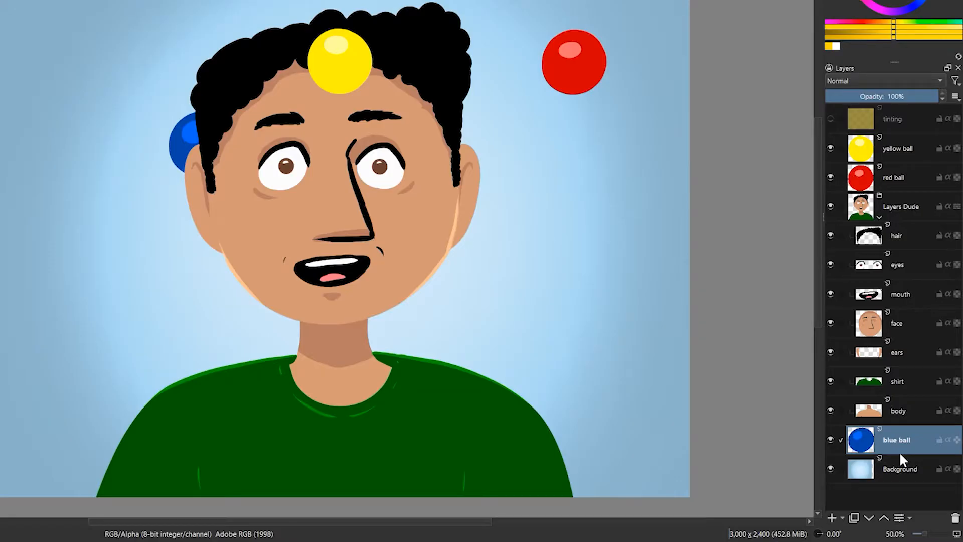
{"action": "mouse_move", "coordinate": [186, 135]}
{"action": "left_mouse_down"}
{"action": "mouse_move", "coordinate": [146, 144]}
{"action": "mouse_move", "coordinate": [465, 128]}
{"action": "mouse_move", "coordinate": [174, 142]}
{"action": "left_mouse_up"}
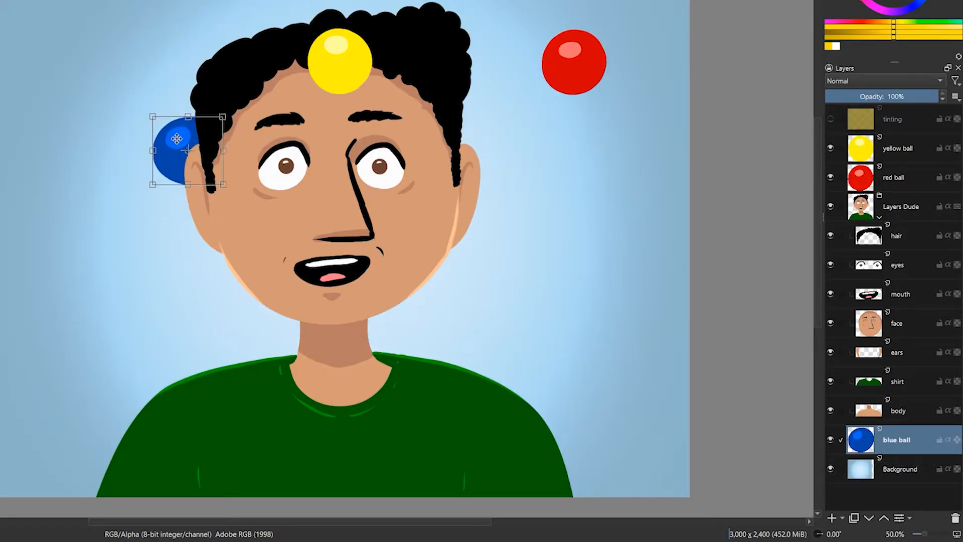
- Return the blue ball layer between the yellow and red ball layers and reposition the ball against the side of the hair
{"action": "left_click_drag", "start_coordinate": [883, 435], "coordinate": [898, 167]}
{"action": "left_click", "coordinate": [191, 157]}
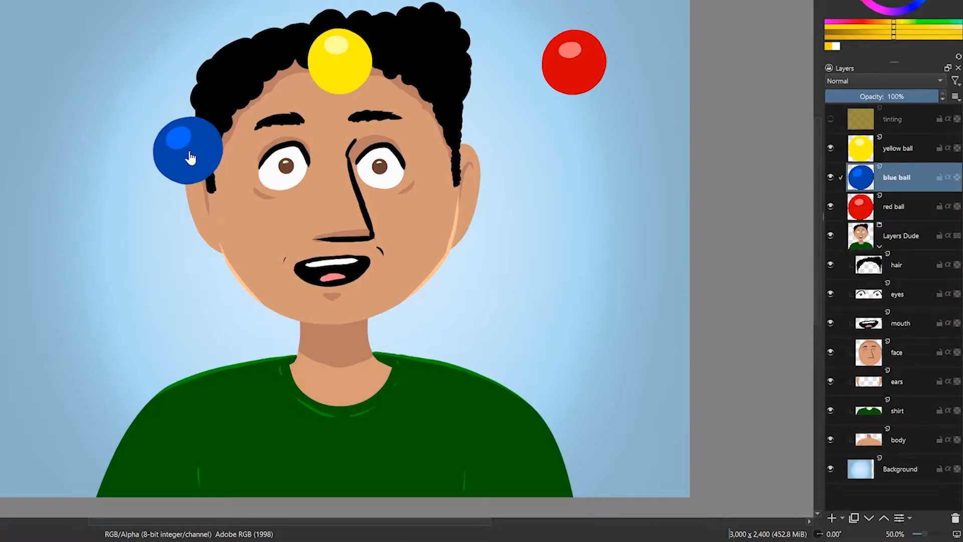
{"action": "left_click_drag", "start_coordinate": [192, 160], "coordinate": [125, 68]}
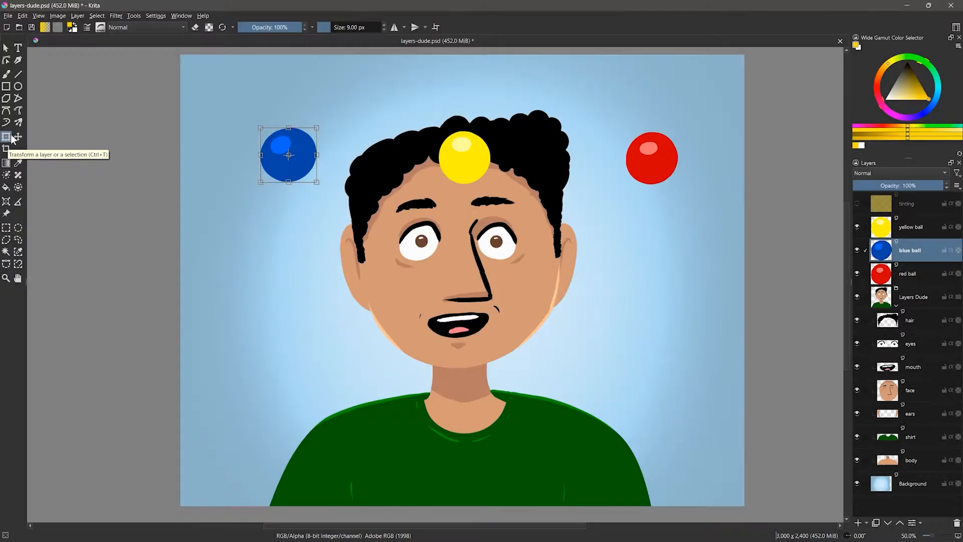
{"action": "left_click_drag", "start_coordinate": [288, 154], "coordinate": [332, 221]}
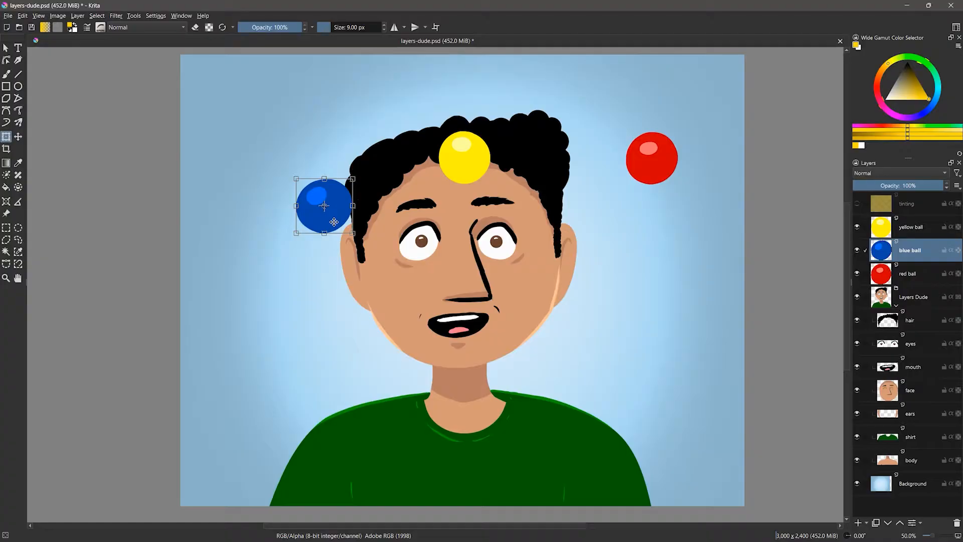
- Select the yellow ball and red ball layers together and move both balls to the left with the Transform tool
{"action": "left_click", "coordinate": [904, 227]}
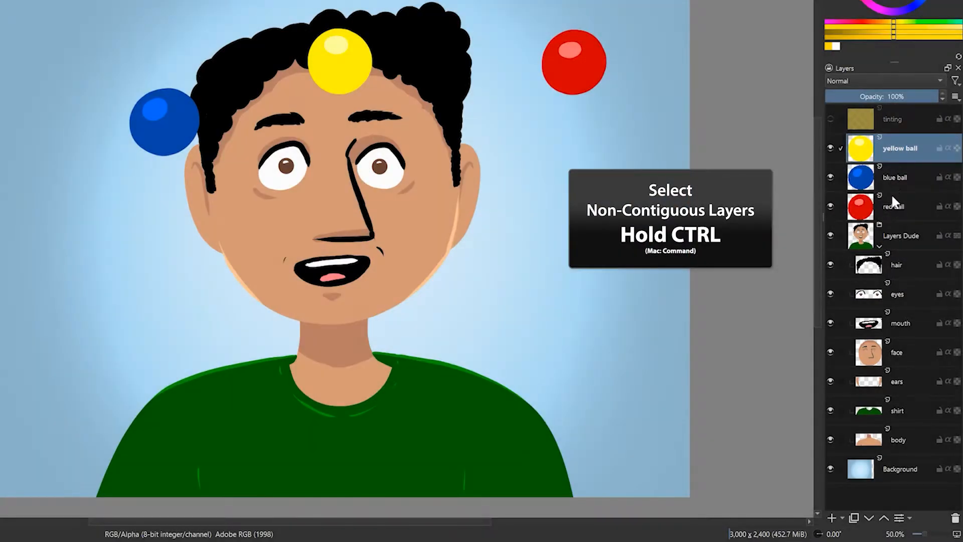
{"action": "left_click", "coordinate": [890, 206], "text": "ctrl"}
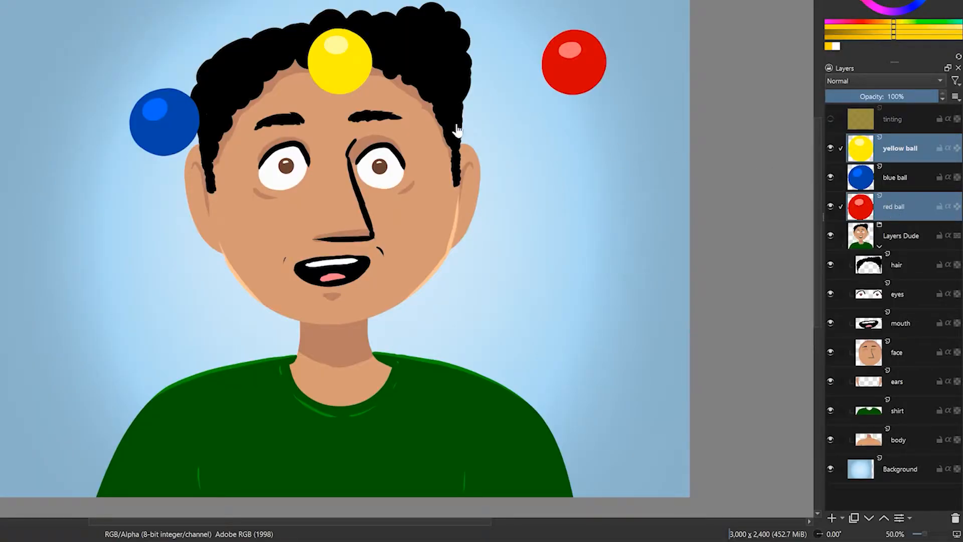
{"action": "left_click_drag", "start_coordinate": [310, 82], "coordinate": [165, 77]}
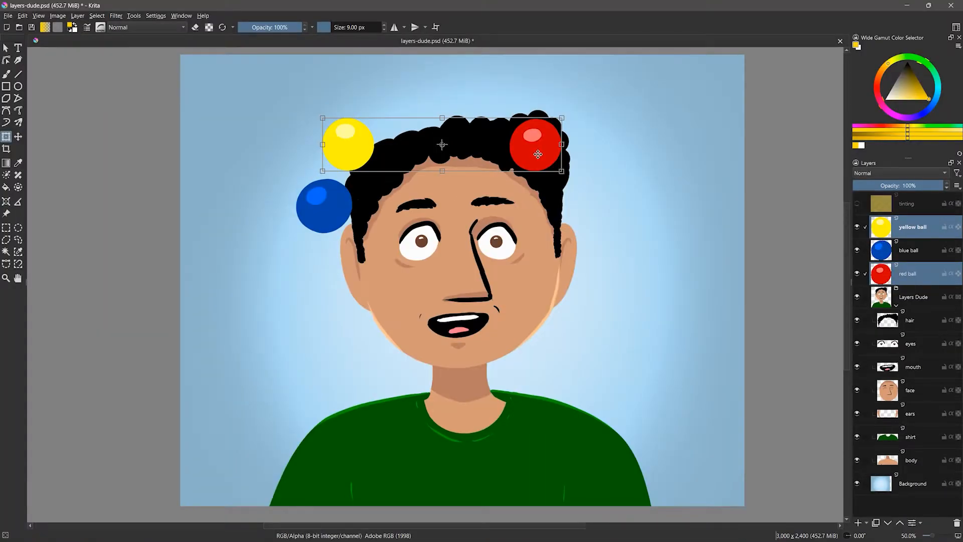
{"action": "mouse_move", "coordinate": [428, 59]}
{"action": "left_mouse_down"}
{"action": "mouse_move", "coordinate": [567, 61]}
{"action": "mouse_move", "coordinate": [428, 67]}
{"action": "left_mouse_up"}
{"action": "left_click_drag", "start_coordinate": [535, 161], "coordinate": [553, 128]}
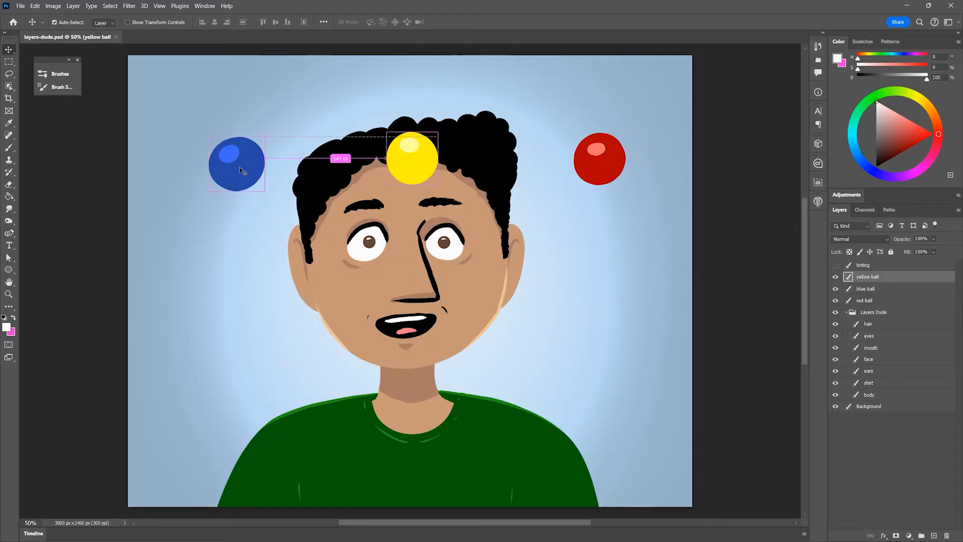
- Switch to Photoshop and auto-select layers by picking their artwork directly on the canvas
{"action": "left_click", "coordinate": [359, 251], "text": "ctrl"}
{"action": "left_click", "coordinate": [606, 242], "text": "ctrl"}
{"action": "left_click", "coordinate": [901, 247], "text": "ctrl"}
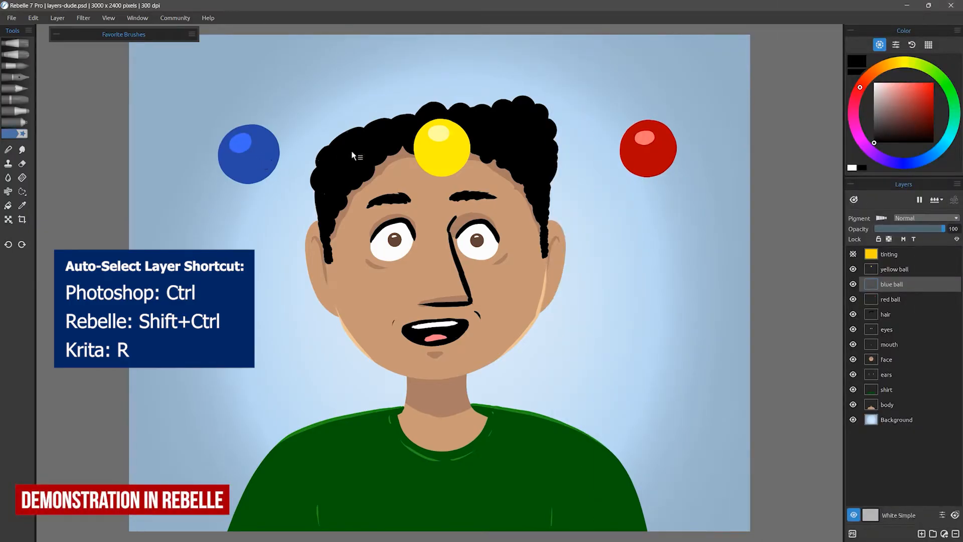
- Switch to Rebelle and auto-select the yellow, red and blue ball layers by picking their artwork on the canvas
{"action": "left_click", "coordinate": [439, 158], "text": "ctrl+shift"}
{"action": "left_click", "coordinate": [647, 159], "text": "ctrl+shift"}
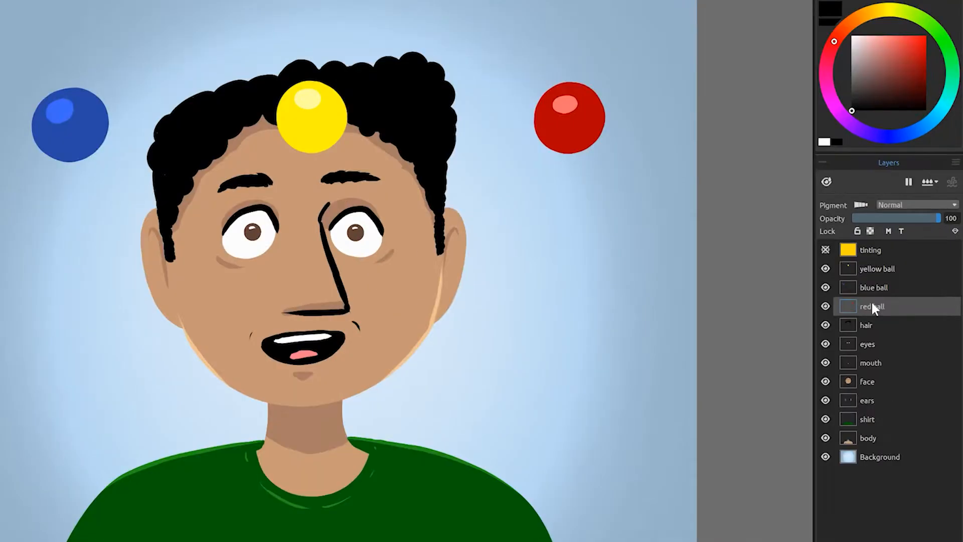
{"action": "left_click", "coordinate": [891, 303]}
{"action": "left_click", "coordinate": [84, 133], "text": "ctrl+alt"}
{"action": "left_click", "coordinate": [875, 289]}
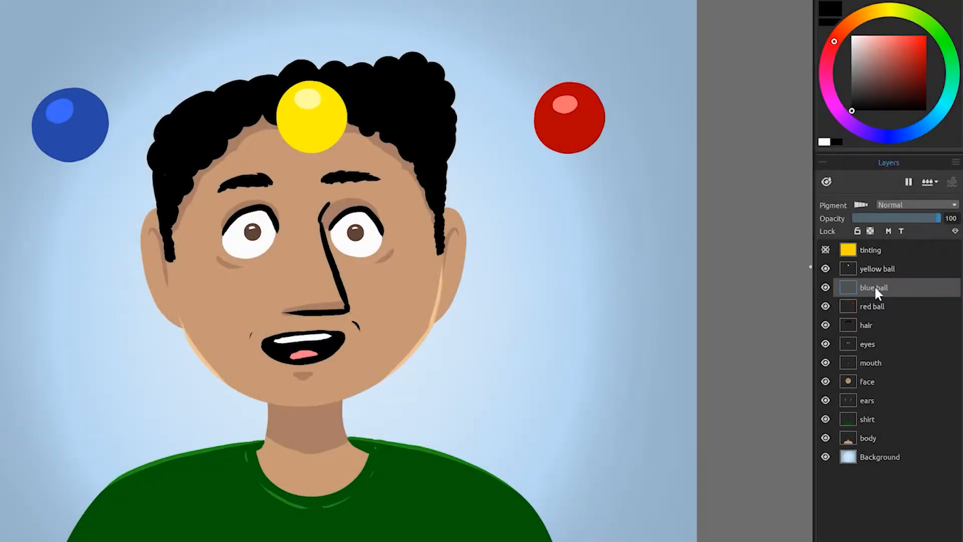
{"action": "left_click", "coordinate": [575, 129]}
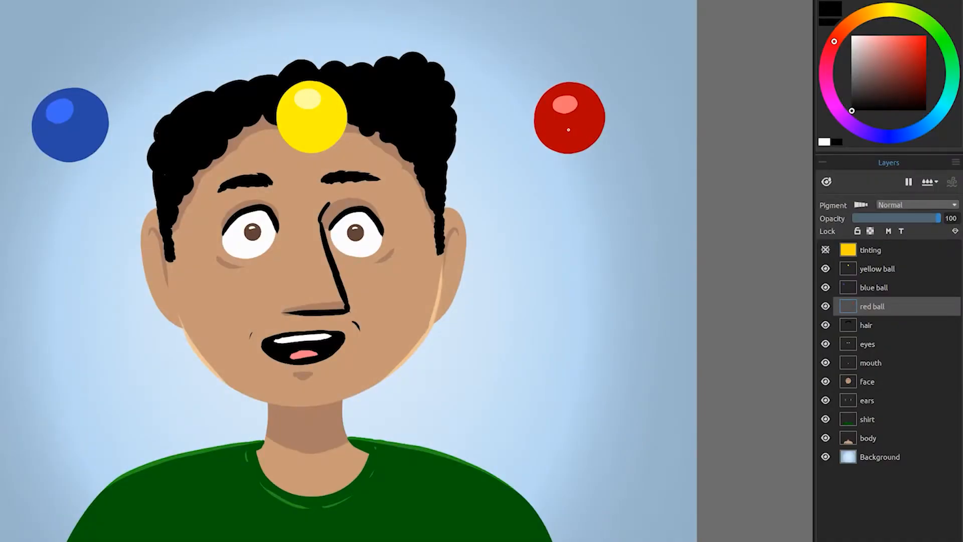
- Make the tinting layer visible and lock it
{"action": "left_click", "coordinate": [868, 243]}
{"action": "left_click", "coordinate": [825, 249]}
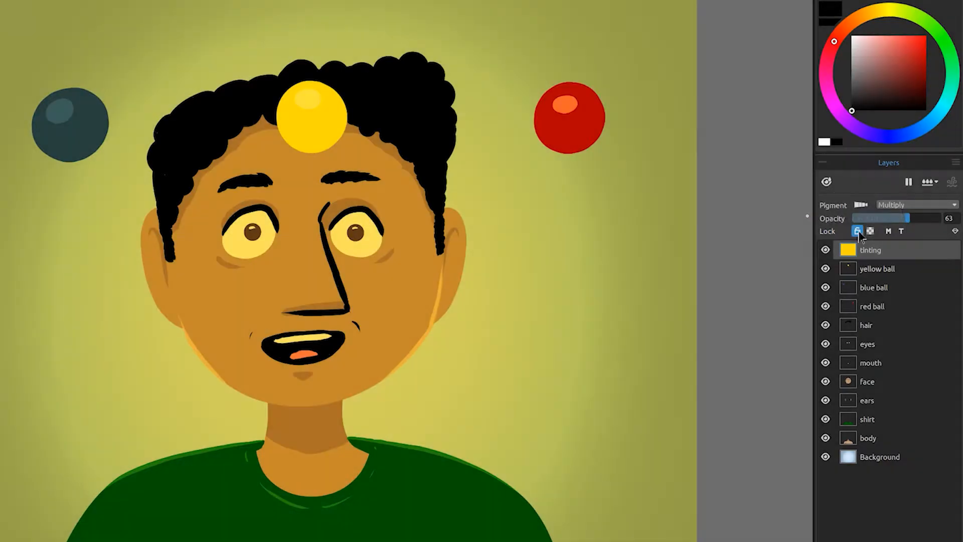
{"action": "left_click", "coordinate": [857, 231]}
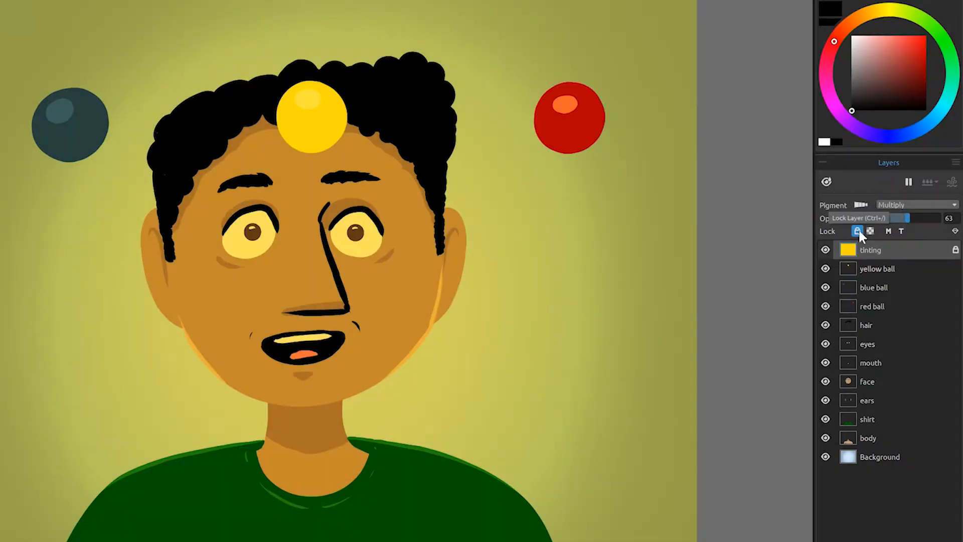
- Auto-select the red, yellow and blue ball layers on the canvas beneath the tint, and hide the tinting layer
{"action": "left_click", "coordinate": [578, 128]}
{"action": "left_click", "coordinate": [318, 132]}
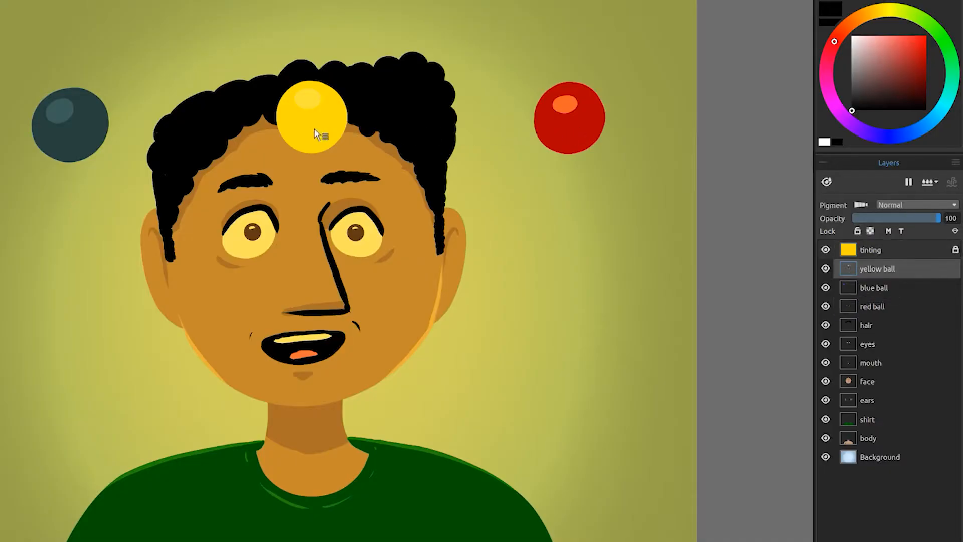
{"action": "left_click", "coordinate": [82, 137]}
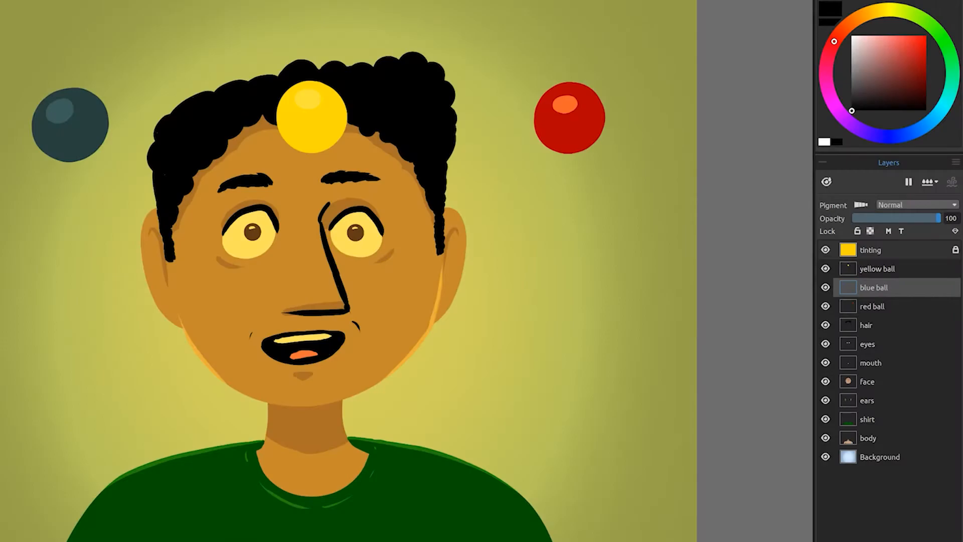
{"action": "left_click", "coordinate": [879, 249]}
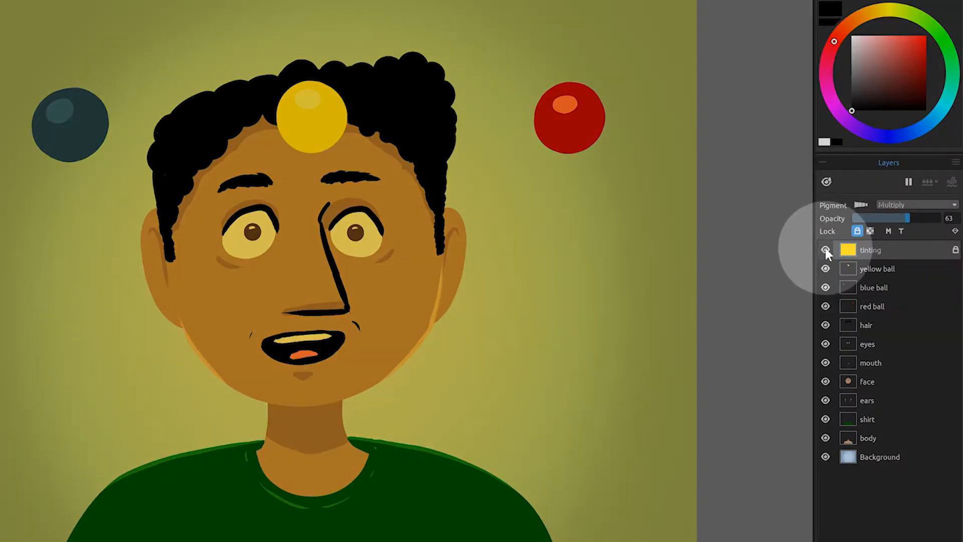
{"action": "left_click", "coordinate": [825, 250]}
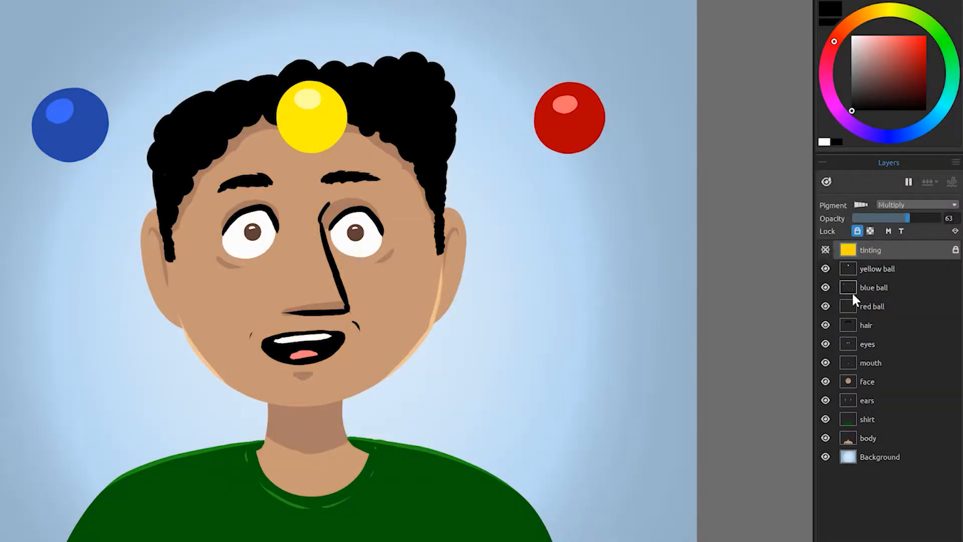
- Group the layers from hair through body, and toggle the group's visibility off and on
{"action": "left_click", "coordinate": [878, 323]}
{"action": "left_click", "coordinate": [875, 436], "text": "shift"}
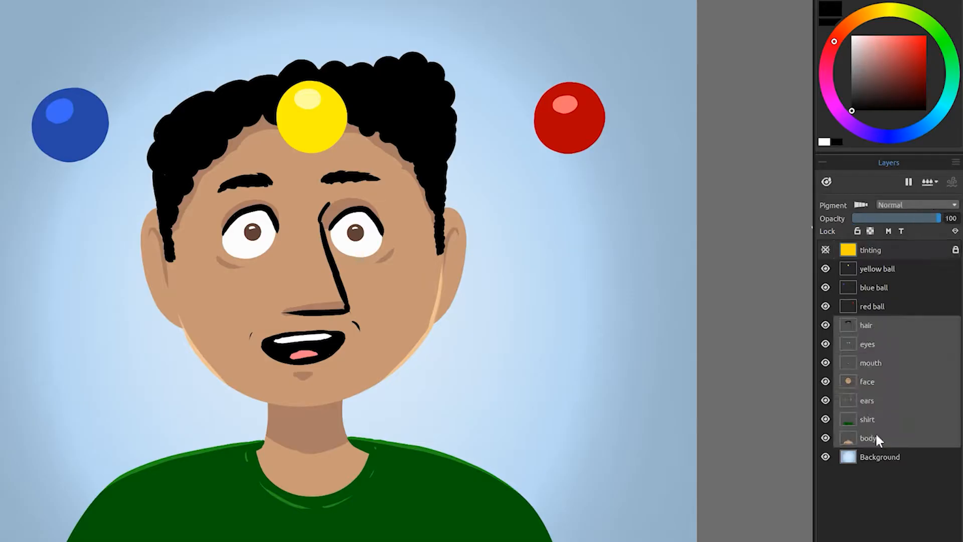
{"action": "key", "text": "ctrl+g"}
{"action": "left_click", "coordinate": [825, 325]}
{"action": "left_click", "coordinate": [825, 325]}
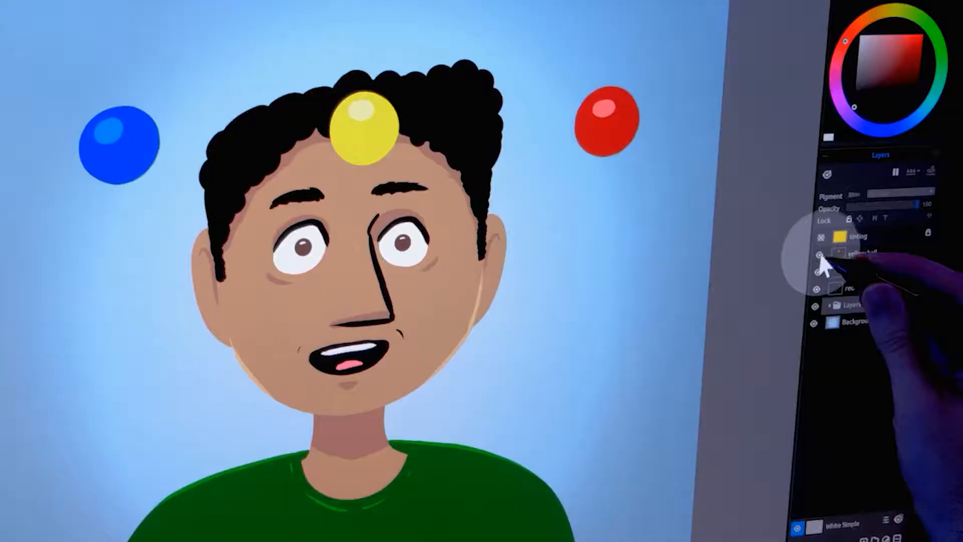
- Toggle the visibility of the ball layers, and delete the yellow ball layer and undo the deletion
{"action": "mouse_move", "coordinate": [818, 252]}
{"action": "left_mouse_down"}
{"action": "mouse_move", "coordinate": [816, 311]}
{"action": "mouse_move", "coordinate": [818, 264]}
{"action": "left_mouse_up"}
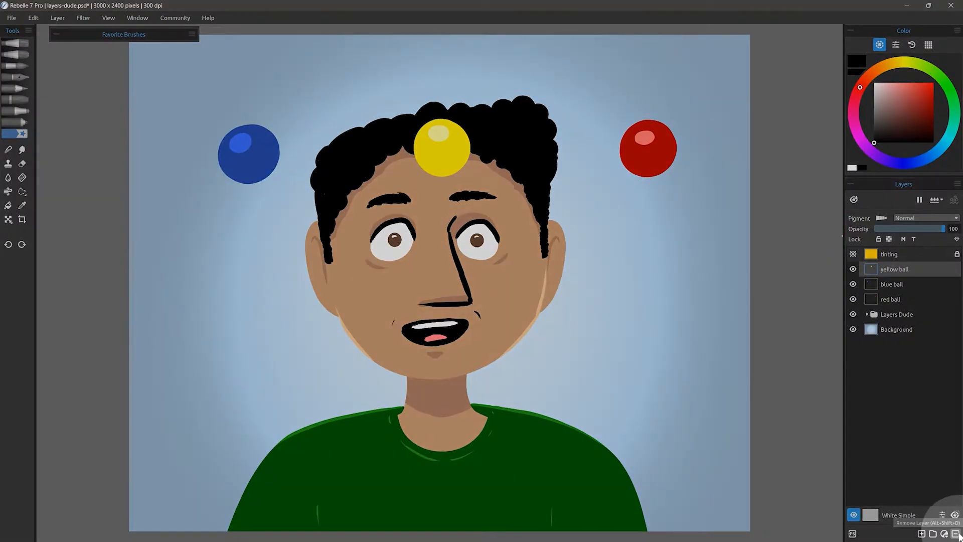
{"action": "left_click", "coordinate": [955, 534]}
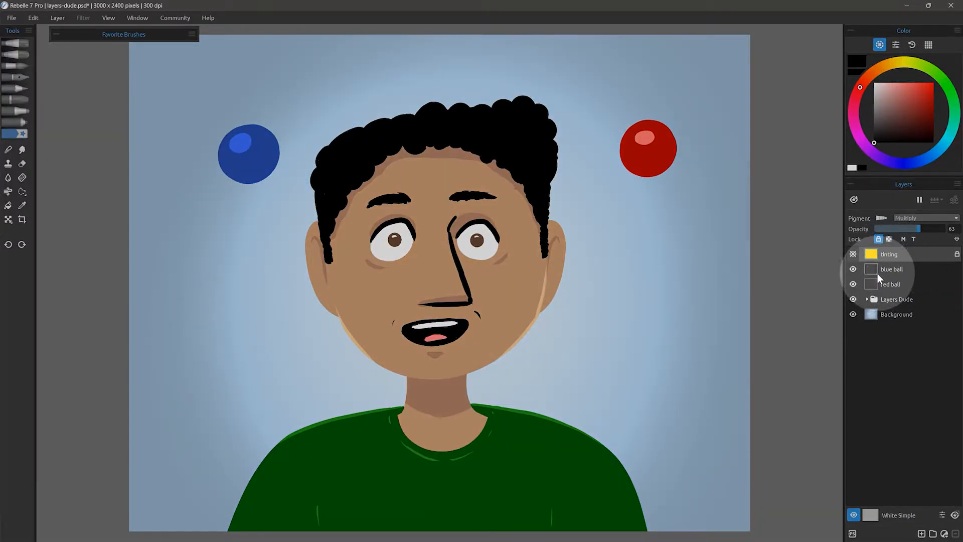
{"action": "key", "text": "ctrl+z"}
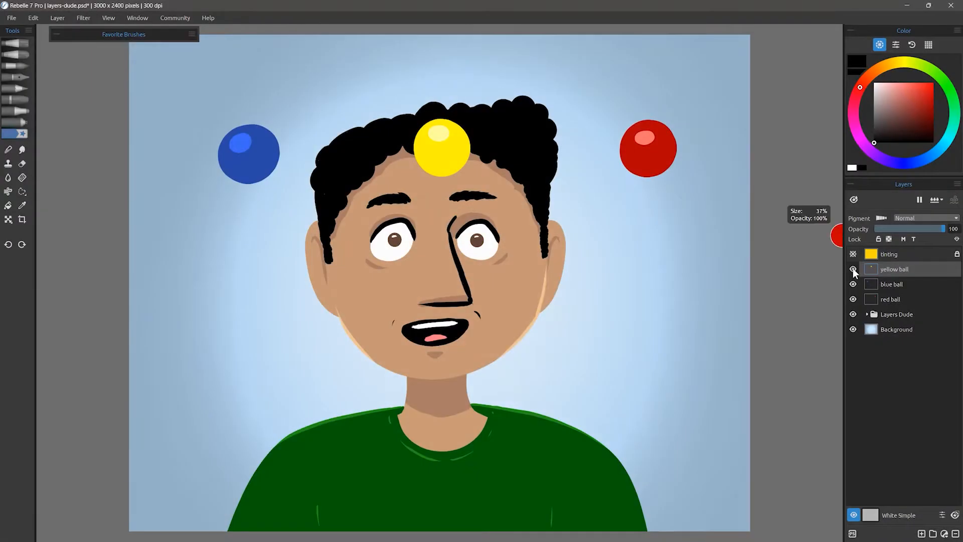
- Spotlight the yellow ball layer, the Layers Dude group and the red ball layer by hiding all other layers
{"action": "left_click", "coordinate": [853, 269], "text": "alt"}
{"action": "left_click", "coordinate": [852, 269], "text": "alt"}
{"action": "left_click", "coordinate": [852, 314], "text": "alt"}
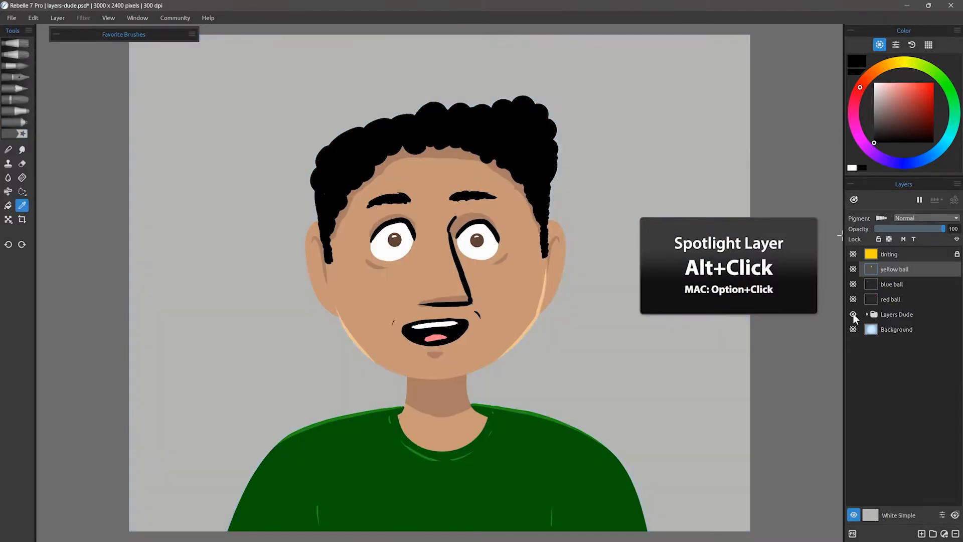
{"action": "left_click", "coordinate": [852, 314], "text": "alt"}
{"action": "left_click", "coordinate": [852, 299], "text": "alt"}
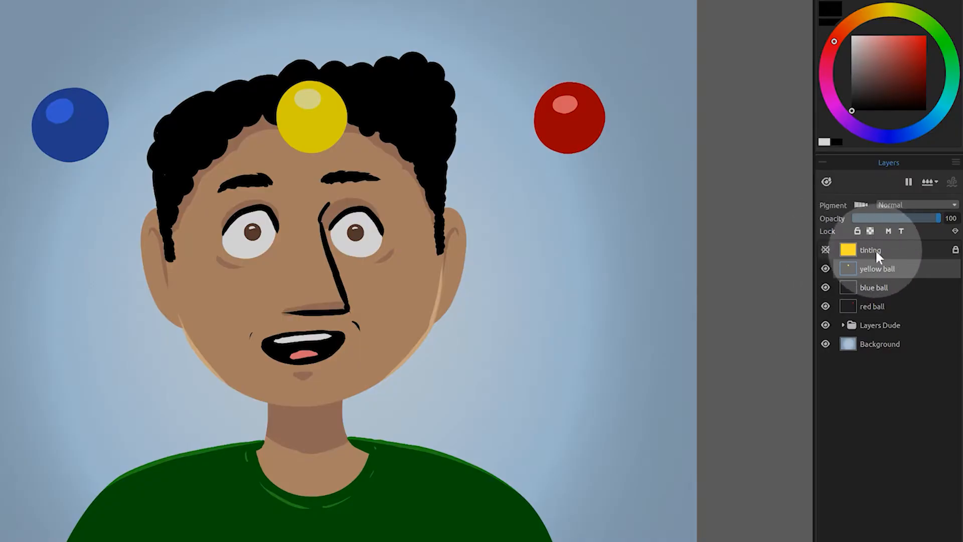
- Merge the layers from yellow ball through Background, and merge the result with the tinting layer
{"action": "left_click", "coordinate": [870, 342], "text": "shift"}
{"action": "key", "text": "ctrl+e"}
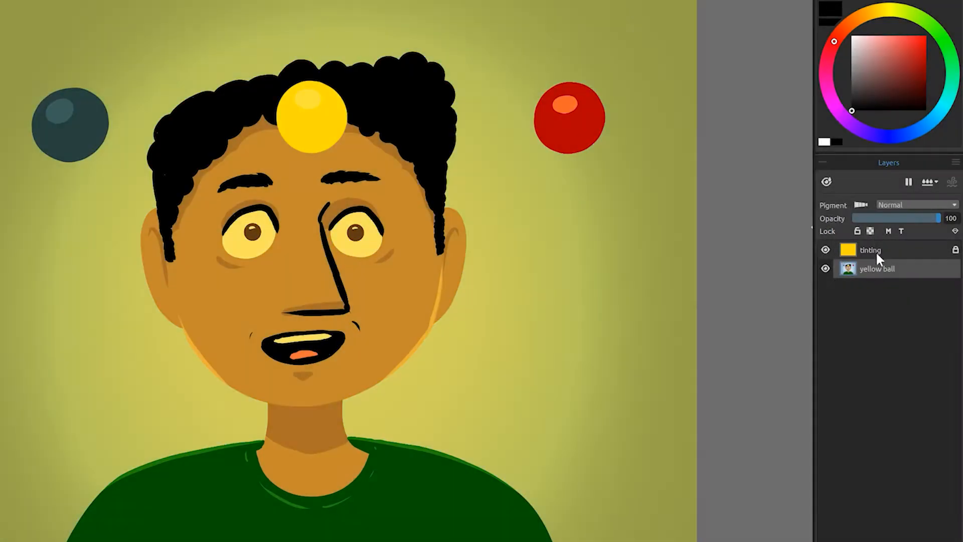
{"action": "left_click", "coordinate": [877, 253], "text": "shift"}
{"action": "key", "text": "ctrl+e"}
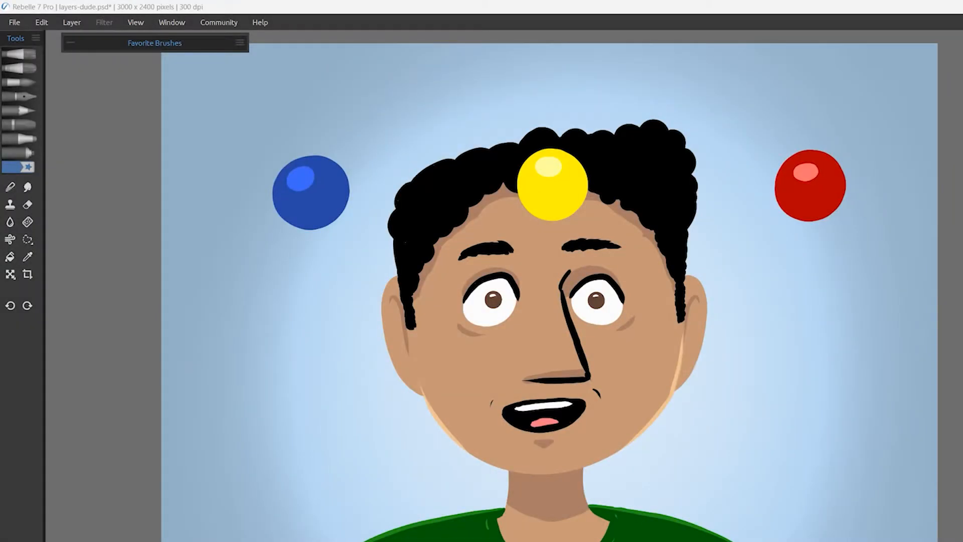
- Open the Save As dialog for the layered painting
{"action": "left_click", "coordinate": [14, 22]}
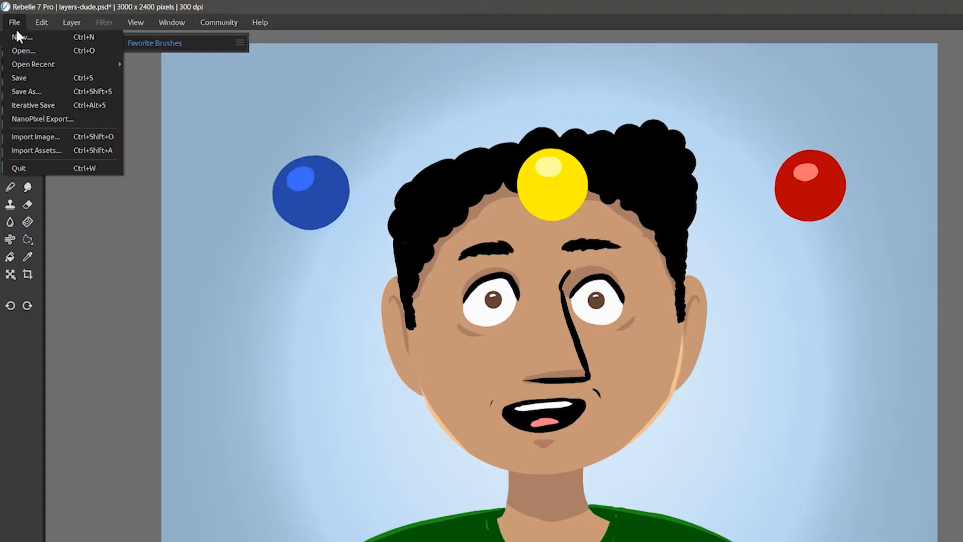
{"action": "left_click", "coordinate": [27, 93]}
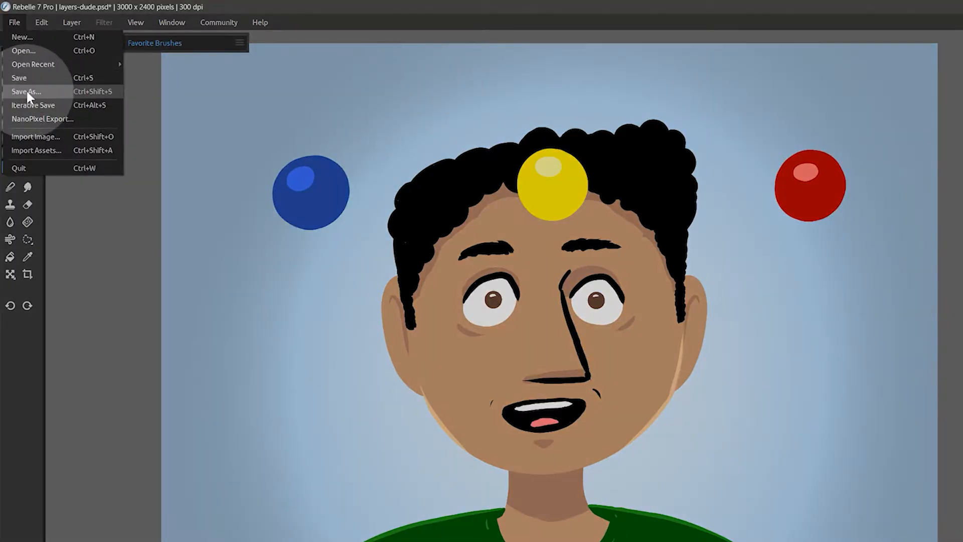
{"action": "left_click", "coordinate": [128, 387]}
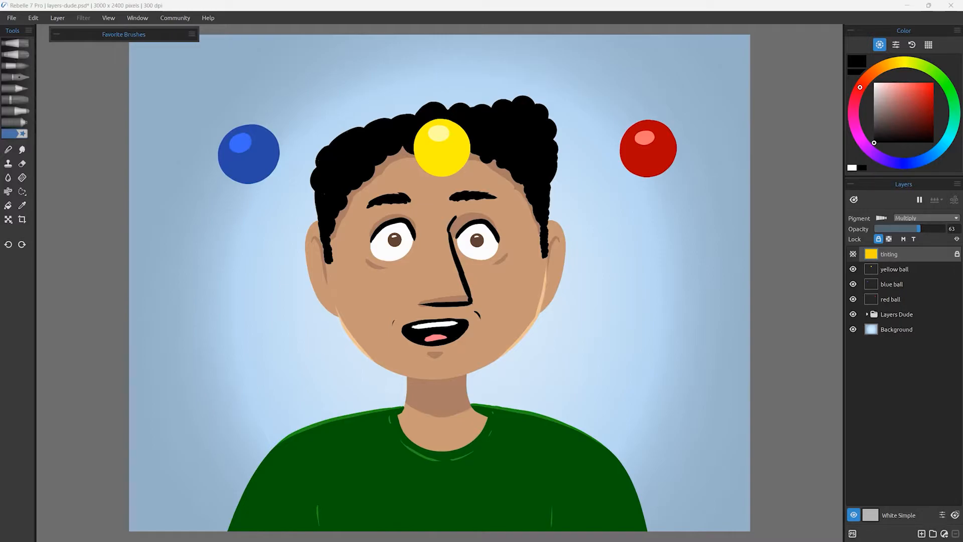
- Create a new empty layer directly above the tinting layer
{"action": "left_click", "coordinate": [898, 259]}
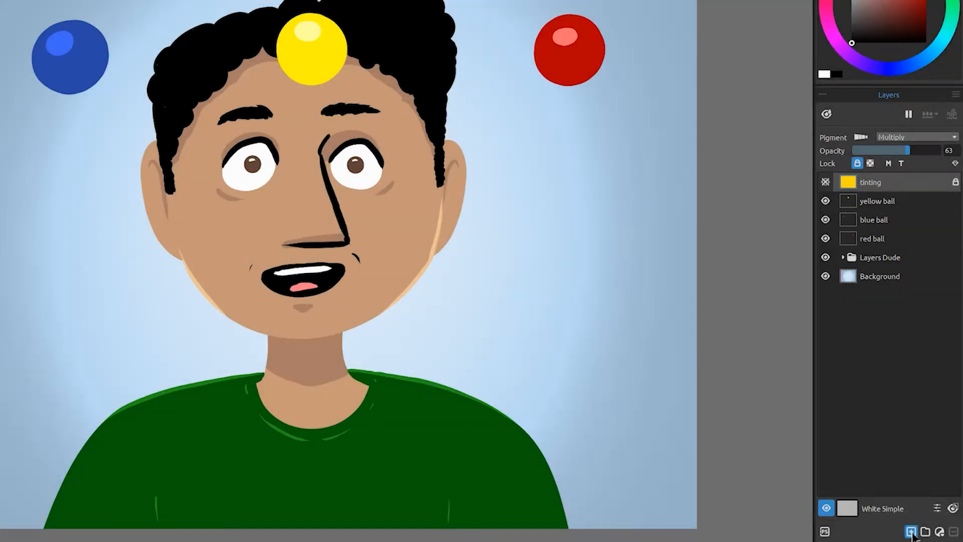
{"action": "left_click", "coordinate": [911, 531]}
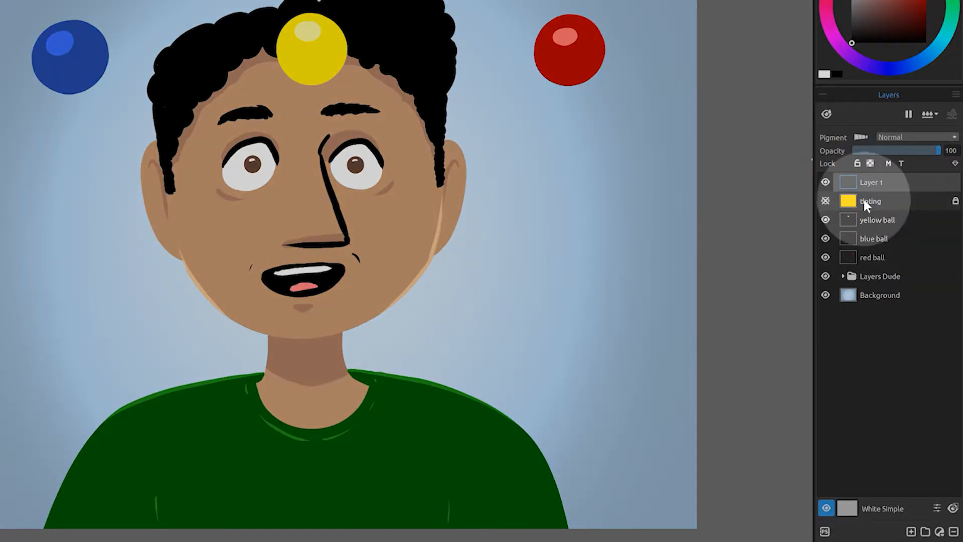
- Create a new layer inside the Layers Dude group and delete it
{"action": "left_click", "coordinate": [872, 278]}
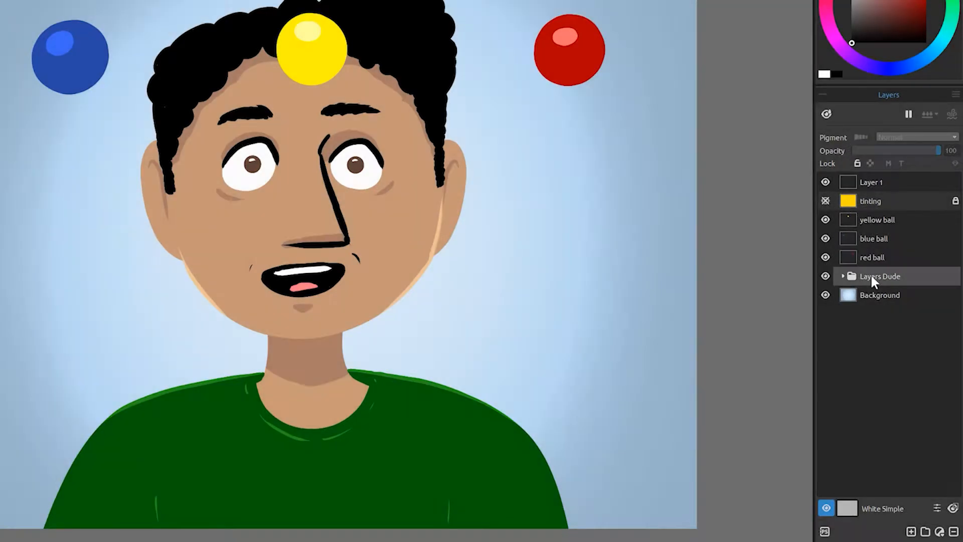
{"action": "left_click", "coordinate": [911, 531]}
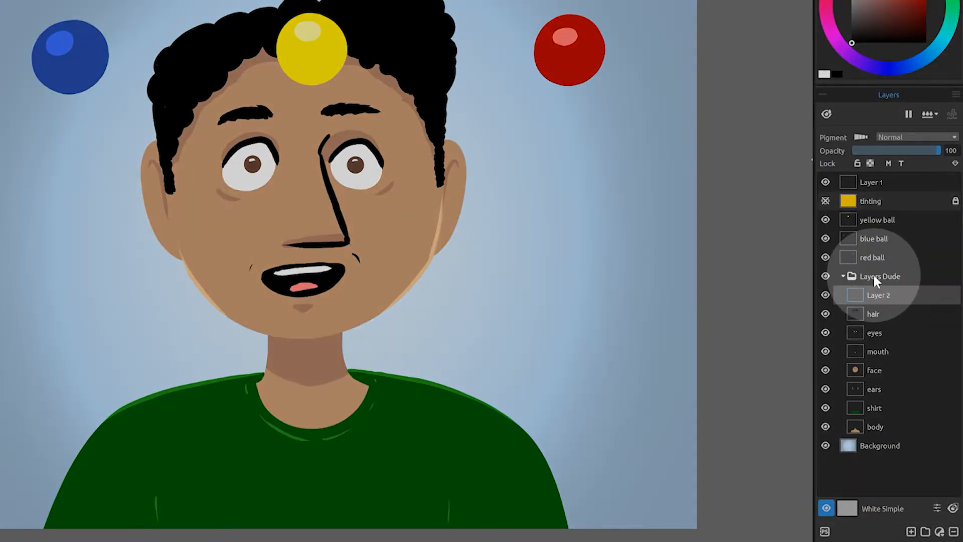
{"action": "left_click", "coordinate": [870, 276]}
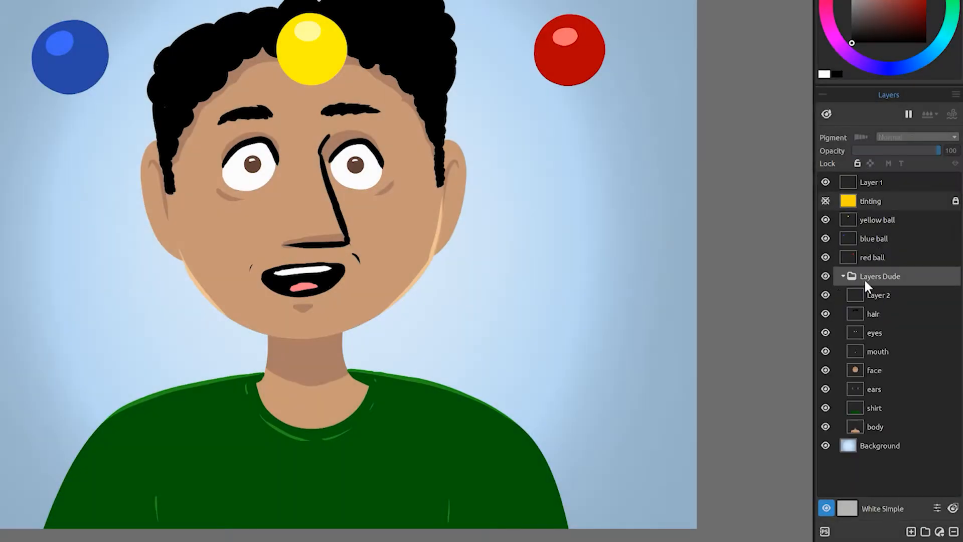
{"action": "left_click", "coordinate": [880, 296]}
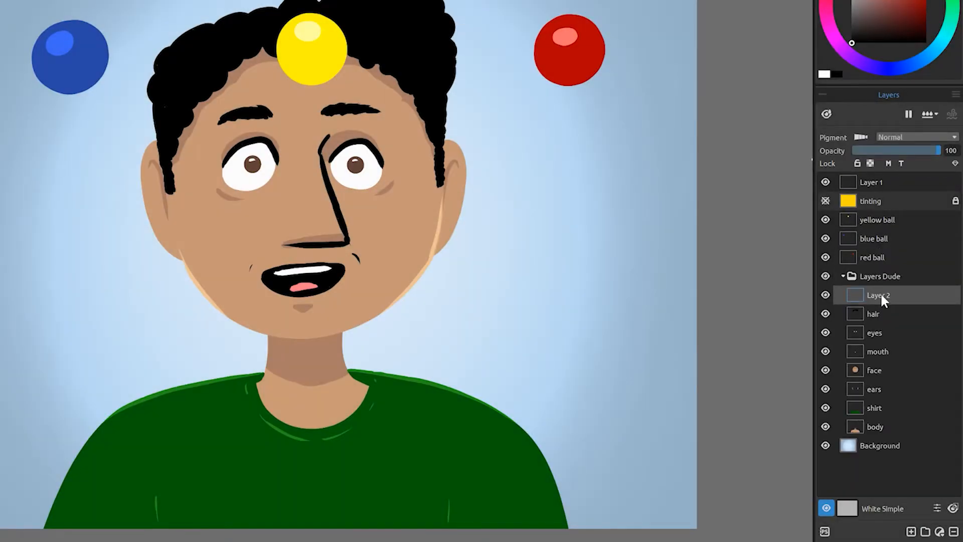
{"action": "key", "text": "Delete"}
- Move the new top layer into the Layers Dude group between mouth and face, and rename it beard
{"action": "left_click", "coordinate": [872, 182]}
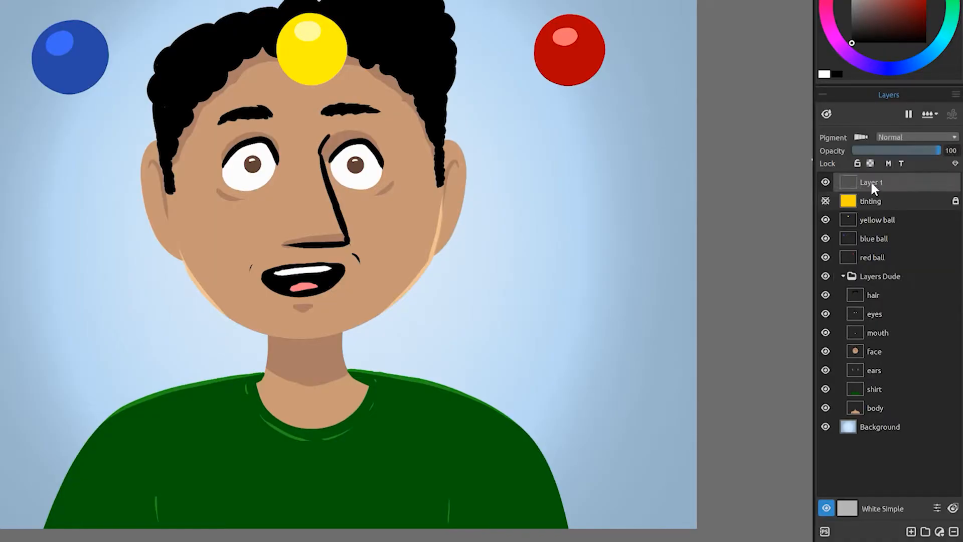
{"action": "left_click_drag", "start_coordinate": [876, 182], "coordinate": [871, 341]}
{"action": "double_click", "coordinate": [876, 337]}
{"action": "type", "text": "beard"}
{"action": "key", "text": "Return"}
- Try a thick black squiggle and a round dot on the background beside the face
{"action": "mouse_move", "coordinate": [250, 209]}
{"action": "left_mouse_down"}
{"action": "mouse_move", "coordinate": [252, 256]}
{"action": "mouse_move", "coordinate": [204, 317]}
{"action": "left_mouse_up"}
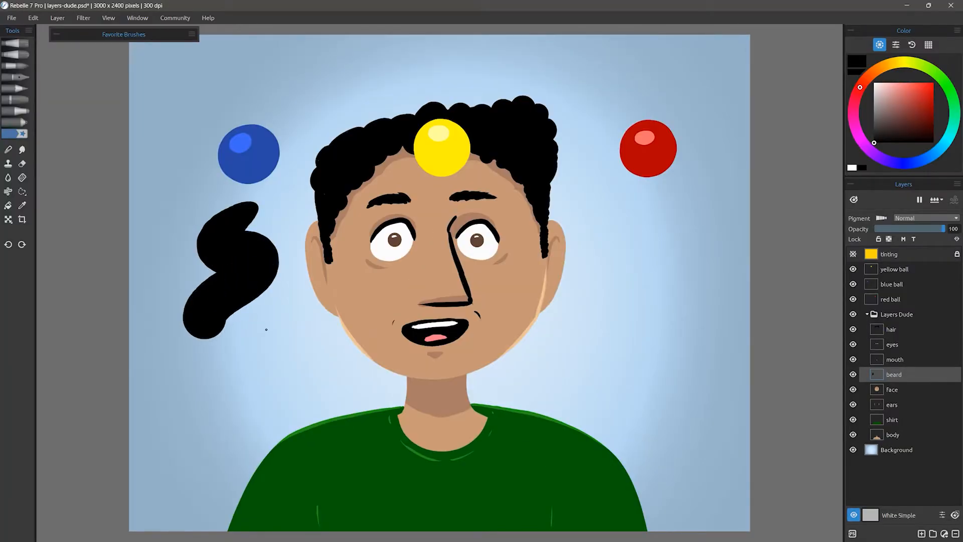
{"action": "left_click", "coordinate": [265, 330]}
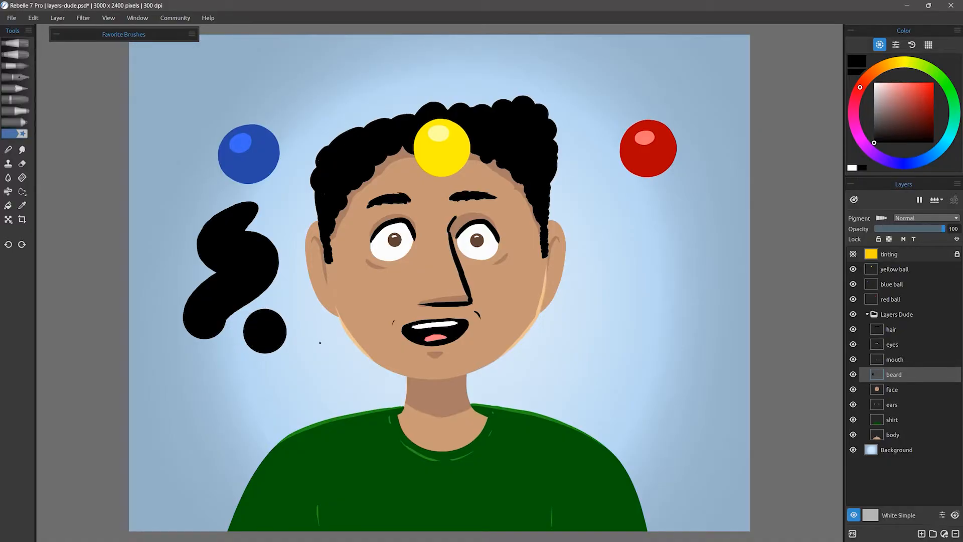
- Paint a black moustache, sideburns and a long ragged beard along the jaw and chin on the beard layer
{"action": "mouse_move", "coordinate": [546, 273]}
{"action": "left_mouse_down"}
{"action": "mouse_move", "coordinate": [464, 369]}
{"action": "mouse_move", "coordinate": [444, 456]}
{"action": "left_mouse_up"}
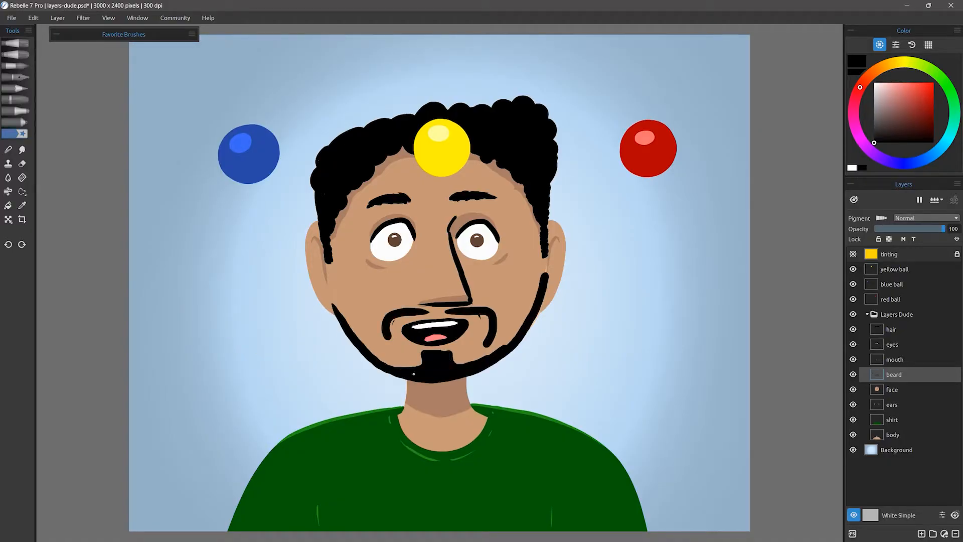
{"action": "left_click_drag", "start_coordinate": [494, 361], "coordinate": [472, 429]}
{"action": "left_click_drag", "start_coordinate": [419, 389], "coordinate": [427, 453]}
{"action": "left_click_drag", "start_coordinate": [524, 331], "coordinate": [496, 403]}
{"action": "left_click_drag", "start_coordinate": [344, 329], "coordinate": [393, 419]}
{"action": "left_click_drag", "start_coordinate": [329, 256], "coordinate": [336, 317]}
{"action": "left_click_drag", "start_coordinate": [442, 410], "coordinate": [478, 401]}
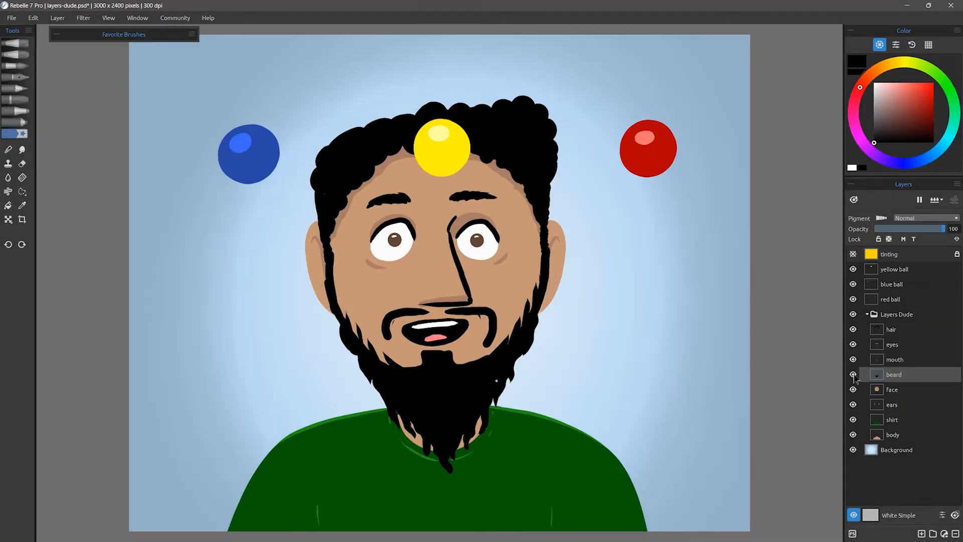
- Toggle the beard layer's visibility off and on to compare the face with and without the beard
{"action": "left_click", "coordinate": [853, 374]}
{"action": "left_click", "coordinate": [852, 374]}
{"action": "left_click", "coordinate": [852, 374]}
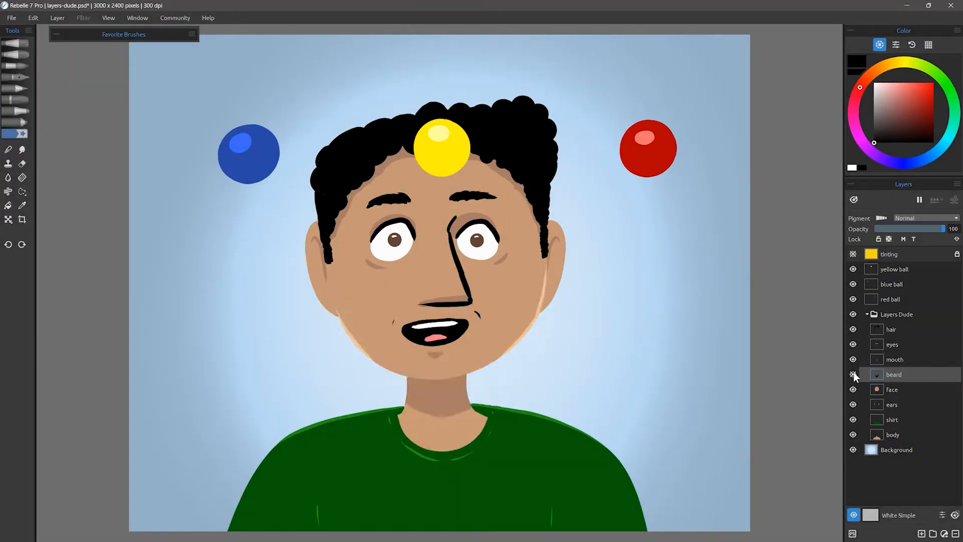
{"action": "left_click", "coordinate": [852, 374]}
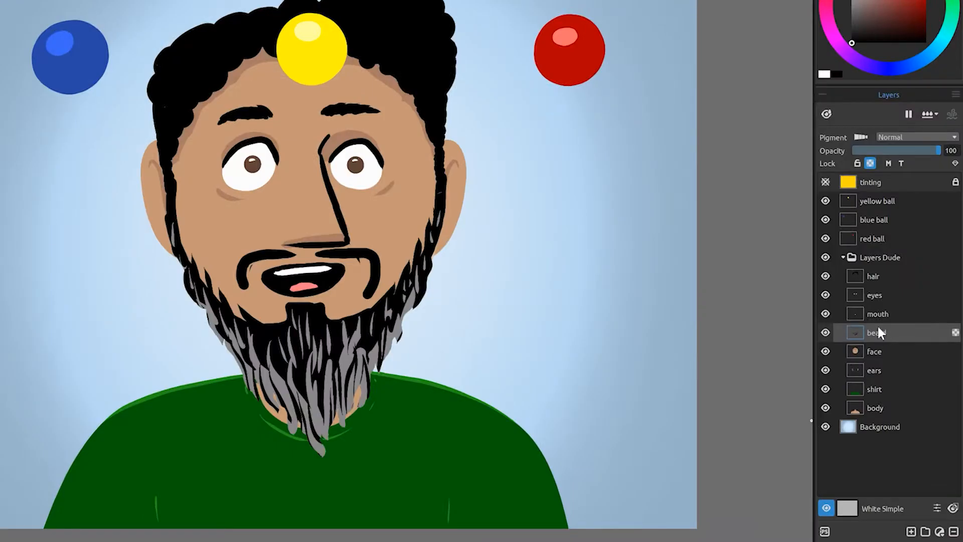
- Rename the beard layer to facial hair
{"action": "left_click", "coordinate": [876, 333]}
{"action": "double_click", "coordinate": [875, 332]}
{"action": "type", "text": "facial hair"}
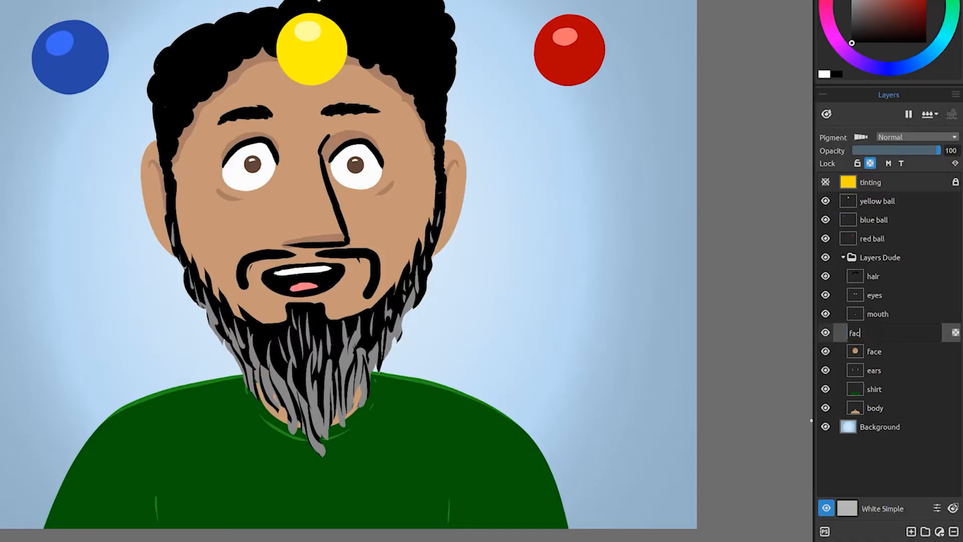
{"action": "key", "text": "Return"}
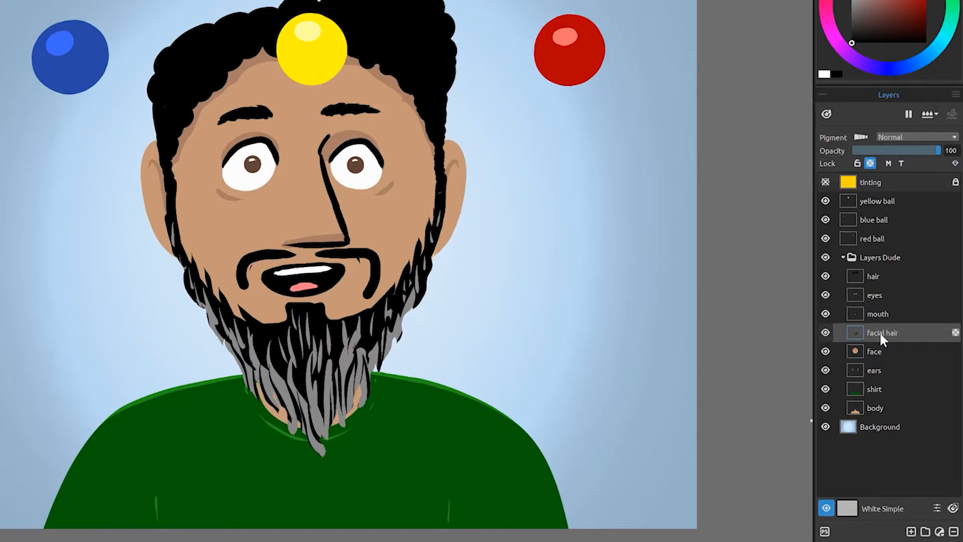
- Toggle the visibility of the top four layers in the Layers Dude group one by one to identify their contents
{"action": "left_click", "coordinate": [867, 295]}
{"action": "left_click", "coordinate": [825, 295]}
{"action": "left_click", "coordinate": [826, 295]}
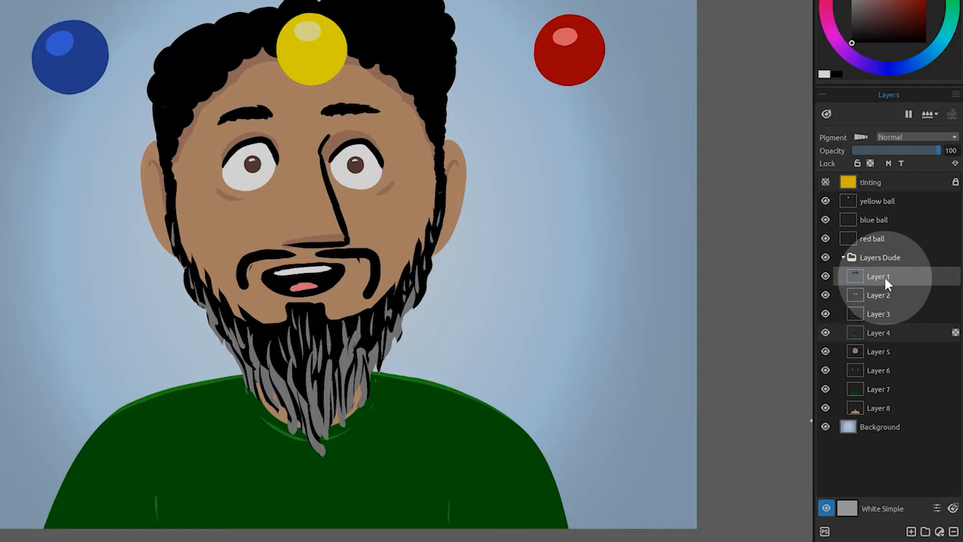
{"action": "left_click", "coordinate": [825, 314]}
{"action": "left_click", "coordinate": [825, 313]}
{"action": "left_click", "coordinate": [824, 333]}
{"action": "left_click", "coordinate": [824, 333]}
{"action": "left_click", "coordinate": [825, 277]}
{"action": "left_click", "coordinate": [824, 276]}
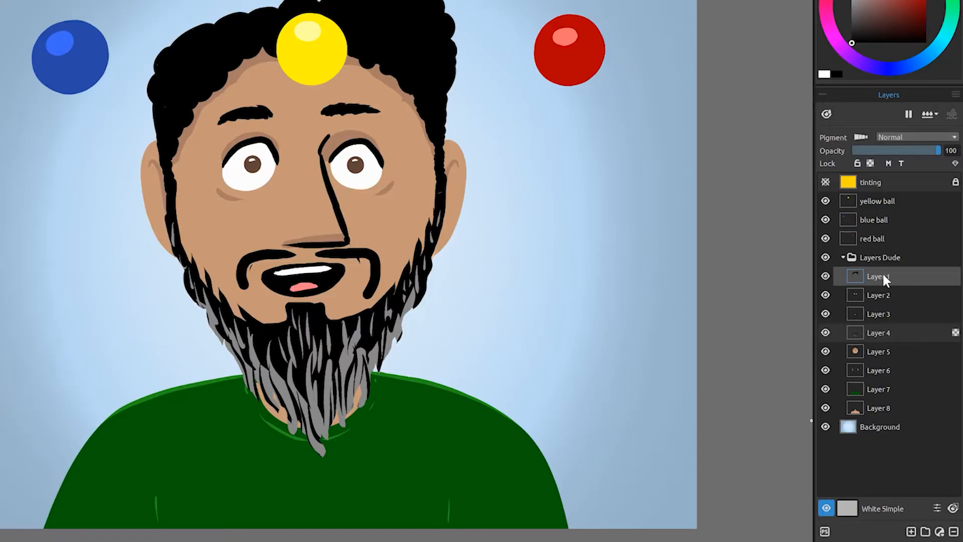
- Rename the Background layer to bg
{"action": "double_click", "coordinate": [875, 426]}
{"action": "type", "text": "bg"}
{"action": "left_click", "coordinate": [863, 431]}
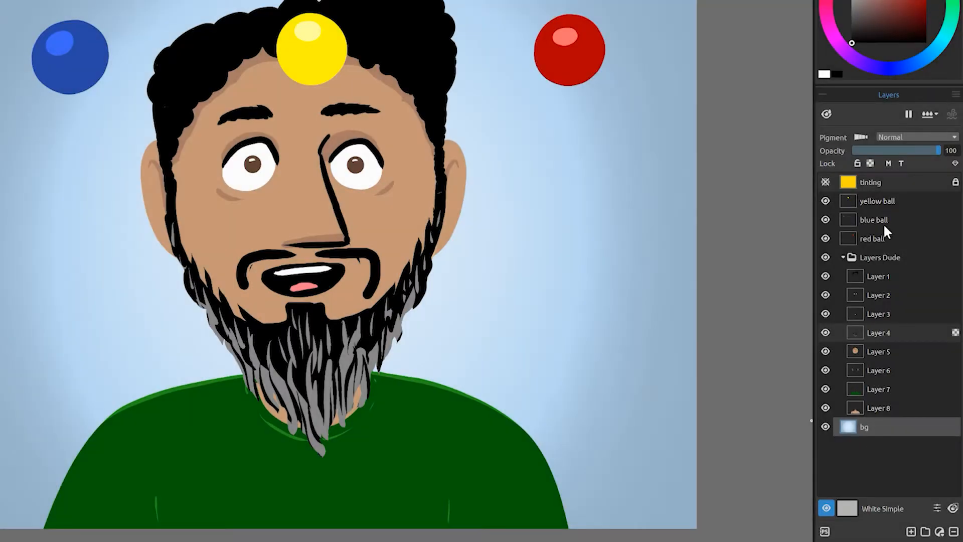
{"action": "left_click", "coordinate": [878, 308]}
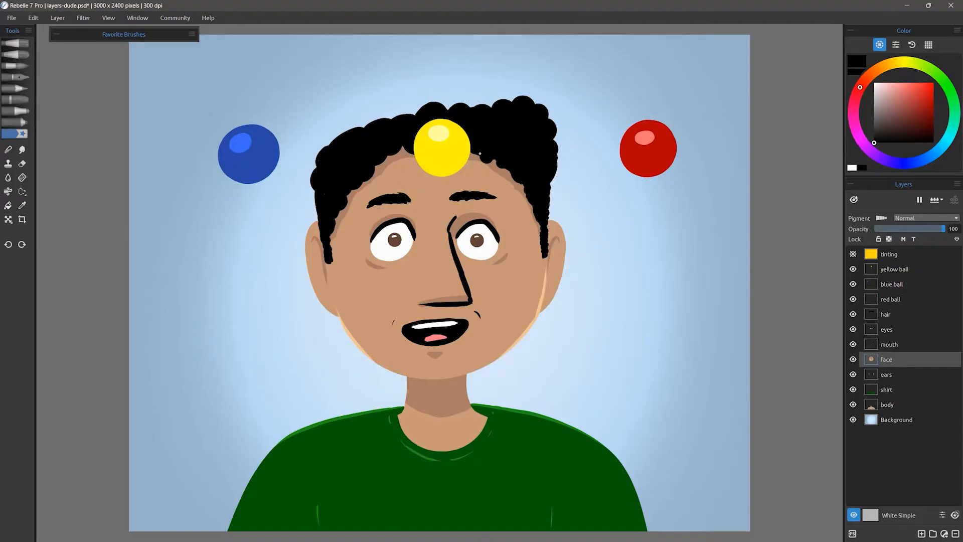
- Paint long black hair with bangs on the face layer, and toggle the face and hair layers to check where it landed
{"action": "mouse_move", "coordinate": [422, 108]}
{"action": "left_mouse_down"}
{"action": "mouse_move", "coordinate": [311, 166]}
{"action": "mouse_move", "coordinate": [562, 326]}
{"action": "mouse_move", "coordinate": [424, 136]}
{"action": "left_mouse_up"}
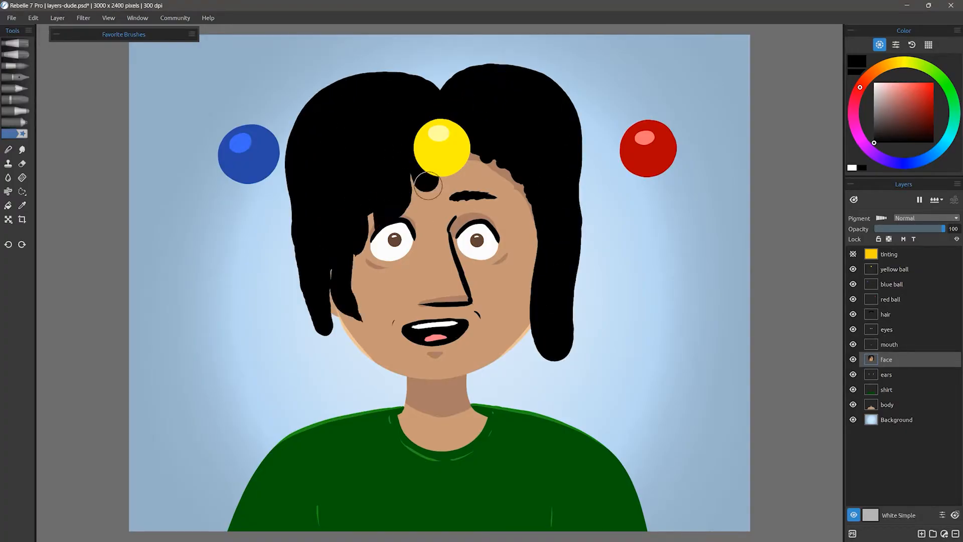
{"action": "left_click", "coordinate": [852, 359]}
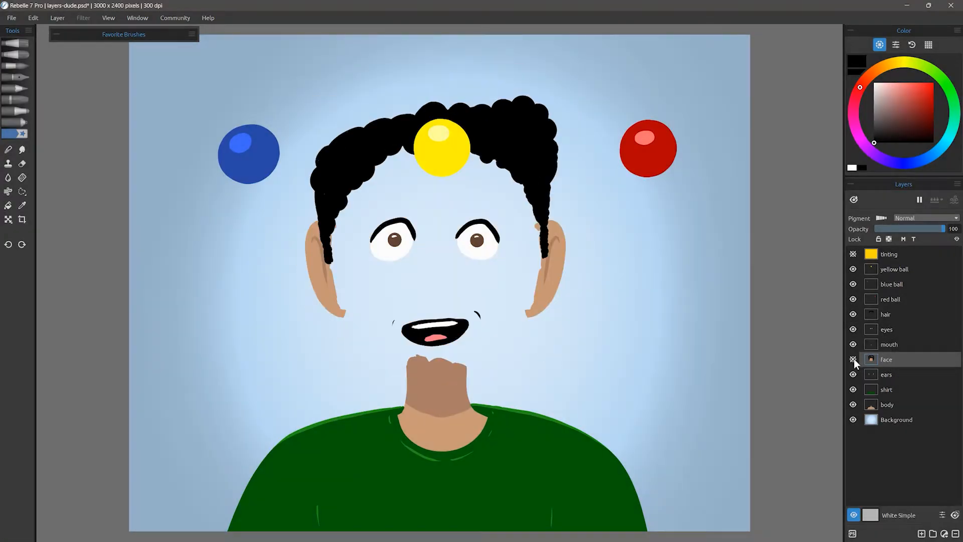
{"action": "left_click", "coordinate": [853, 359]}
{"action": "left_click", "coordinate": [853, 314]}
{"action": "left_click", "coordinate": [852, 314]}
{"action": "left_click", "coordinate": [852, 314]}
{"action": "left_click", "coordinate": [852, 314]}
{"action": "left_click", "coordinate": [852, 359]}
{"action": "left_click", "coordinate": [853, 359]}
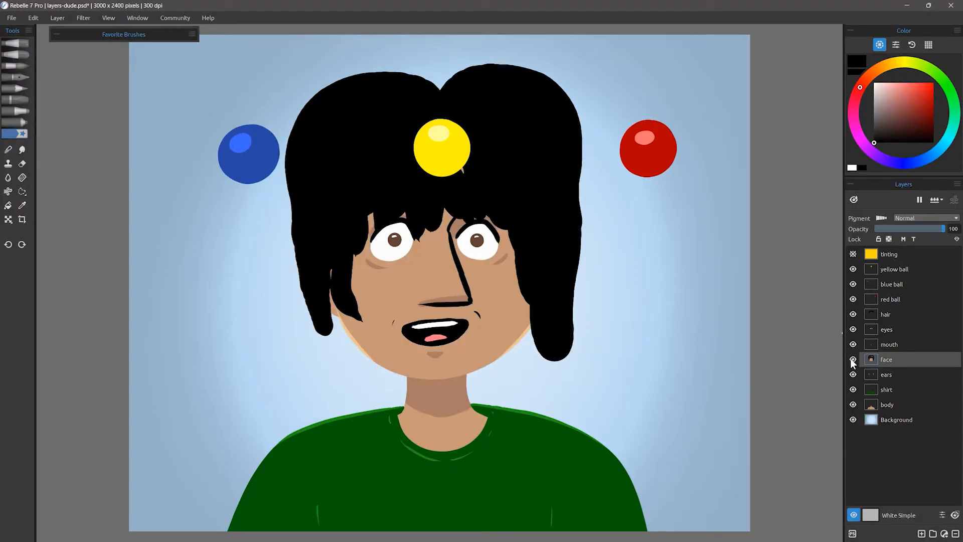
- Isolate the face layer and remove the painted hair outside the head with the eraser and a lasso selection
{"action": "left_click", "coordinate": [853, 359], "text": "alt"}
{"action": "key", "text": "e"}
{"action": "mouse_move", "coordinate": [313, 313]}
{"action": "left_mouse_down"}
{"action": "mouse_move", "coordinate": [327, 198]}
{"action": "mouse_move", "coordinate": [434, 120]}
{"action": "mouse_move", "coordinate": [419, 128]}
{"action": "mouse_move", "coordinate": [500, 140]}
{"action": "mouse_move", "coordinate": [454, 130]}
{"action": "mouse_move", "coordinate": [523, 158]}
{"action": "mouse_move", "coordinate": [549, 237]}
{"action": "mouse_move", "coordinate": [550, 315]}
{"action": "mouse_move", "coordinate": [526, 347]}
{"action": "mouse_move", "coordinate": [554, 269]}
{"action": "mouse_move", "coordinate": [546, 366]}
{"action": "mouse_move", "coordinate": [570, 360]}
{"action": "mouse_move", "coordinate": [565, 237]}
{"action": "mouse_move", "coordinate": [553, 296]}
{"action": "mouse_move", "coordinate": [563, 260]}
{"action": "mouse_move", "coordinate": [555, 192]}
{"action": "mouse_move", "coordinate": [578, 224]}
{"action": "left_mouse_up"}
{"action": "key", "text": "m"}
{"action": "mouse_move", "coordinate": [259, 326]}
{"action": "left_mouse_down"}
{"action": "mouse_move", "coordinate": [303, 340]}
{"action": "mouse_move", "coordinate": [402, 134]}
{"action": "mouse_move", "coordinate": [623, 177]}
{"action": "mouse_move", "coordinate": [299, 355]}
{"action": "left_mouse_up"}
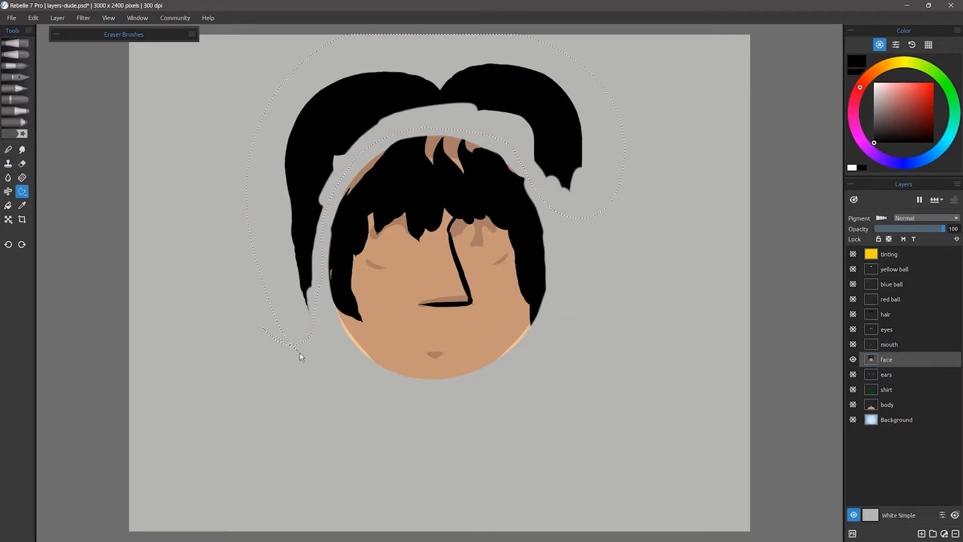
{"action": "key", "text": "Delete"}
- Lock the face layer's transparency and paint over the black hair on the face with the sampled skin colour
{"action": "left_click", "coordinate": [15, 133]}
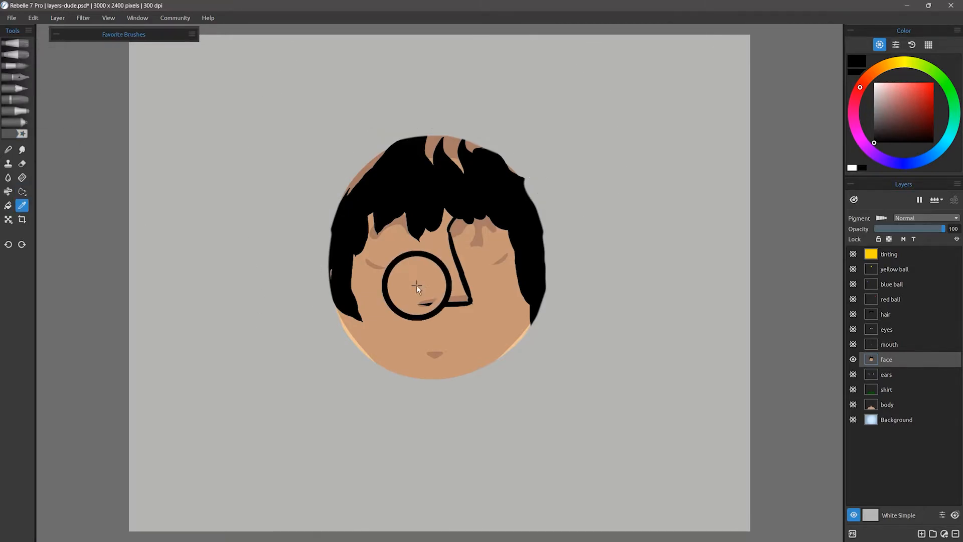
{"action": "left_click", "coordinate": [414, 286], "text": "alt"}
{"action": "left_click", "coordinate": [888, 238]}
{"action": "mouse_move", "coordinate": [346, 306]}
{"action": "left_mouse_down"}
{"action": "mouse_move", "coordinate": [357, 205]}
{"action": "mouse_move", "coordinate": [399, 182]}
{"action": "mouse_move", "coordinate": [422, 204]}
{"action": "mouse_move", "coordinate": [527, 189]}
{"action": "left_mouse_up"}
- Repaint the eye socket shadows in the sampled brown and the bridge of the nose in black
{"action": "left_click", "coordinate": [476, 239], "text": "alt"}
{"action": "left_click_drag", "start_coordinate": [385, 248], "coordinate": [392, 242]}
{"action": "mouse_move", "coordinate": [471, 239]}
{"action": "left_mouse_down"}
{"action": "mouse_move", "coordinate": [488, 251]}
{"action": "mouse_move", "coordinate": [481, 243]}
{"action": "left_mouse_up"}
{"action": "left_click", "coordinate": [457, 249], "text": "alt"}
{"action": "left_click_drag", "start_coordinate": [450, 238], "coordinate": [458, 268]}
{"action": "key", "text": "ctrl+z"}
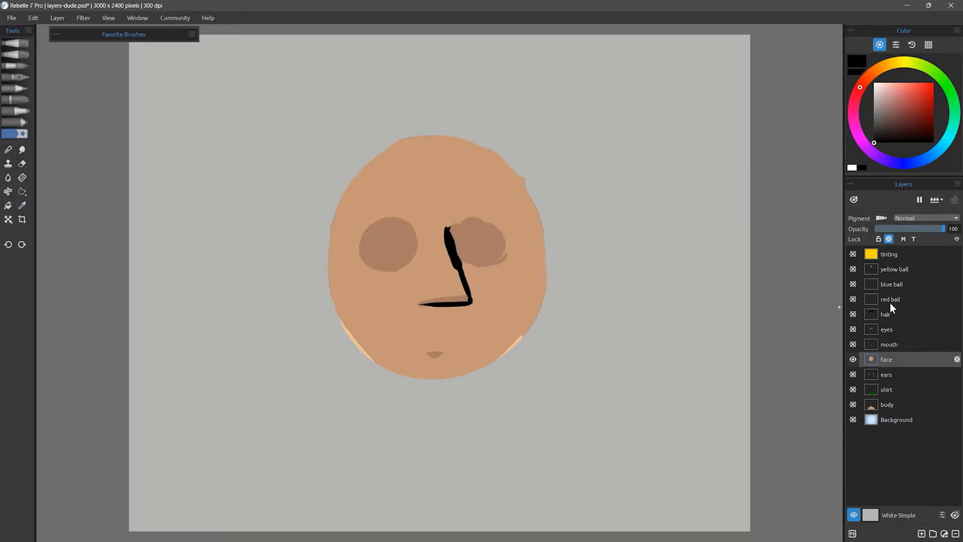
- Show all layers again and paint two arched black eyebrows on the face layer
{"action": "left_click", "coordinate": [852, 359], "text": "alt"}
{"action": "left_click_drag", "start_coordinate": [448, 217], "coordinate": [478, 202]}
{"action": "key", "text": "ctrl+z"}
{"action": "left_click_drag", "start_coordinate": [471, 212], "coordinate": [506, 214]}
{"action": "left_click_drag", "start_coordinate": [358, 219], "coordinate": [475, 199]}
{"action": "left_click_drag", "start_coordinate": [413, 206], "coordinate": [372, 204]}
- Try painting longer black hair over the forehead and down both sides of the face on the hair layer
{"action": "left_click", "coordinate": [886, 314]}
{"action": "left_click_drag", "start_coordinate": [435, 107], "coordinate": [314, 287]}
{"action": "mouse_move", "coordinate": [398, 151]}
{"action": "left_mouse_down"}
{"action": "mouse_move", "coordinate": [352, 265]}
{"action": "mouse_move", "coordinate": [394, 231]}
{"action": "left_mouse_up"}
{"action": "mouse_move", "coordinate": [453, 113]}
{"action": "left_mouse_down"}
{"action": "mouse_move", "coordinate": [554, 253]}
{"action": "mouse_move", "coordinate": [541, 317]}
{"action": "left_mouse_up"}
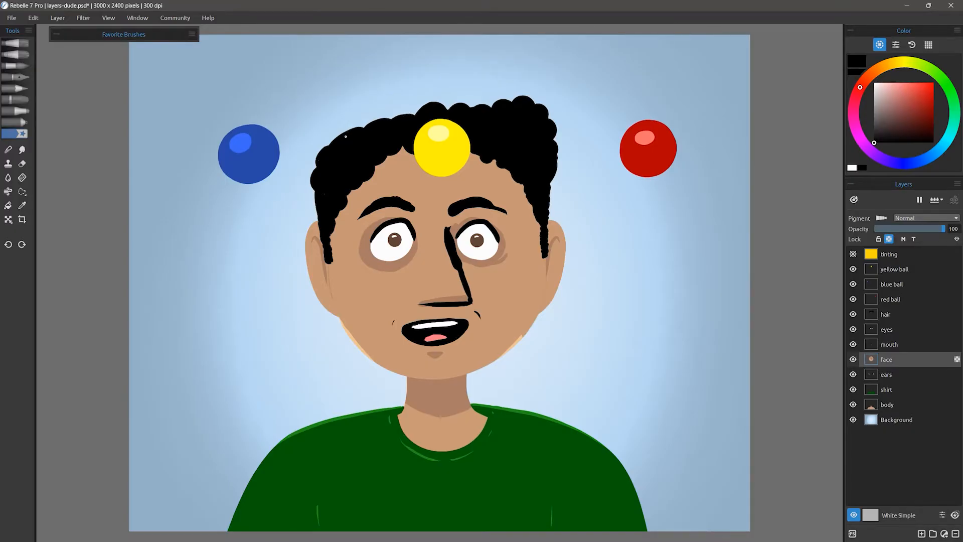
- Unlock the face layer's transparency, paint a curly black tuft above the head on it, and isolate the layer
{"action": "left_click", "coordinate": [888, 240]}
{"action": "mouse_move", "coordinate": [349, 121]}
{"action": "left_mouse_down"}
{"action": "mouse_move", "coordinate": [483, 85]}
{"action": "mouse_move", "coordinate": [338, 141]}
{"action": "mouse_move", "coordinate": [450, 80]}
{"action": "left_mouse_up"}
{"action": "left_click", "coordinate": [853, 359], "text": "alt"}
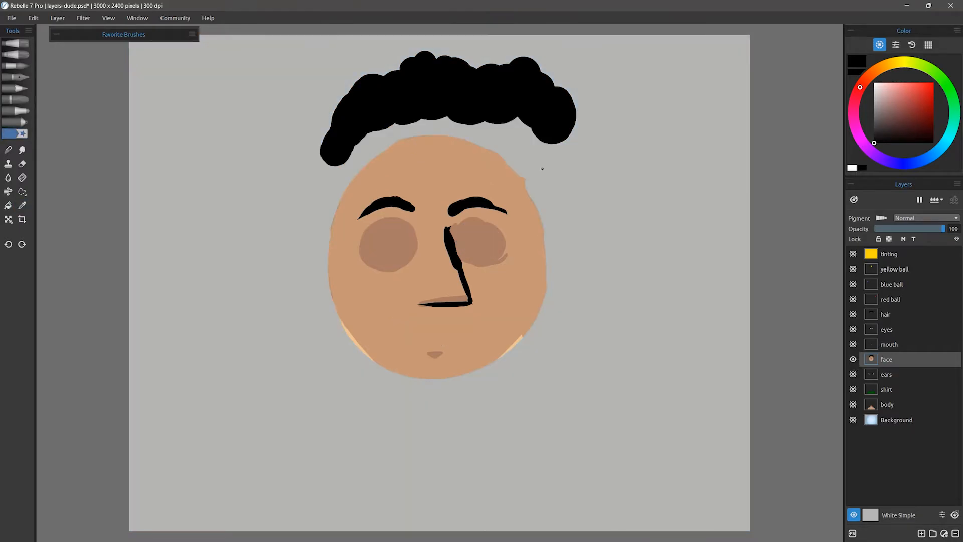
{"action": "key", "text": "ctrl"}
{"action": "key", "text": "ctrl"}
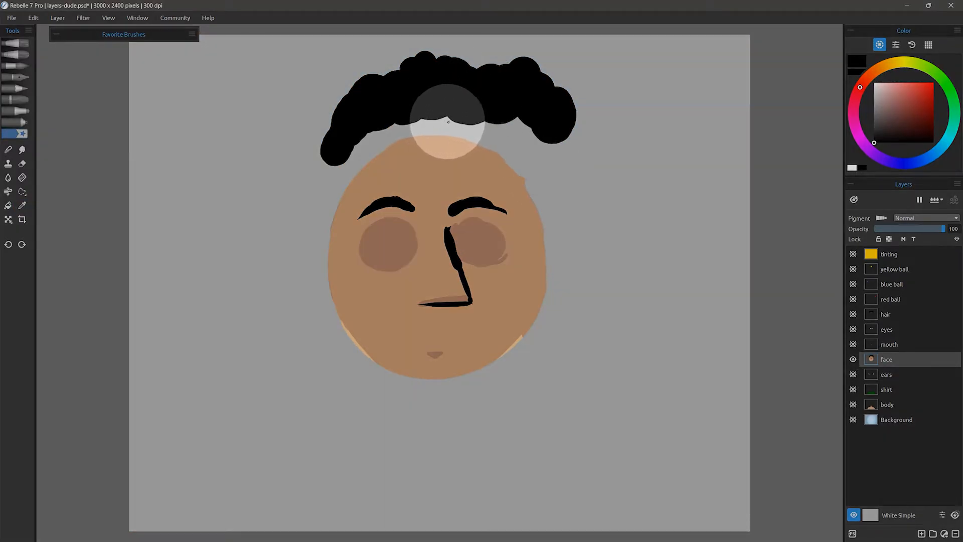
- Lasso the curly hair above the head and cut it from the face layer
{"action": "left_click", "coordinate": [22, 191]}
{"action": "mouse_move", "coordinate": [367, 51]}
{"action": "left_mouse_down"}
{"action": "mouse_move", "coordinate": [354, 63]}
{"action": "mouse_move", "coordinate": [481, 135]}
{"action": "mouse_move", "coordinate": [365, 78]}
{"action": "left_mouse_up"}
{"action": "left_click", "coordinate": [33, 18]}
{"action": "left_click", "coordinate": [39, 55]}
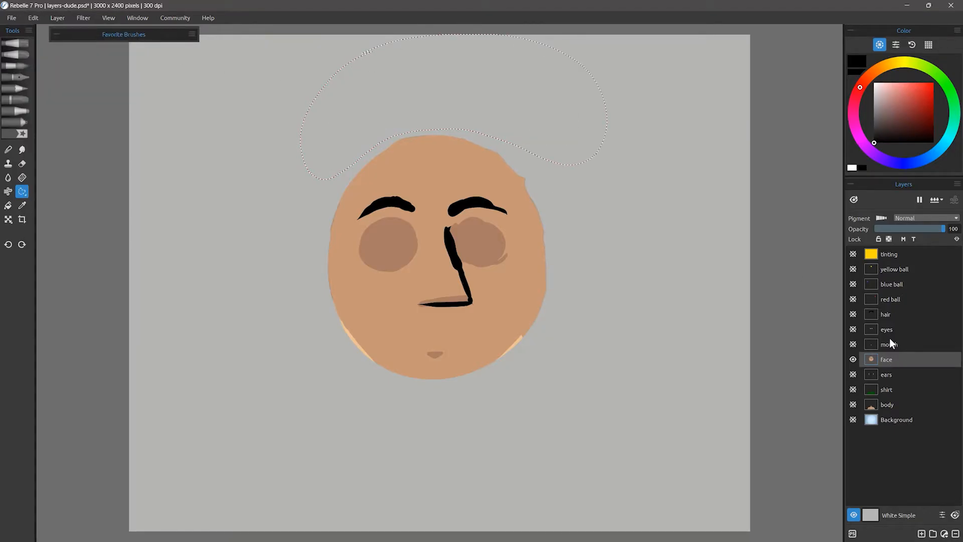
- Paste the cut hair above the hair layer and merge it down into the hair layer
{"action": "left_click", "coordinate": [890, 316]}
{"action": "key", "text": "ctrl+v"}
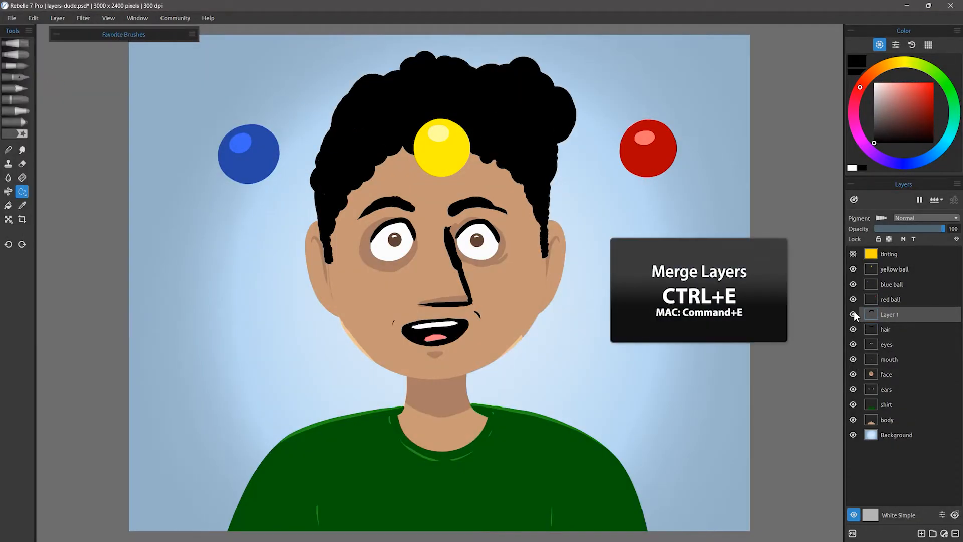
{"action": "key", "text": "ctrl+e"}
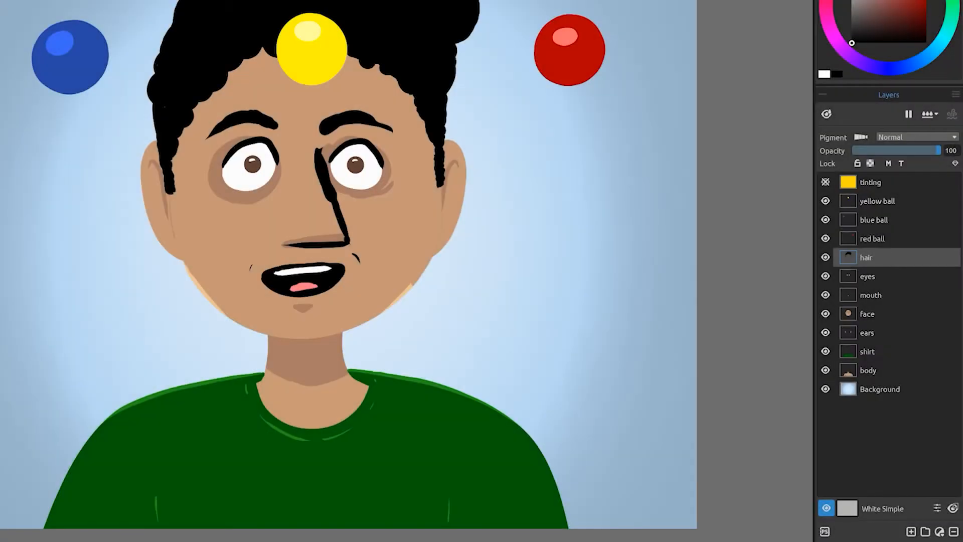
- Toggle the hair layer's lock on and off several times
{"action": "left_click", "coordinate": [857, 163]}
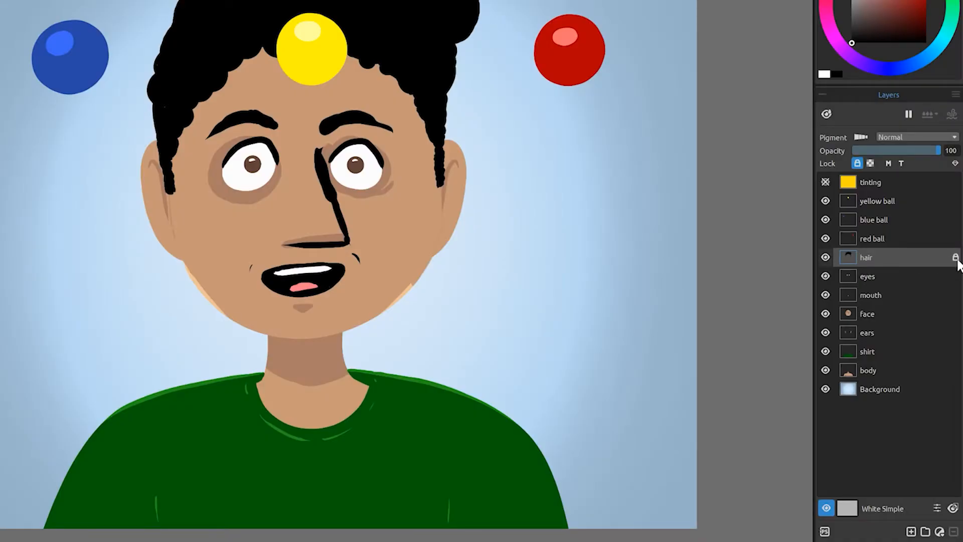
{"action": "left_click", "coordinate": [955, 258]}
{"action": "left_click", "coordinate": [857, 163]}
{"action": "left_click", "coordinate": [955, 259]}
{"action": "left_click", "coordinate": [954, 258]}
{"action": "left_click", "coordinate": [956, 258]}
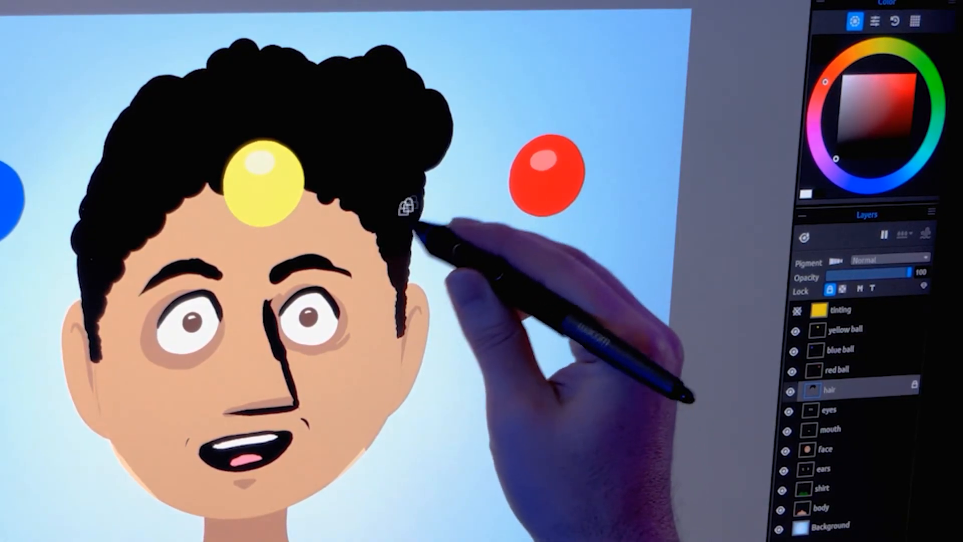
- Lock every layer except the hair layer
{"action": "left_click_drag", "start_coordinate": [955, 200], "coordinate": [955, 389]}
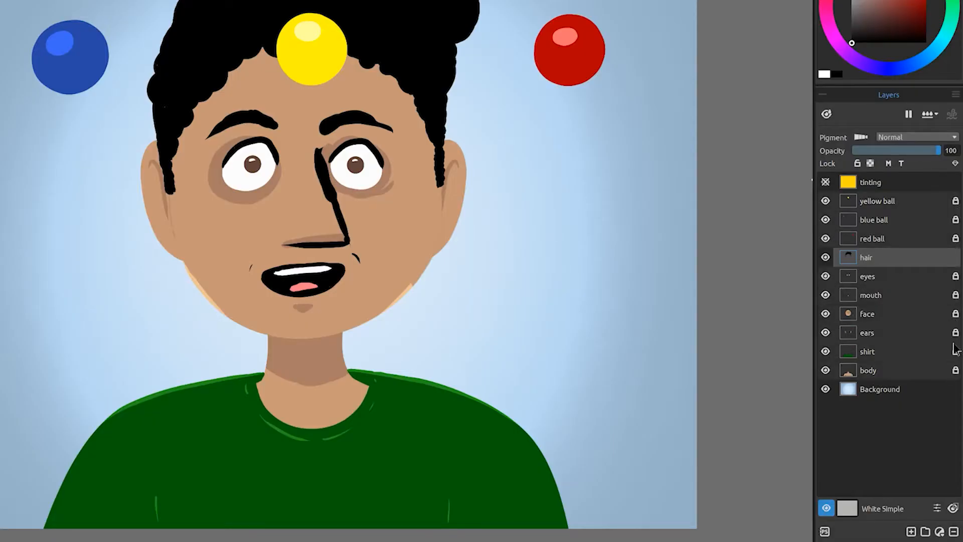
{"action": "left_click", "coordinate": [955, 182]}
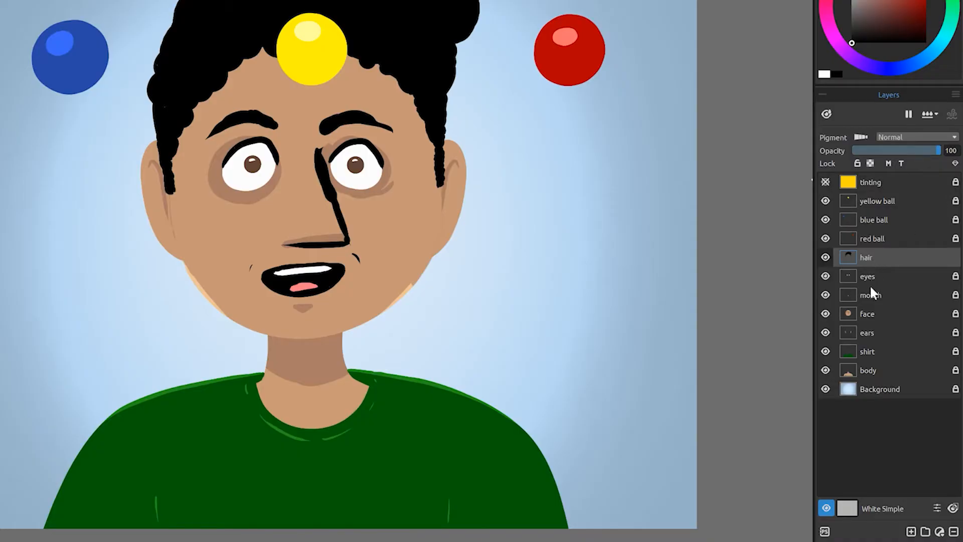
- Make the face layer editable by unlocking it, and lock the hair layer
{"action": "left_click", "coordinate": [867, 313]}
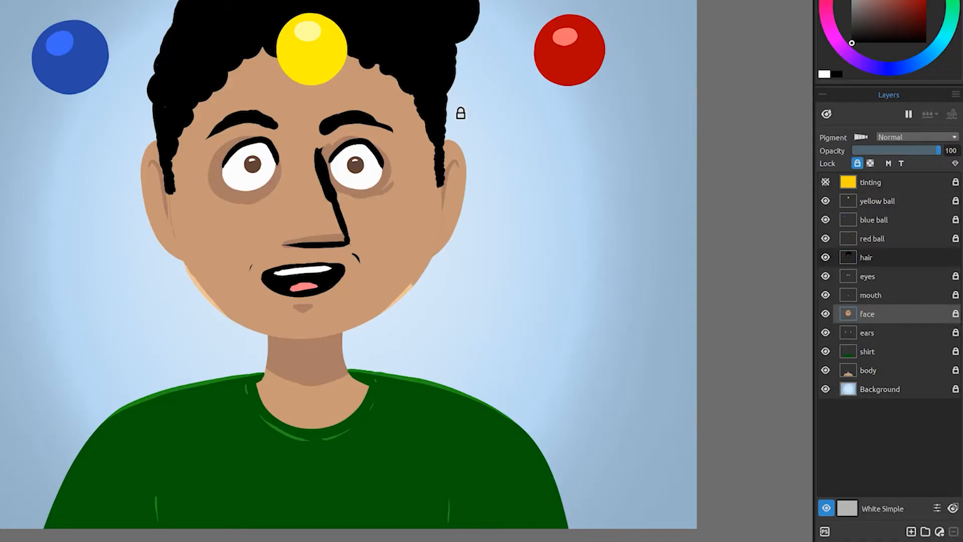
{"action": "left_click", "coordinate": [956, 314]}
{"action": "left_click", "coordinate": [955, 258]}
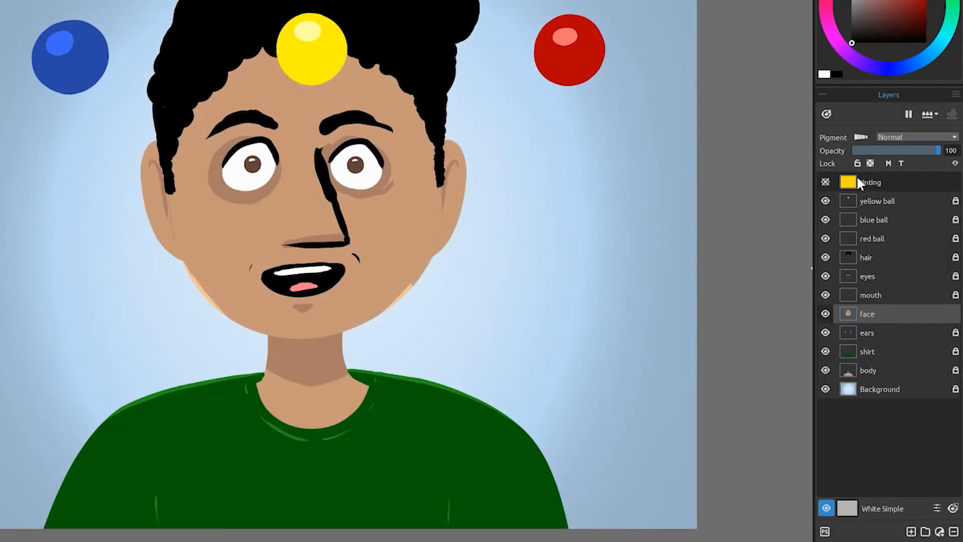
{"action": "left_click", "coordinate": [825, 182]}
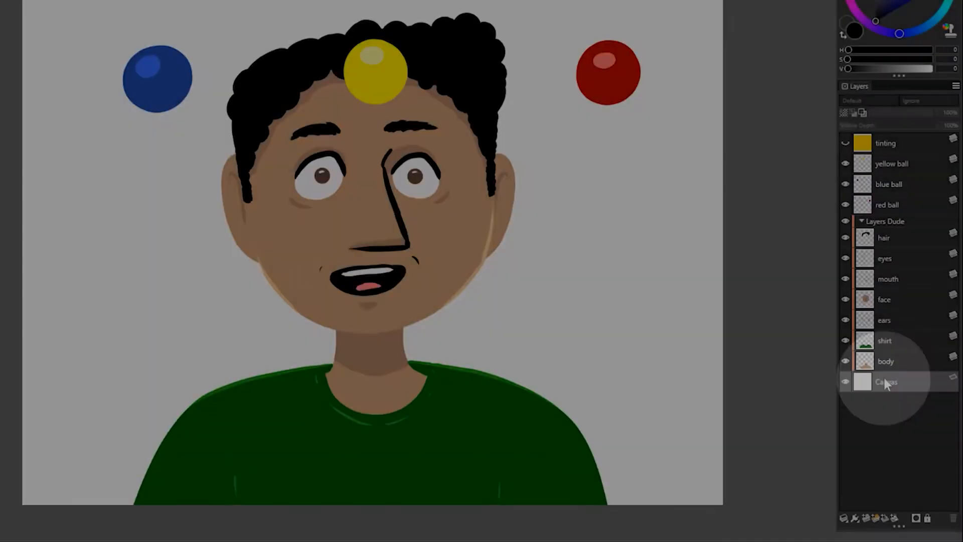
- Select the Canvas layer in Corel Painter, and change the canvas texture to Aquarelle in Rebelle
{"action": "left_click", "coordinate": [885, 381]}
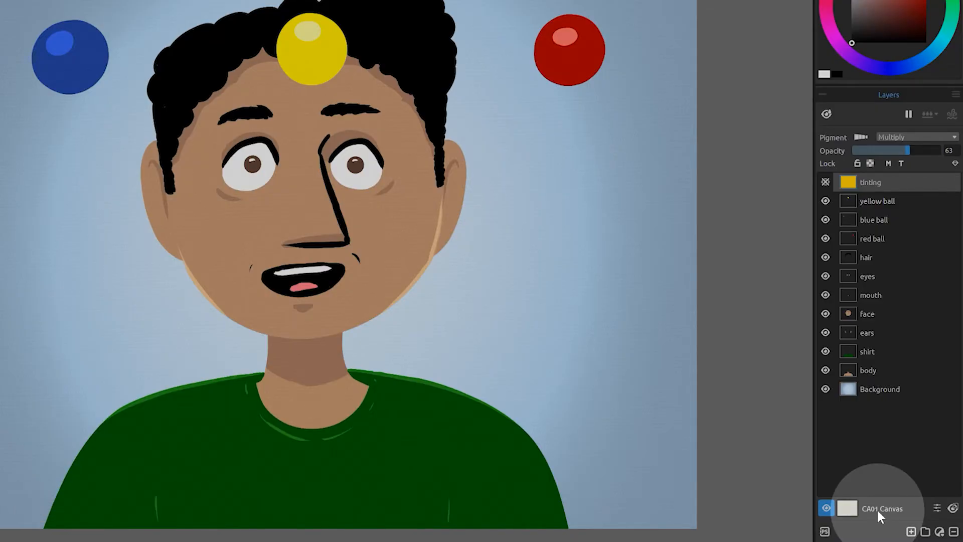
{"action": "double_click", "coordinate": [876, 507]}
{"action": "left_click", "coordinate": [100, 119]}
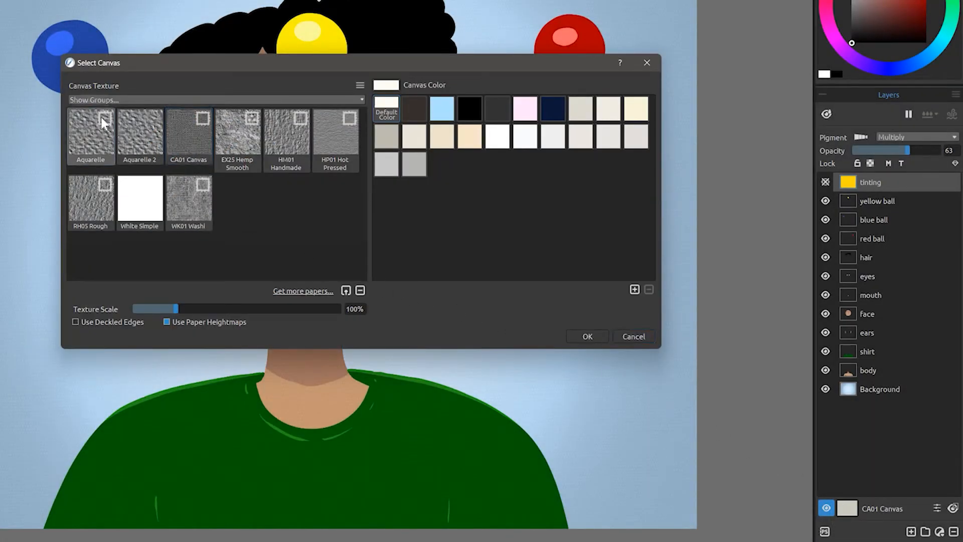
{"action": "left_click", "coordinate": [587, 337]}
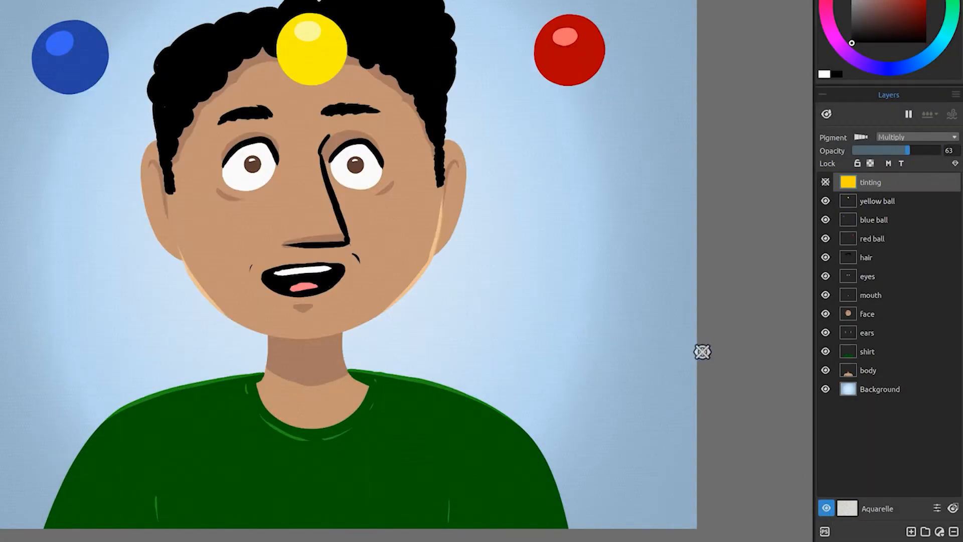
- Add a new layer and paint a stroke on it down the background beside the face
{"action": "left_click", "coordinate": [911, 531]}
{"action": "mouse_move", "coordinate": [576, 156]}
{"action": "left_mouse_down"}
{"action": "mouse_move", "coordinate": [569, 303]}
{"action": "mouse_move", "coordinate": [648, 426]}
{"action": "left_mouse_up"}
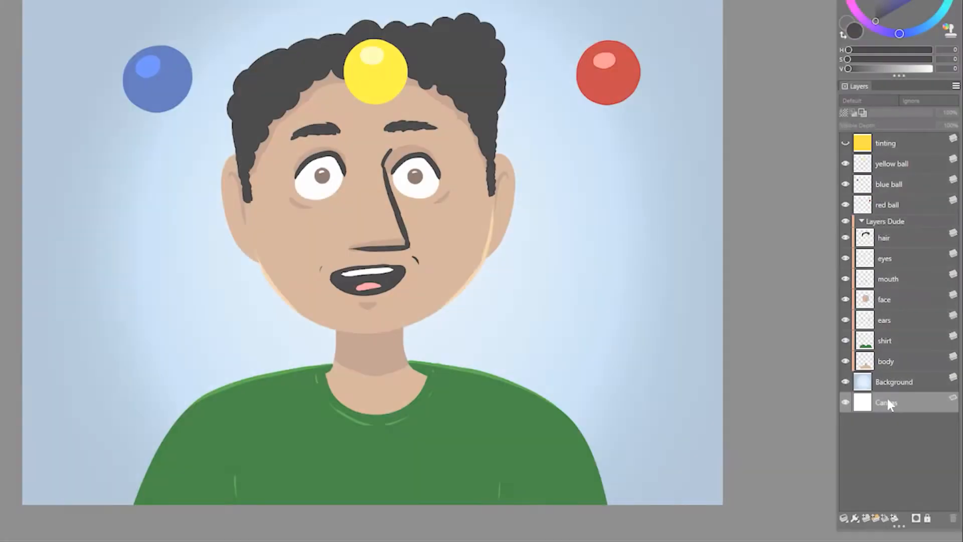
- Switch to Corel Painter and hide the Background and Canvas layers
{"action": "left_click", "coordinate": [886, 399]}
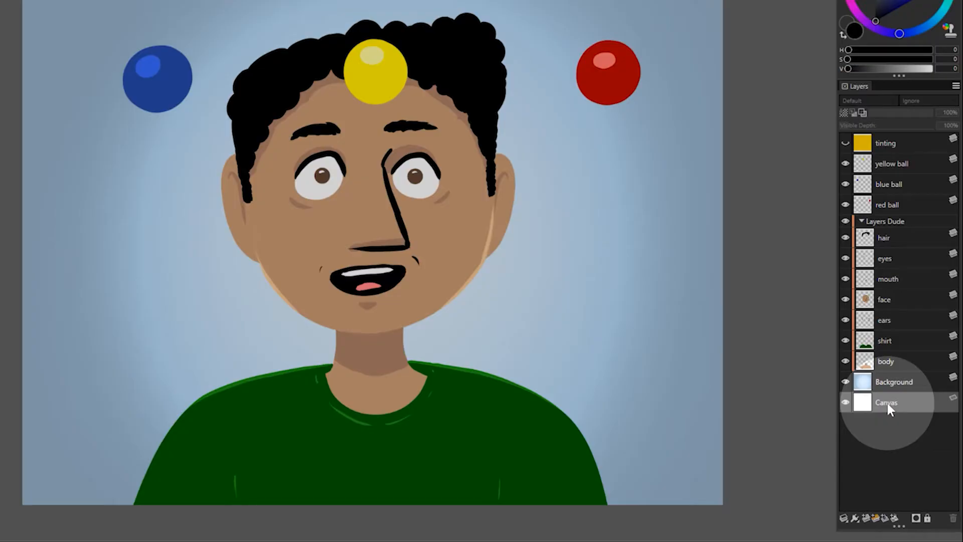
{"action": "left_click", "coordinate": [845, 382]}
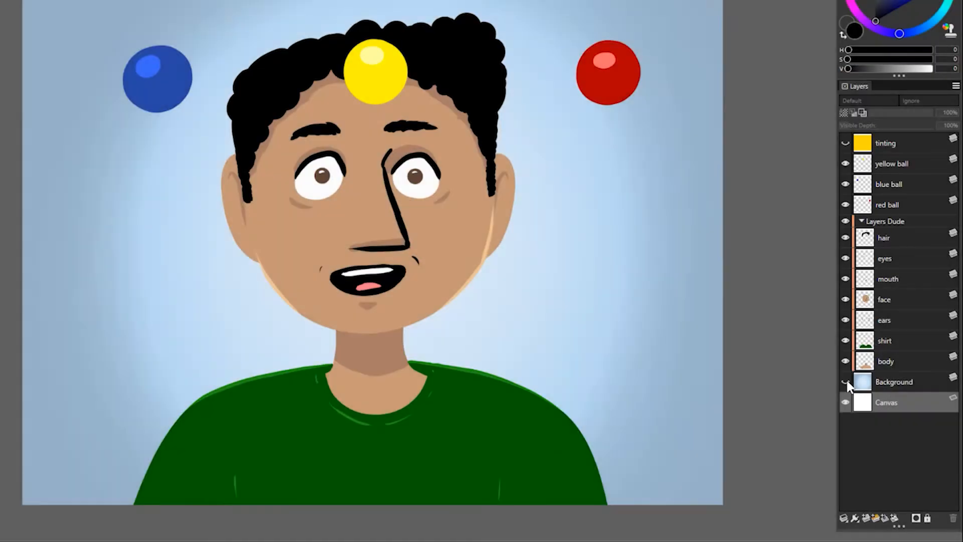
{"action": "left_click", "coordinate": [845, 402]}
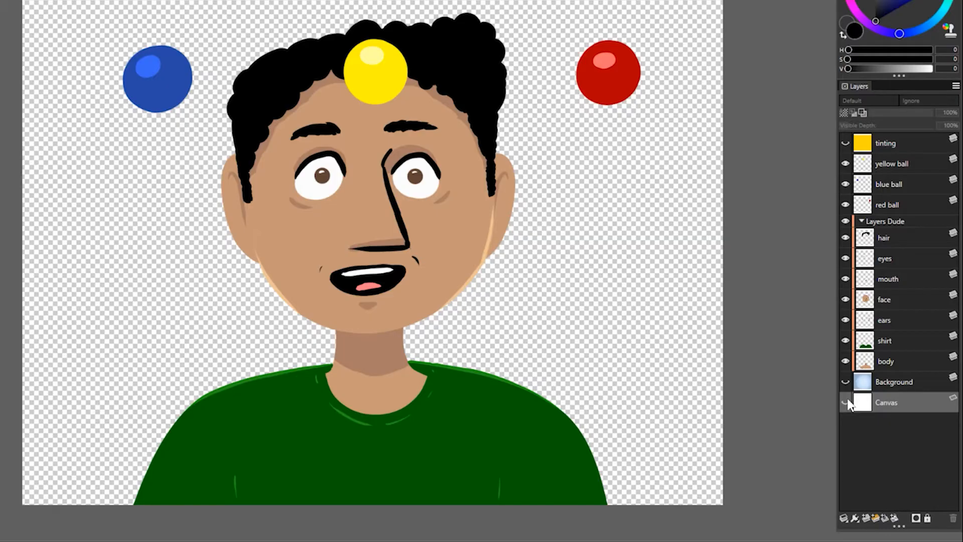
- Save the image without a background as a copy named layers-dude-no-bg in PNG format
{"action": "left_click", "coordinate": [19, 15]}
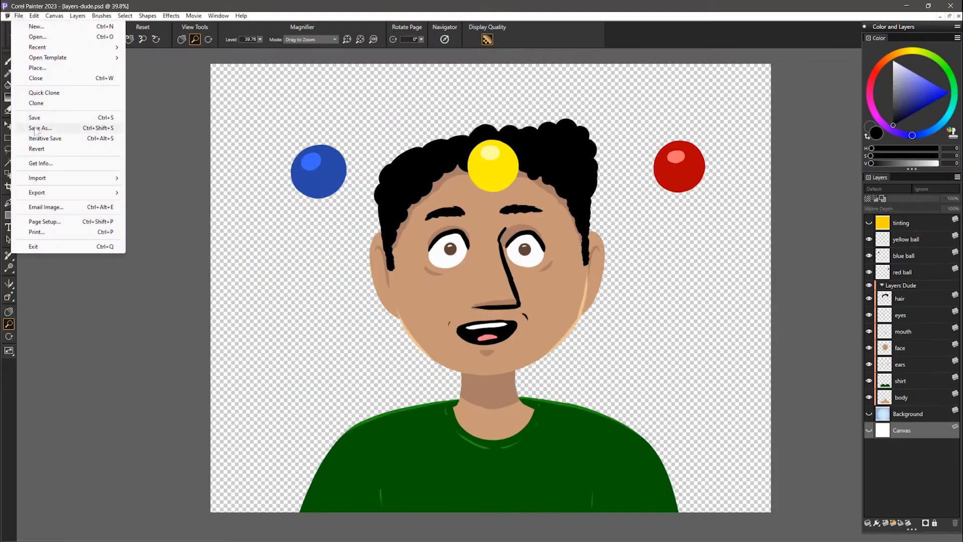
{"action": "left_click", "coordinate": [41, 129]}
{"action": "left_click", "coordinate": [87, 256]}
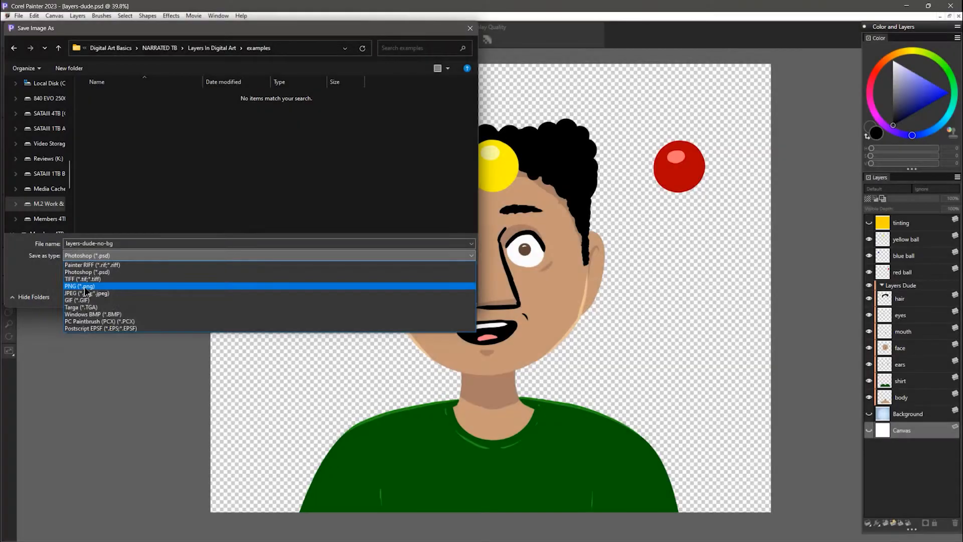
{"action": "left_click", "coordinate": [83, 288]}
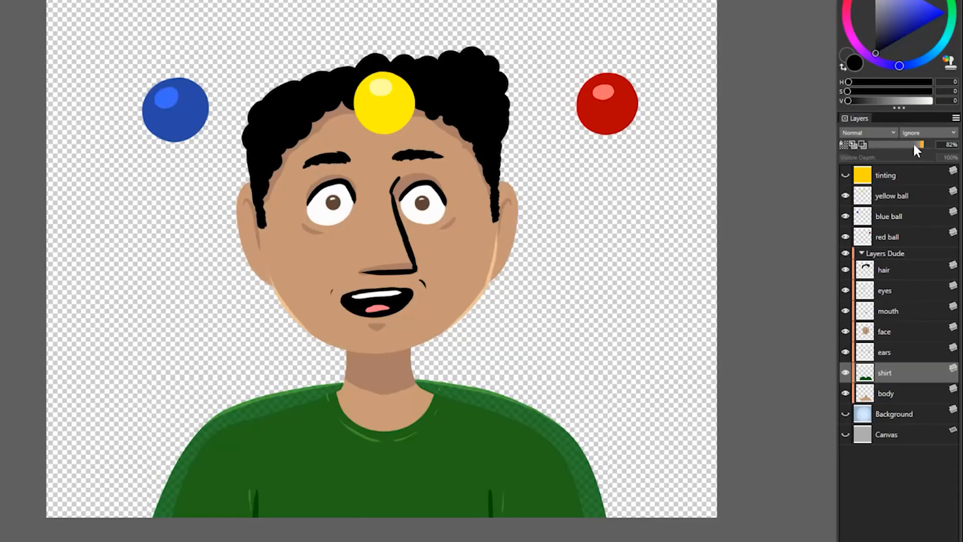
- Lower the shirt layer's opacity to 61% and make the Canvas layer visible
{"action": "left_click_drag", "start_coordinate": [912, 143], "coordinate": [906, 142]}
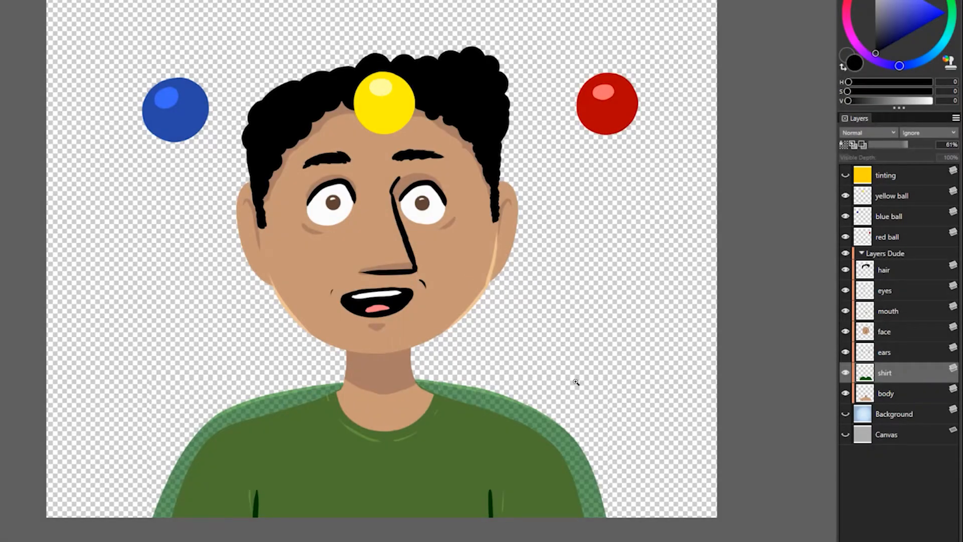
{"action": "left_click", "coordinate": [845, 414]}
{"action": "left_click", "coordinate": [844, 414]}
{"action": "left_click", "coordinate": [845, 434]}
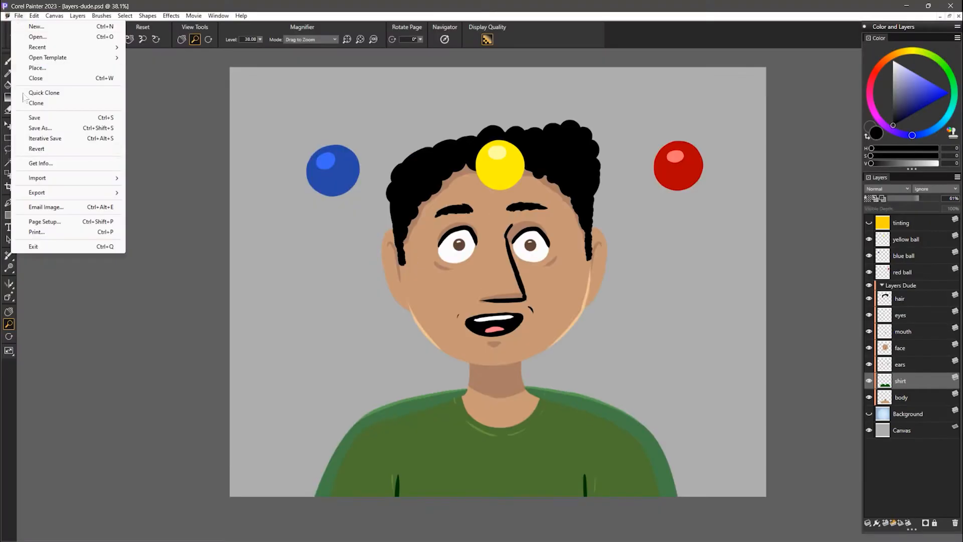
- Revert the document to its saved version, and toggle the Background layer off and back on
{"action": "left_click", "coordinate": [54, 148]}
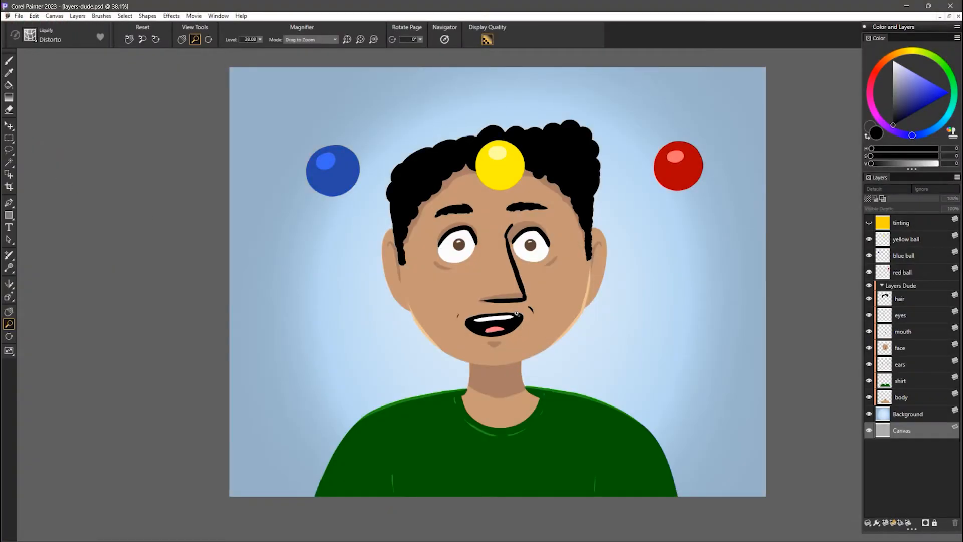
{"action": "left_click", "coordinate": [869, 414]}
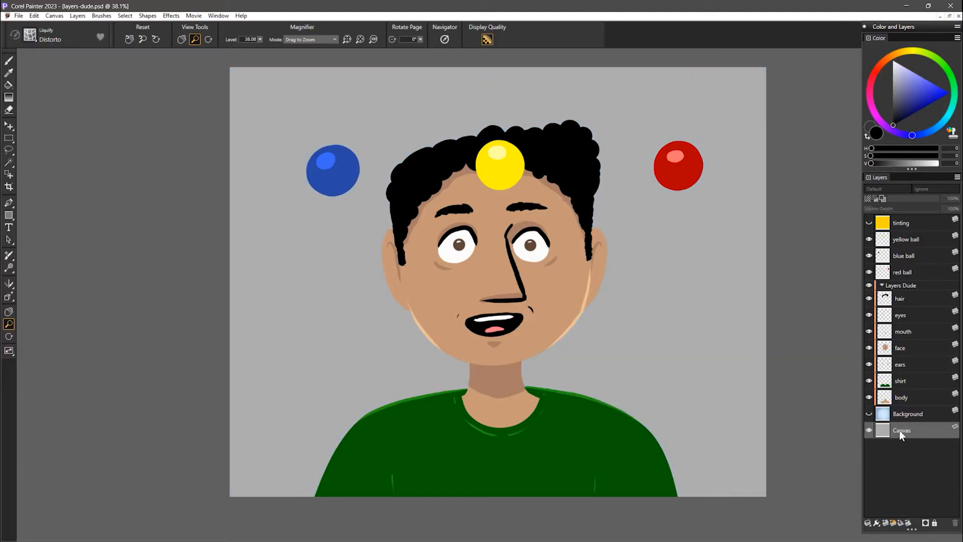
{"action": "left_click", "coordinate": [869, 414]}
- Try collapsing the Background layer and brushing a Distorto stroke beside the face
{"action": "left_click", "coordinate": [907, 416]}
{"action": "key", "text": "ctrl"}
{"action": "key", "text": "ctrl"}
{"action": "key", "text": "e"}
{"action": "key", "text": "b"}
{"action": "left_click_drag", "start_coordinate": [592, 235], "coordinate": [727, 351]}
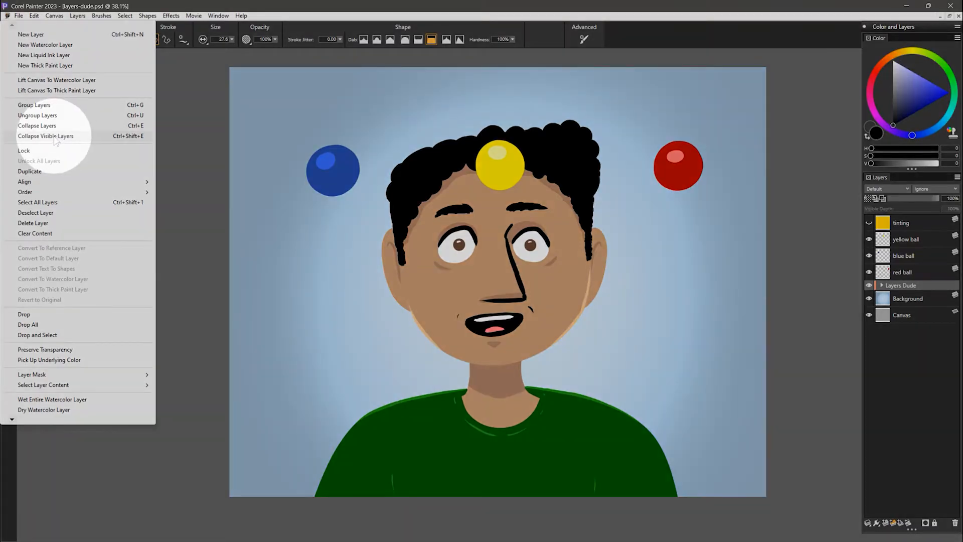
- Collapse all visible layers into one and select the resulting Canvas layer
{"action": "left_click", "coordinate": [59, 137]}
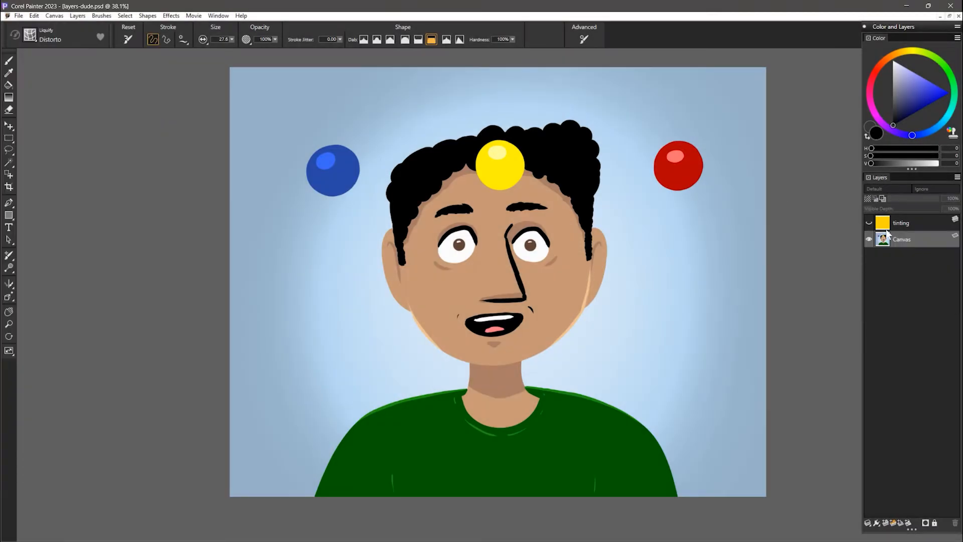
{"action": "left_click", "coordinate": [886, 241]}
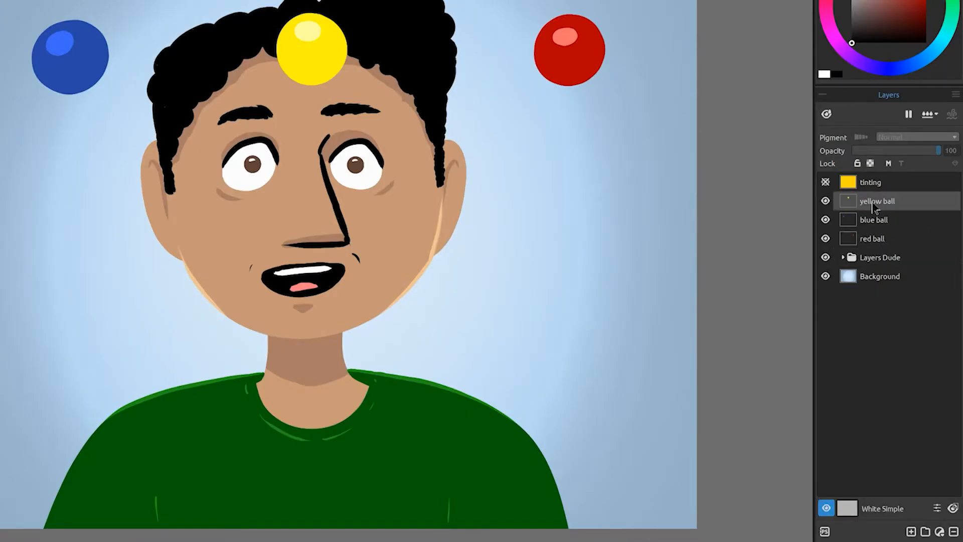
- In Rebelle, practise selecting the yellow, blue and red ball layers as a range and individually, ending with all three selected
{"action": "left_click", "coordinate": [891, 271]}
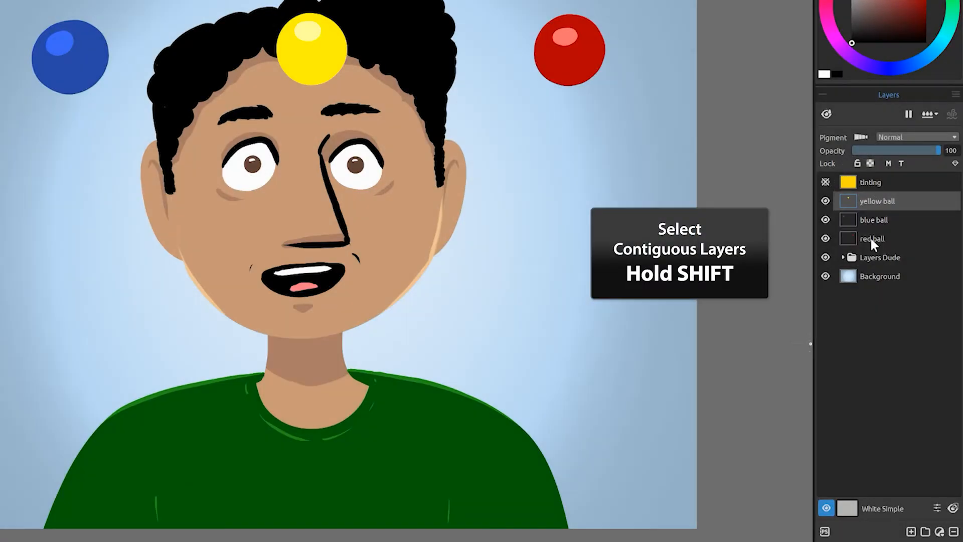
{"action": "left_click", "coordinate": [870, 237], "text": "shift"}
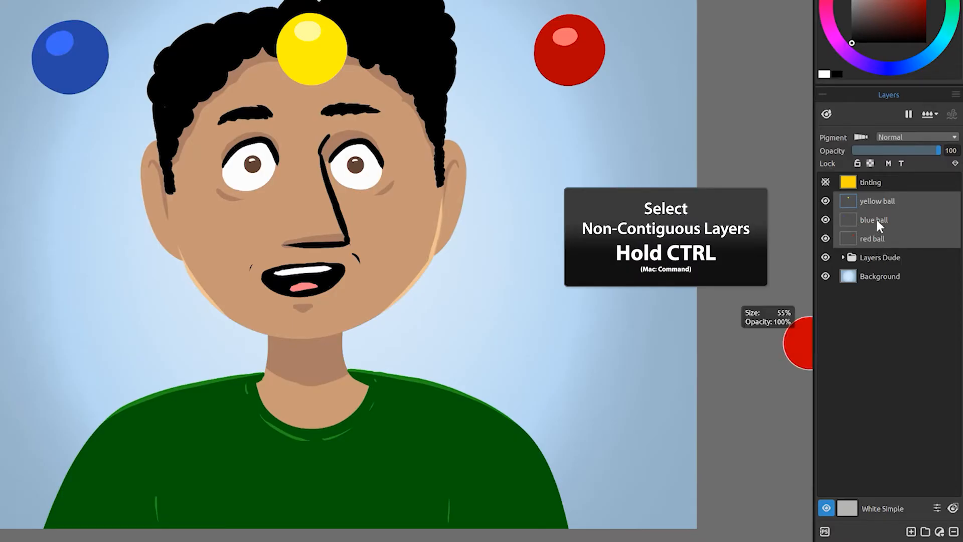
{"action": "left_click", "coordinate": [874, 219], "text": "ctrl"}
{"action": "left_click", "coordinate": [877, 202], "text": "ctrl"}
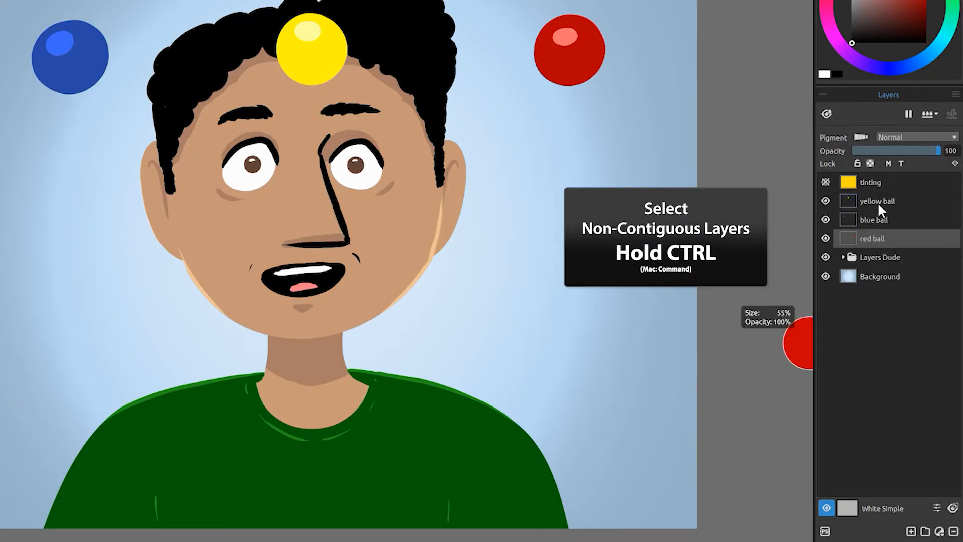
{"action": "left_click", "coordinate": [878, 200], "text": "ctrl"}
{"action": "left_click", "coordinate": [876, 219], "text": "ctrl"}
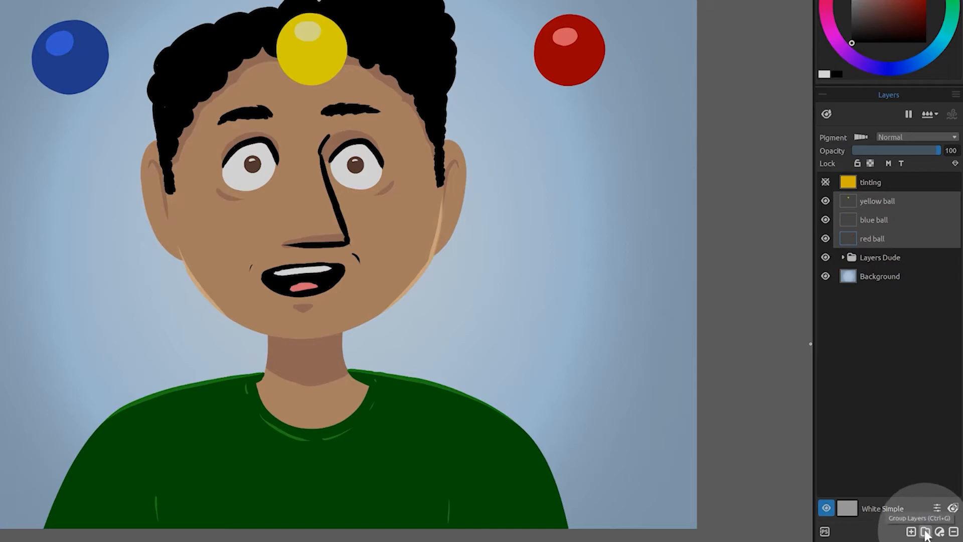
- Group the three selected ball layers and name the group Balls
{"action": "left_click", "coordinate": [925, 531]}
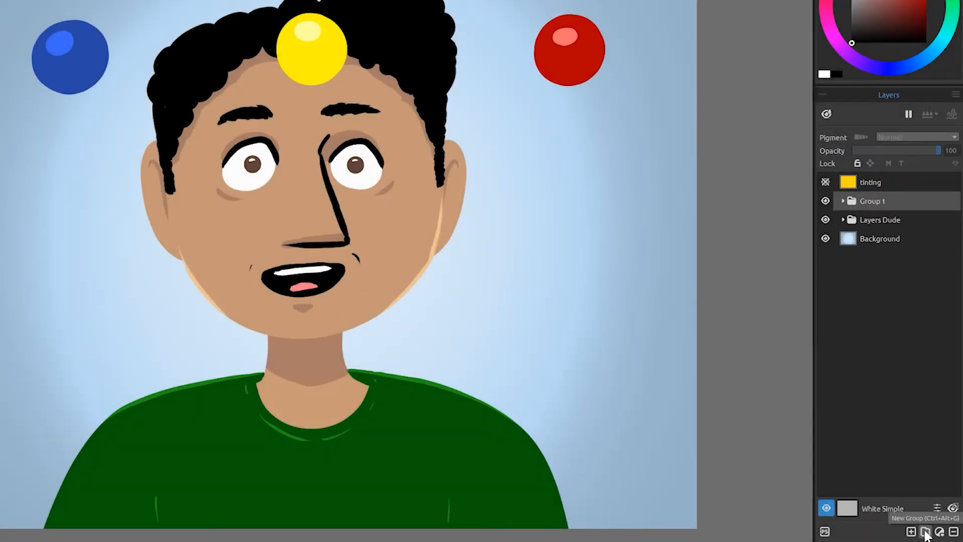
{"action": "double_click", "coordinate": [865, 202]}
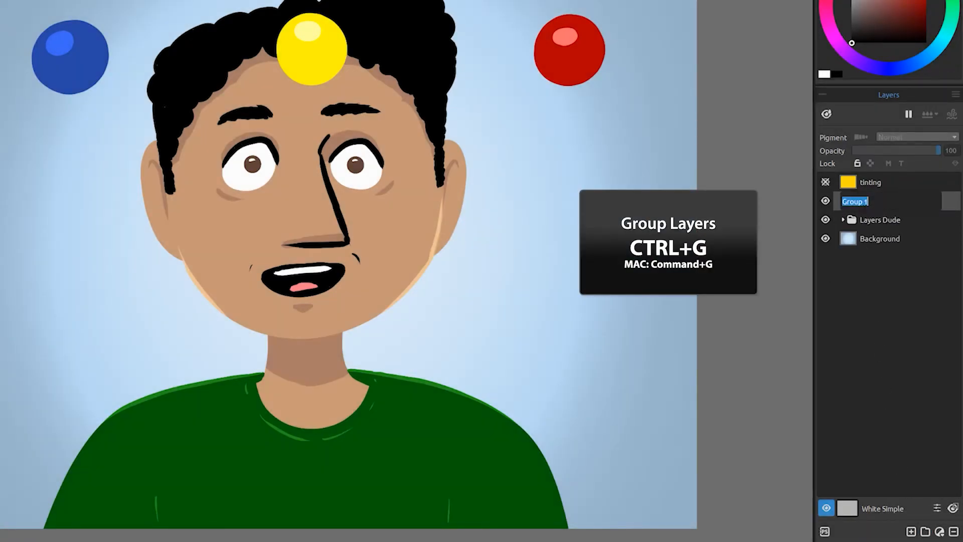
{"action": "type", "text": "Balls"}
{"action": "key", "text": "Return"}
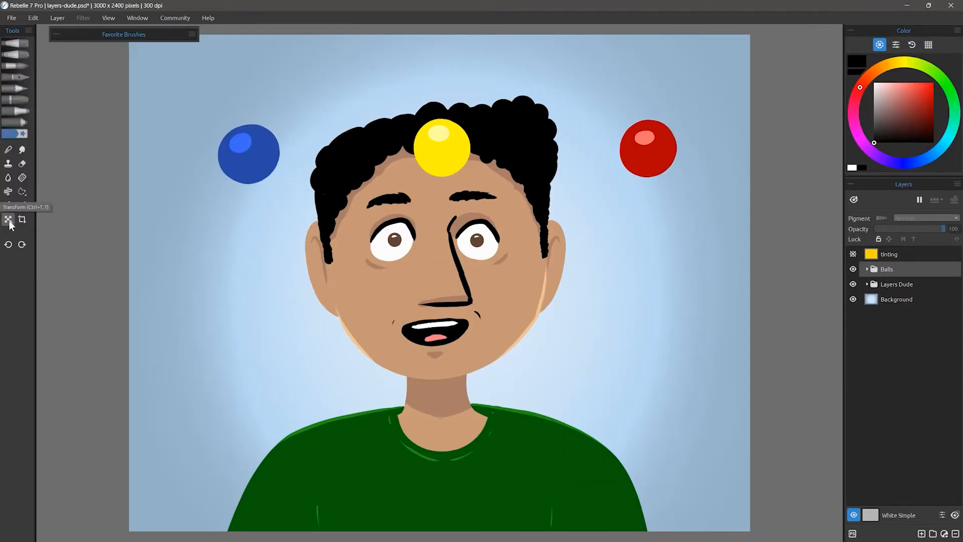
- Place the Balls group beneath the Layers Dude group and move the balls up so the yellow one sits behind the hair
{"action": "left_click", "coordinate": [8, 219]}
{"action": "left_click_drag", "start_coordinate": [245, 178], "coordinate": [400, 190]}
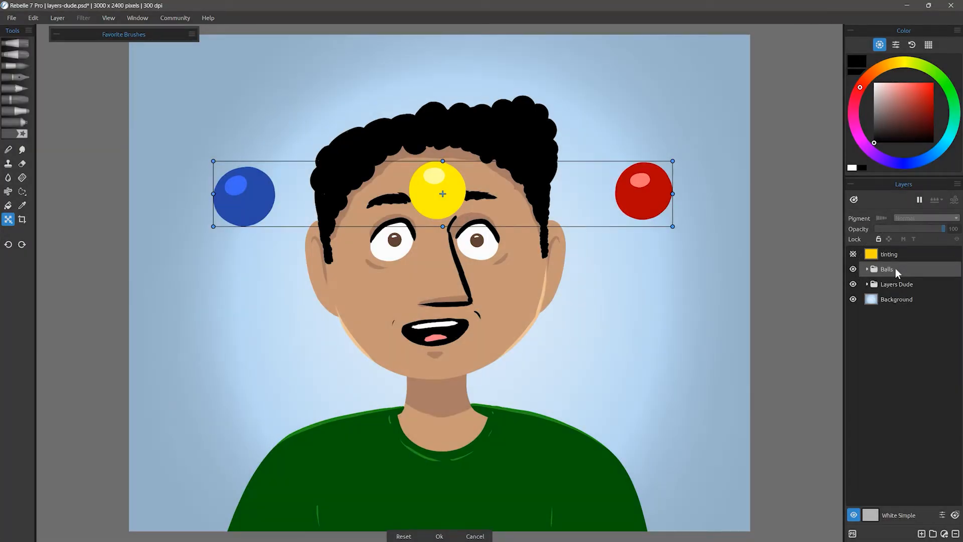
{"action": "left_click_drag", "start_coordinate": [897, 272], "coordinate": [901, 296]}
{"action": "left_click_drag", "start_coordinate": [660, 211], "coordinate": [650, 119]}
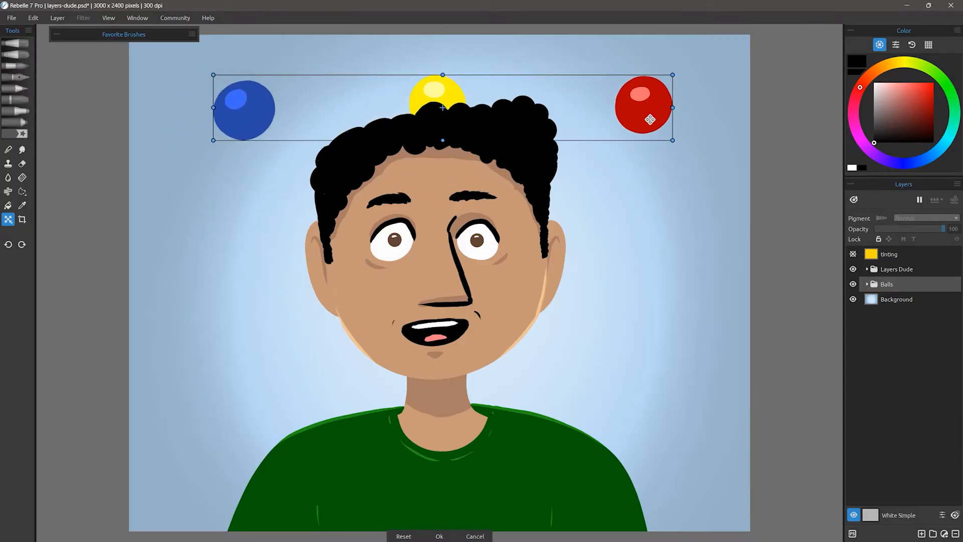
{"action": "key", "text": "Return"}
- Expand the Balls group, and move the yellow ball beside the face and the red ball above the hair near the blue ball
{"action": "left_click", "coordinate": [867, 284]}
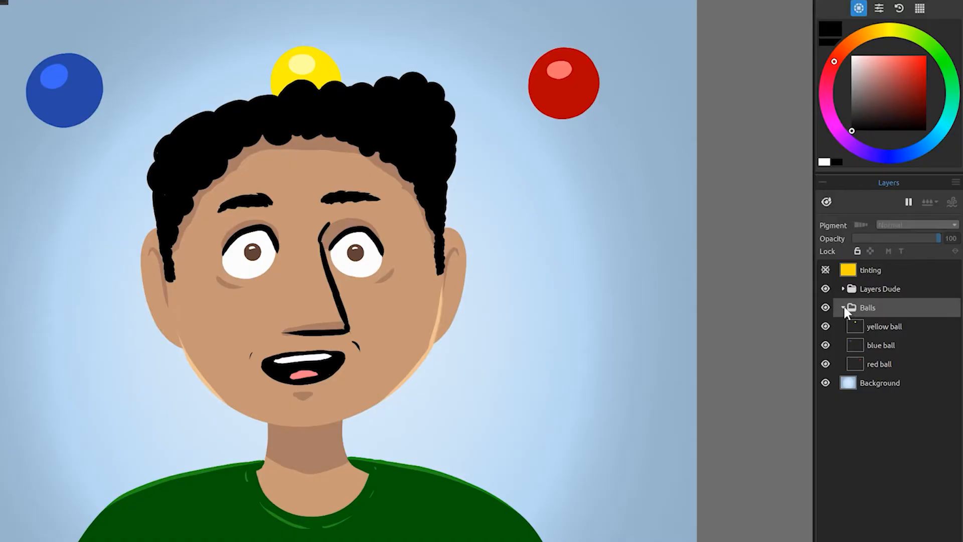
{"action": "left_click", "coordinate": [884, 326]}
{"action": "left_click_drag", "start_coordinate": [314, 68], "coordinate": [532, 181]}
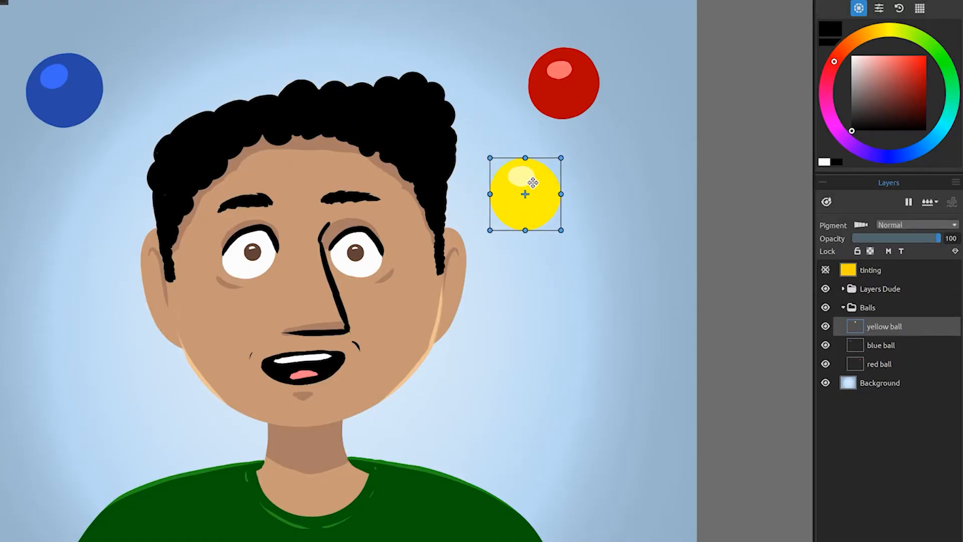
{"action": "left_click", "coordinate": [879, 363]}
{"action": "left_click_drag", "start_coordinate": [565, 93], "coordinate": [189, 71]}
{"action": "key", "text": "Return"}
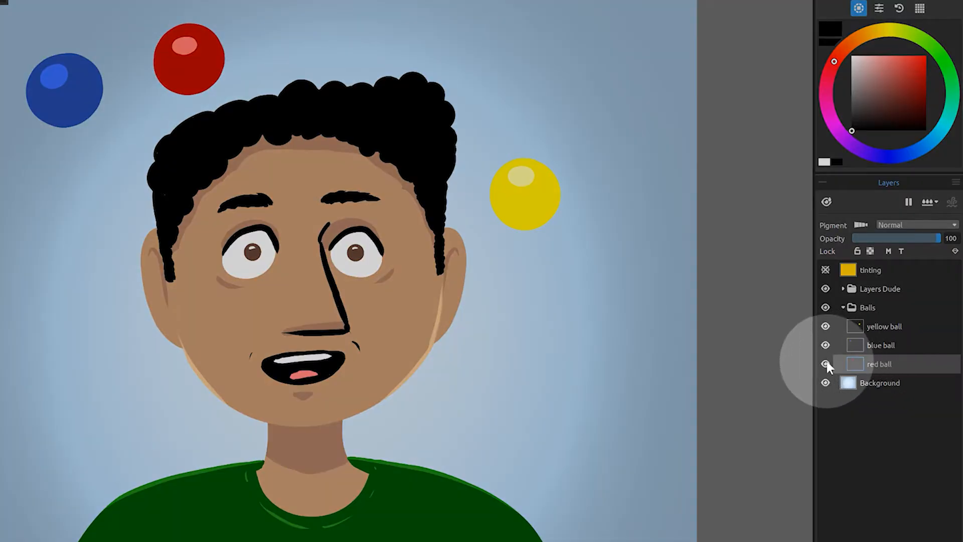
- Toggle the visibility of the red ball, the blue ball and the whole Balls group off and back on
{"action": "left_click", "coordinate": [825, 364]}
{"action": "left_click", "coordinate": [825, 362]}
{"action": "left_click", "coordinate": [825, 345]}
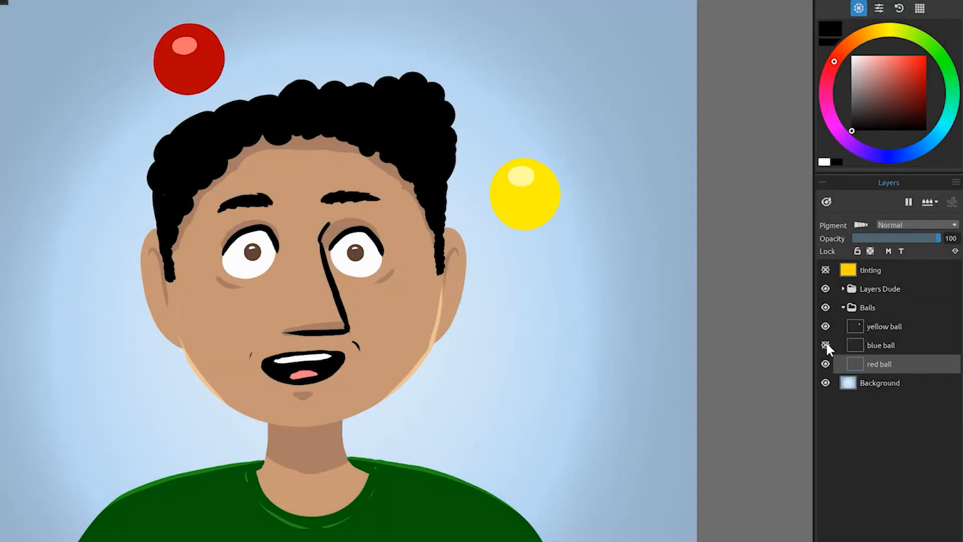
{"action": "left_click", "coordinate": [825, 345]}
{"action": "left_click", "coordinate": [825, 306]}
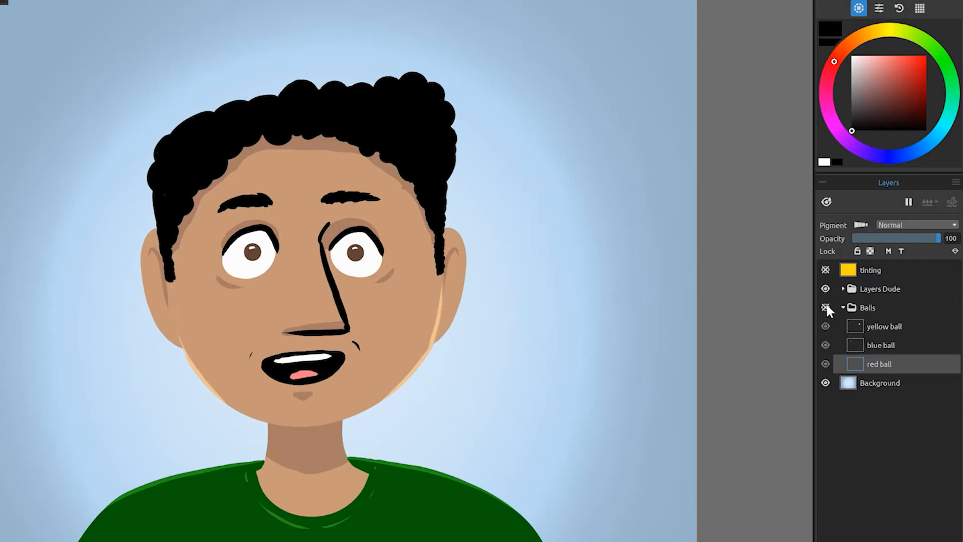
{"action": "left_click", "coordinate": [826, 306]}
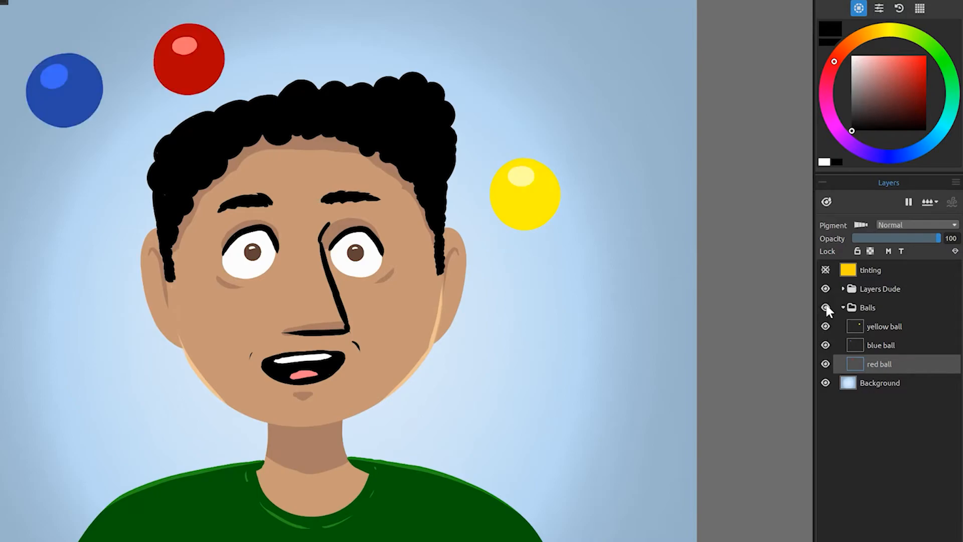
{"action": "left_click", "coordinate": [825, 306]}
{"action": "left_click", "coordinate": [825, 306]}
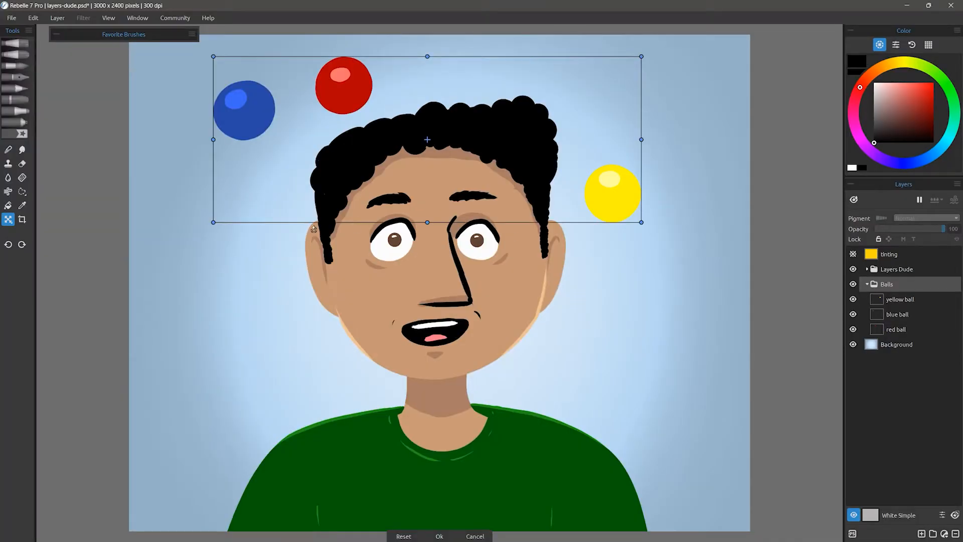
- Scale the Balls group up slightly with Transform and delete the group
{"action": "mouse_move", "coordinate": [212, 222]}
{"action": "left_mouse_down"}
{"action": "mouse_move", "coordinate": [173, 299]}
{"action": "mouse_move", "coordinate": [211, 430]}
{"action": "mouse_move", "coordinate": [189, 109]}
{"action": "mouse_move", "coordinate": [200, 208]}
{"action": "mouse_move", "coordinate": [281, 247]}
{"action": "mouse_move", "coordinate": [436, 150]}
{"action": "mouse_move", "coordinate": [329, 262]}
{"action": "mouse_move", "coordinate": [409, 228]}
{"action": "left_mouse_up"}
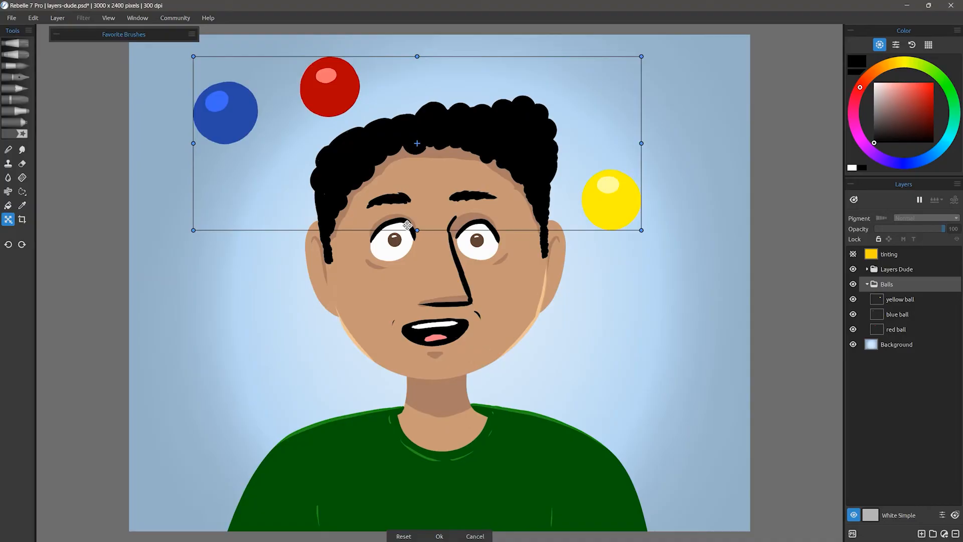
{"action": "key", "text": "Return"}
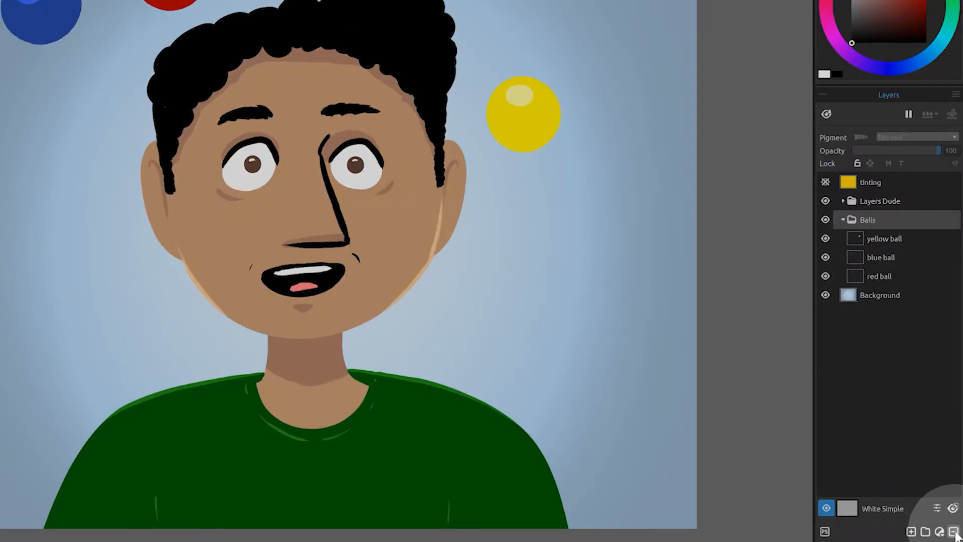
{"action": "left_click", "coordinate": [953, 533]}
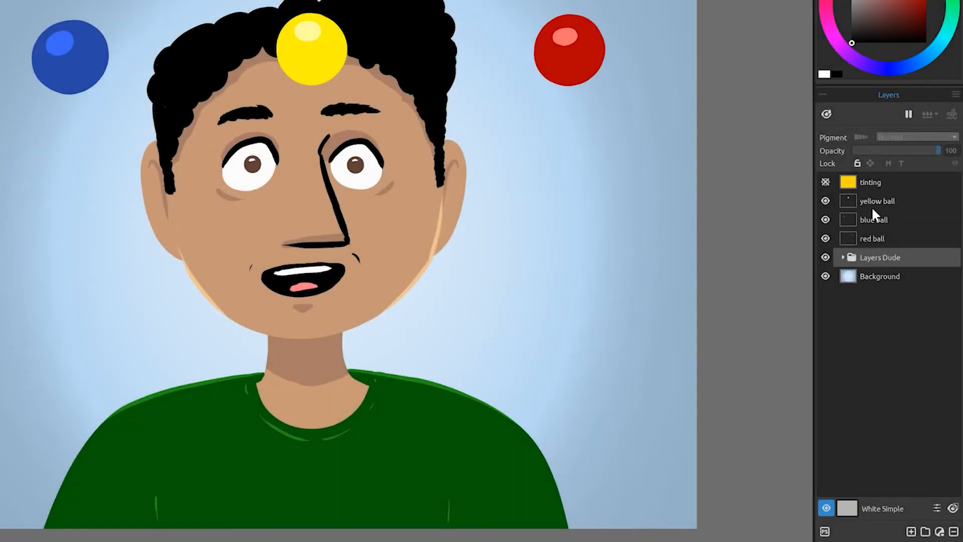
- Group the yellow, blue and red ball layers and name the group Balls
{"action": "left_click", "coordinate": [889, 273]}
{"action": "left_click", "coordinate": [893, 299], "text": "shift"}
{"action": "key", "text": "ctrl+g"}
{"action": "type", "text": "Balls"}
{"action": "key", "text": "Return"}
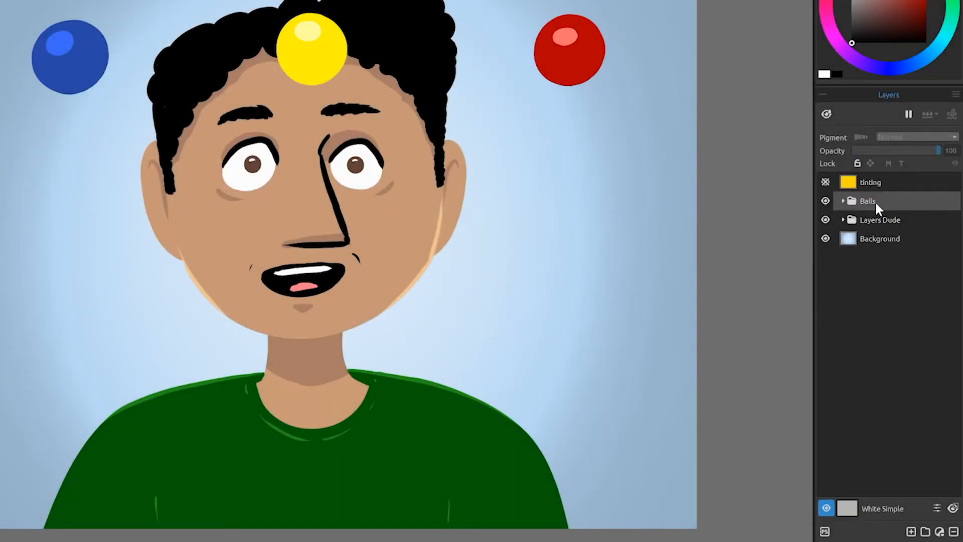
- Group the Balls and Layers Dude groups together and name the parent group Balls+Layers Dude
{"action": "left_click", "coordinate": [877, 218], "text": "shift"}
{"action": "key", "text": "ctrl+g"}
{"action": "double_click", "coordinate": [877, 202]}
{"action": "type", "text": "Balls+Layers Dude"}
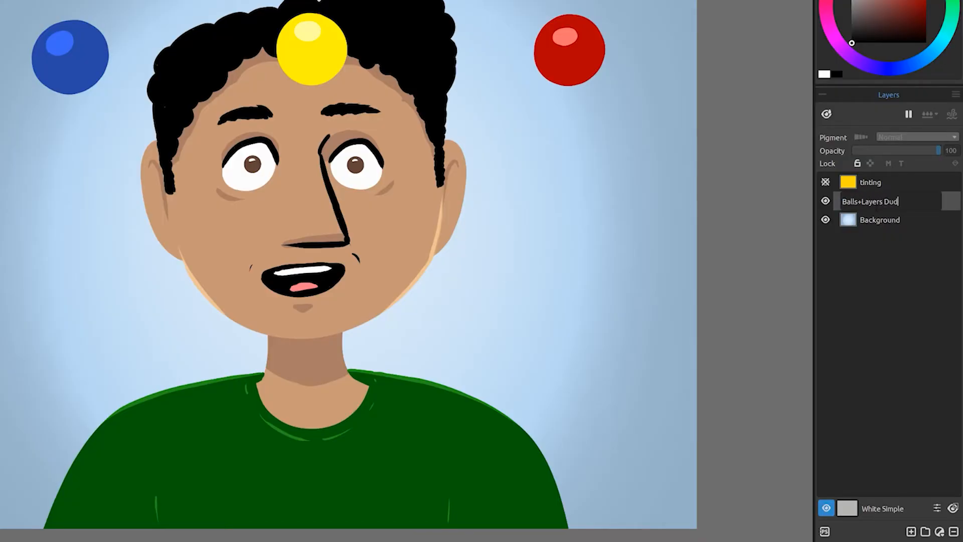
{"action": "key", "text": "Return"}
- Expand the Balls+Layers Dude group and the Balls and Layers Dude groups nested inside it
{"action": "left_click", "coordinate": [845, 202]}
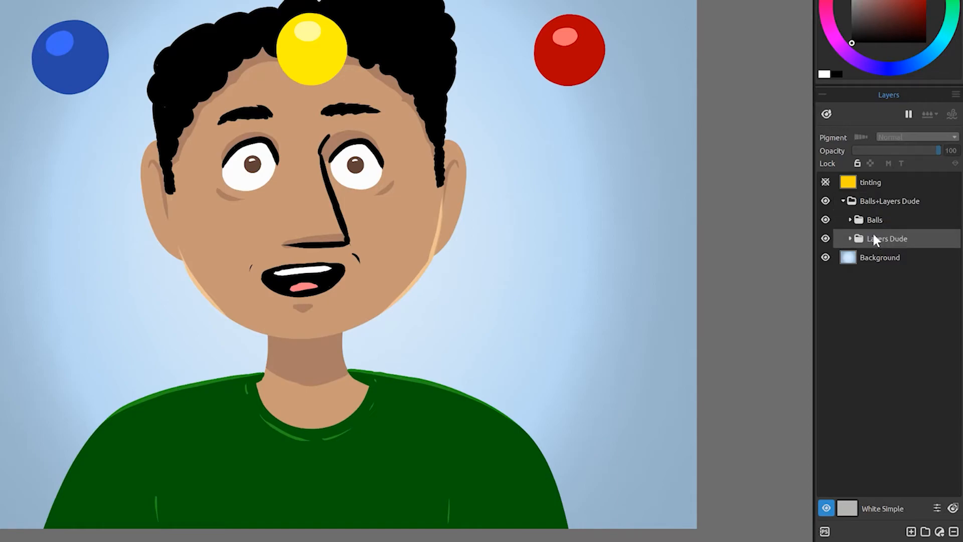
{"action": "left_click", "coordinate": [850, 220]}
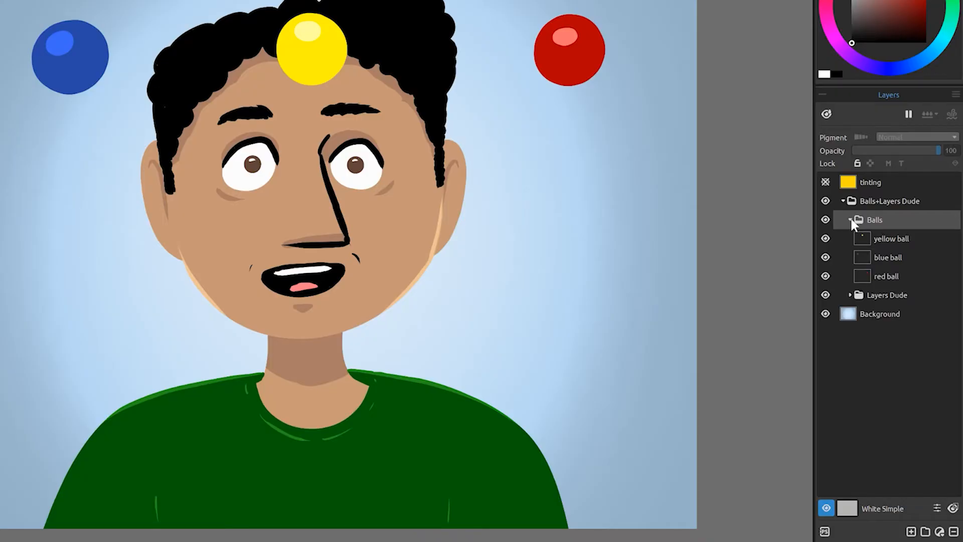
{"action": "left_click", "coordinate": [850, 295]}
{"action": "left_click", "coordinate": [863, 221]}
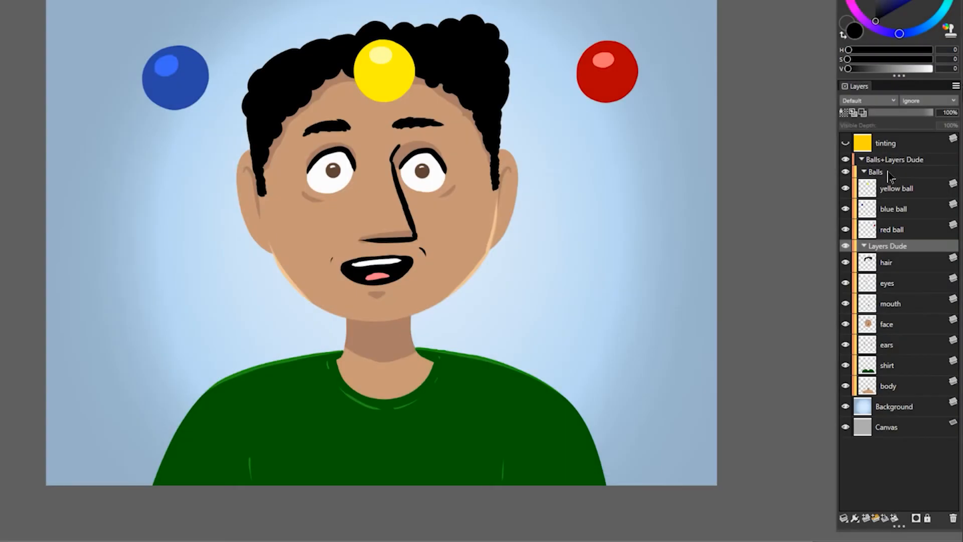
- In Corel Painter, select the Balls group and collapse both the Balls and Layers Dude groups in the layer list
{"action": "left_click", "coordinate": [887, 172]}
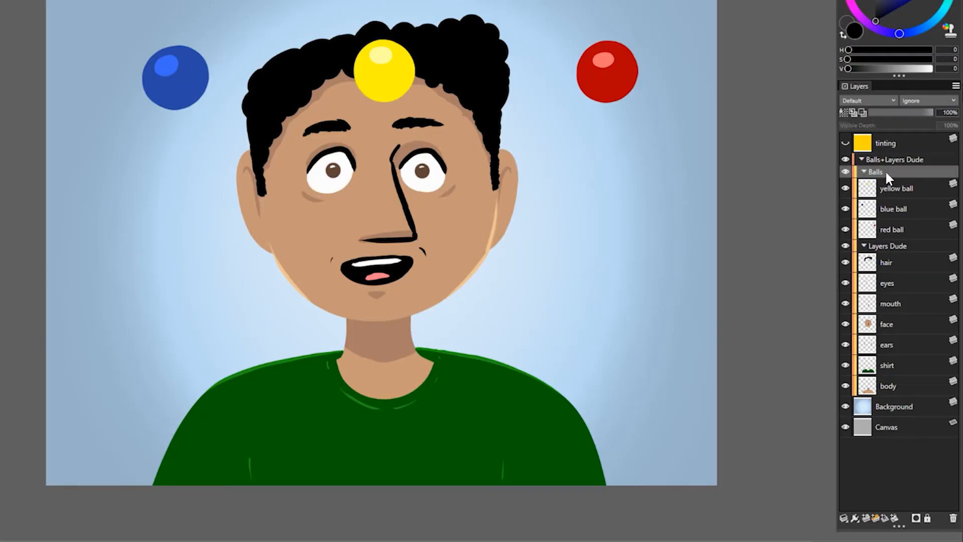
{"action": "left_click", "coordinate": [865, 172]}
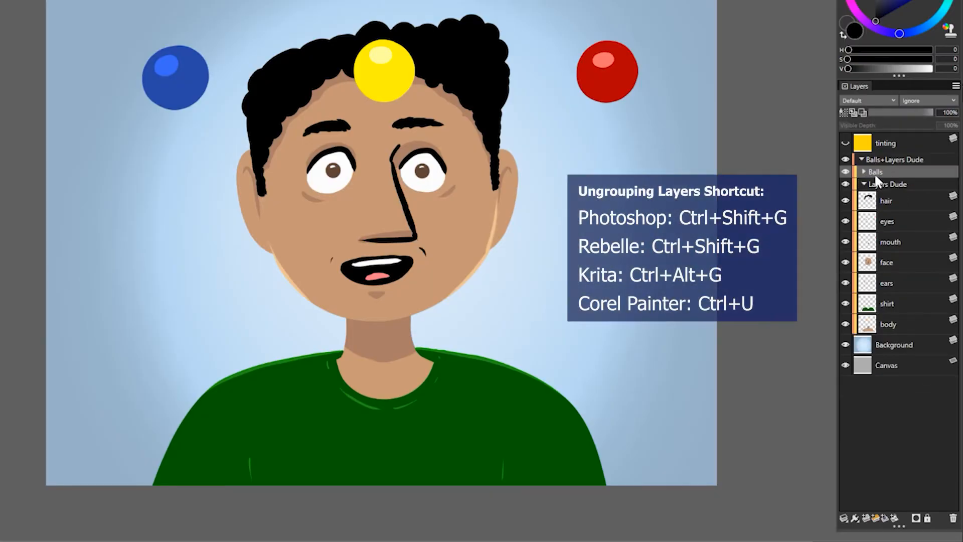
{"action": "left_click", "coordinate": [863, 184]}
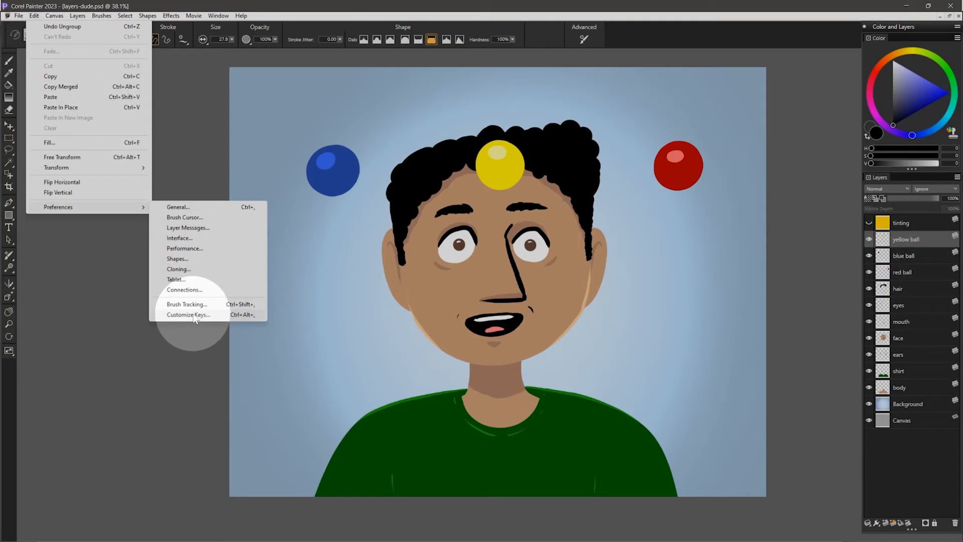
- Open the Customize Keys preferences to look at the keyboard shortcut settings
{"action": "left_click", "coordinate": [195, 316]}
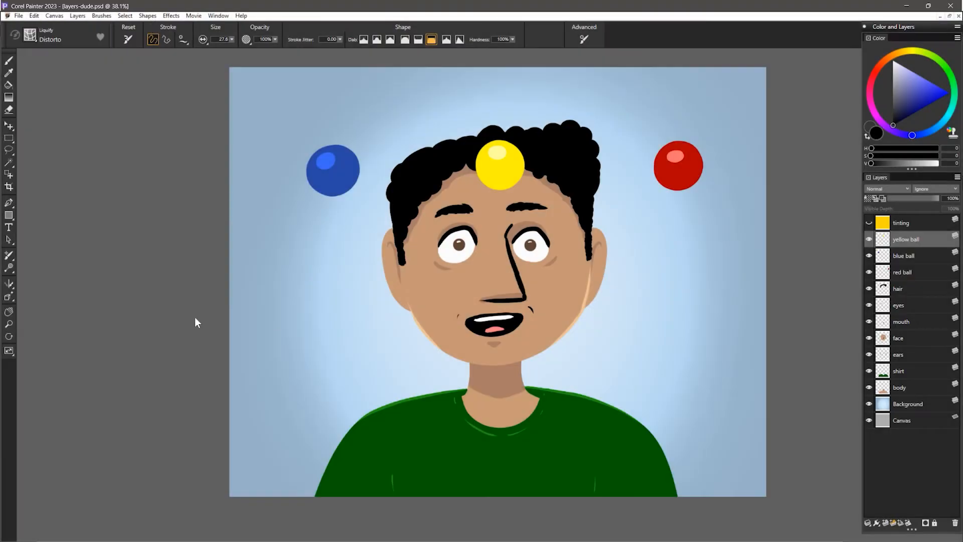
{"action": "left_click", "coordinate": [289, 246]}
{"action": "left_click", "coordinate": [474, 320]}
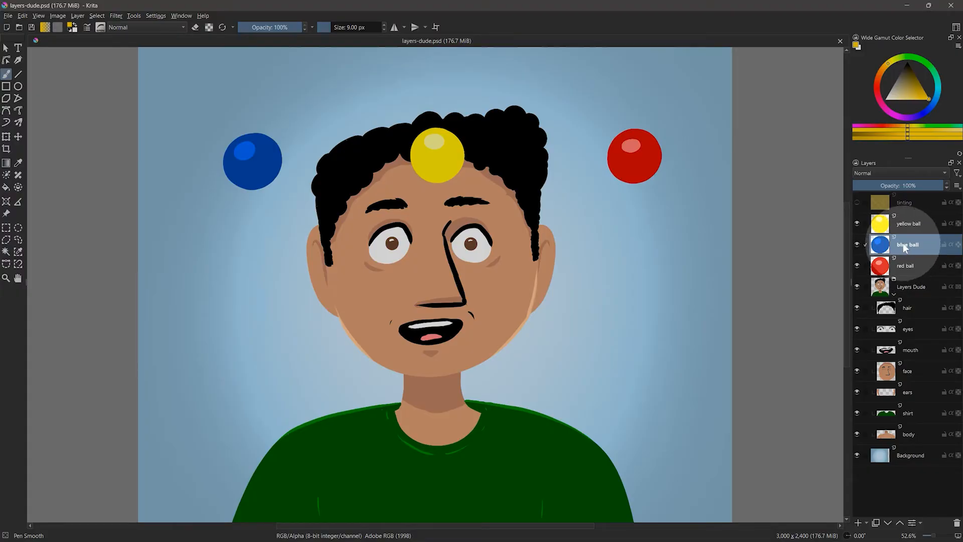
- In Krita, duplicate the blue ball layer and move the copied ball directly below the original on the canvas
{"action": "left_click", "coordinate": [876, 523]}
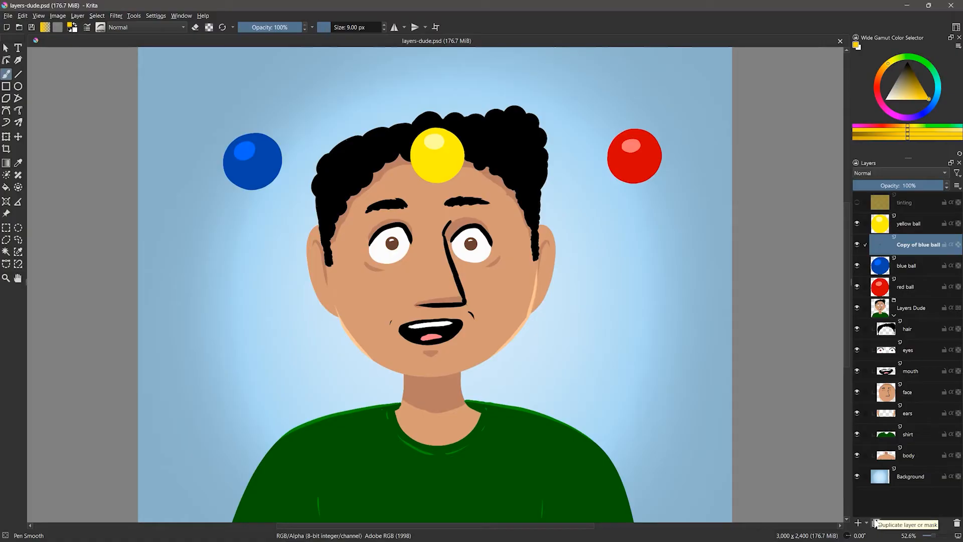
{"action": "left_click", "coordinate": [78, 17]}
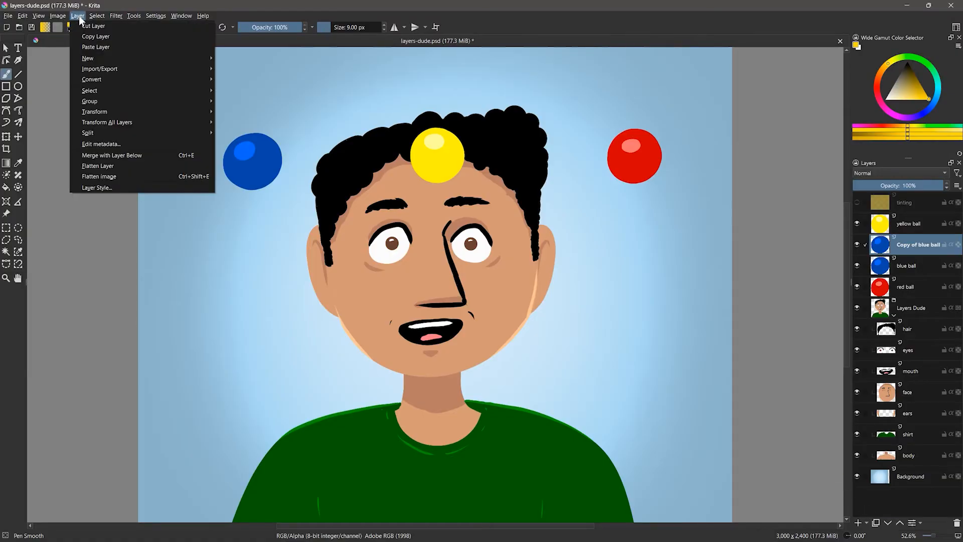
{"action": "mouse_move", "coordinate": [119, 59]}
{"action": "left_click", "coordinate": [909, 263]}
{"action": "left_click", "coordinate": [906, 247]}
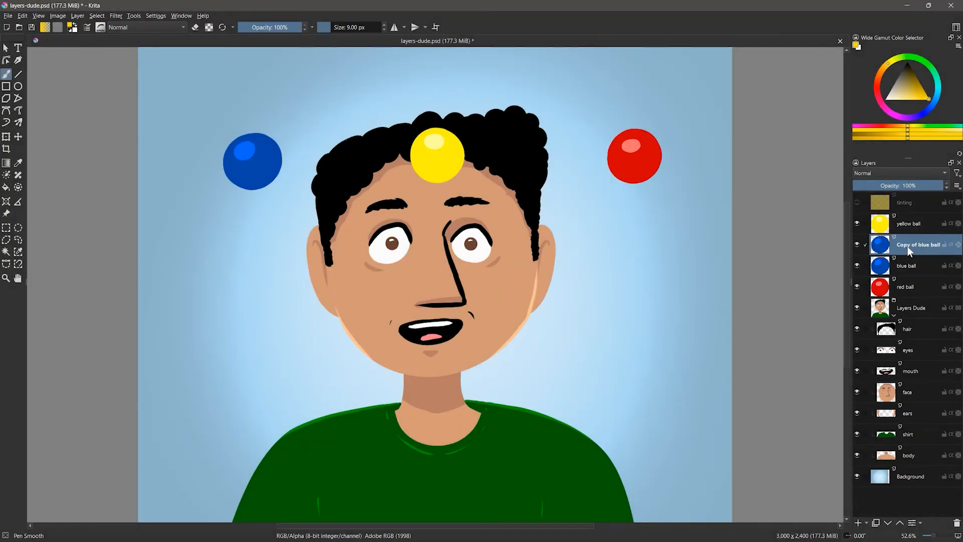
{"action": "key", "text": "ctrl+t"}
{"action": "left_click_drag", "start_coordinate": [263, 176], "coordinate": [264, 260]}
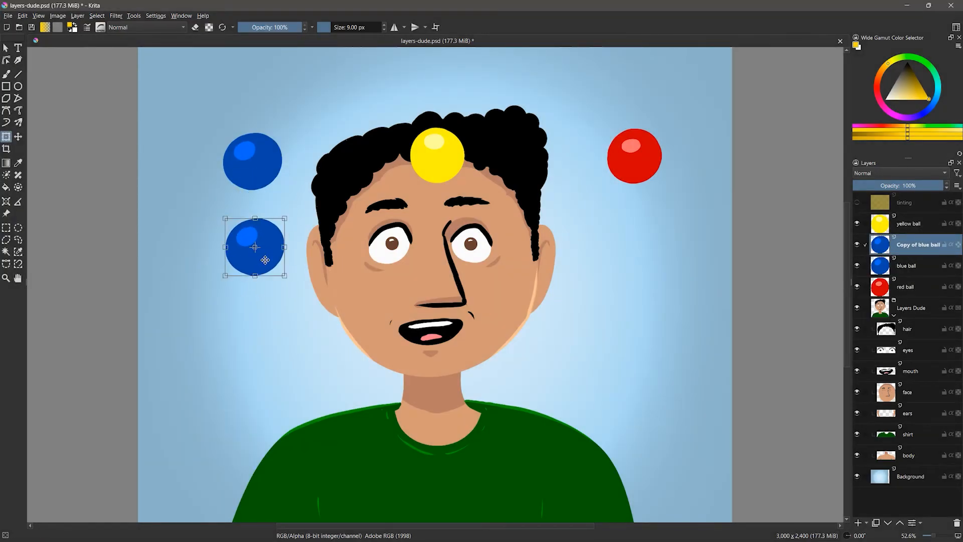
- Select the entire red ball layer, then copy and paste it as a second red ball layer
{"action": "left_click", "coordinate": [906, 287]}
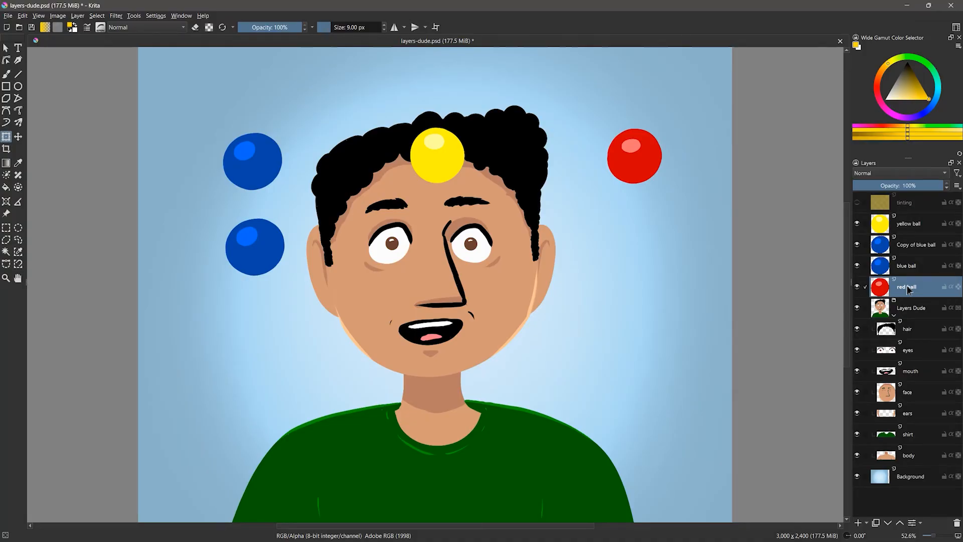
{"action": "left_click", "coordinate": [97, 16]}
{"action": "left_click", "coordinate": [107, 27]}
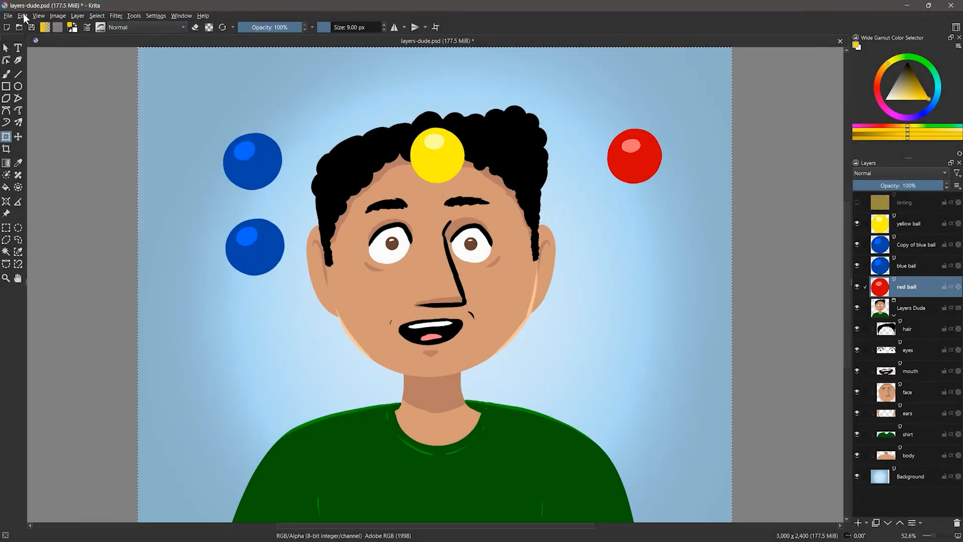
{"action": "left_click", "coordinate": [23, 16]}
{"action": "left_click", "coordinate": [37, 56]}
{"action": "left_click", "coordinate": [23, 16]}
{"action": "left_click", "coordinate": [44, 110]}
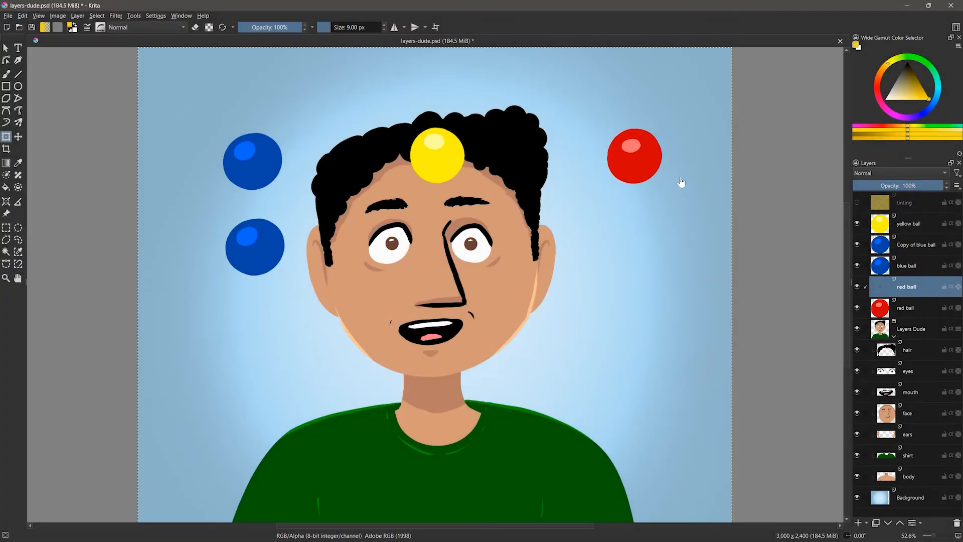
- Shrink the ball on the lower red ball layer and place it to the right of the other red ball
{"action": "left_click", "coordinate": [907, 308]}
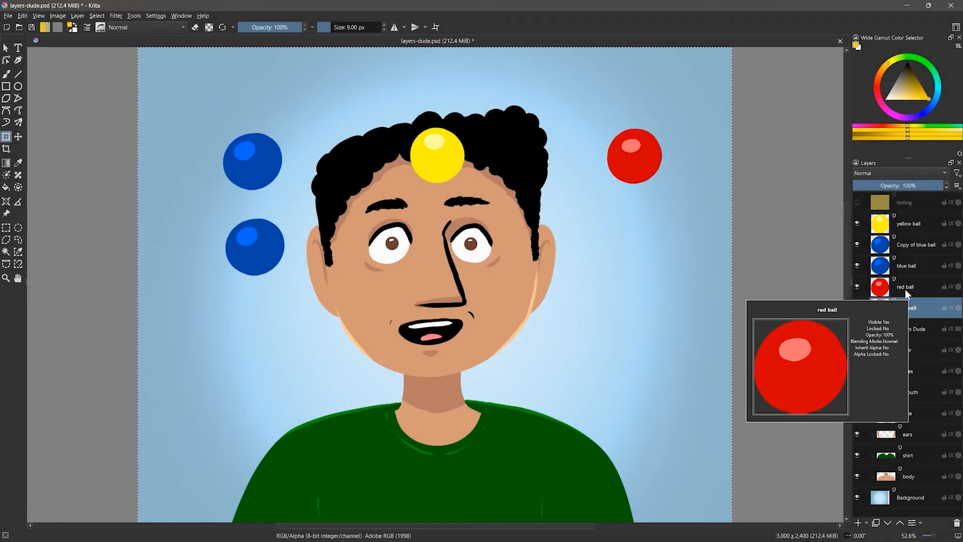
{"action": "left_click", "coordinate": [545, 167]}
{"action": "left_click_drag", "start_coordinate": [607, 183], "coordinate": [686, 149]}
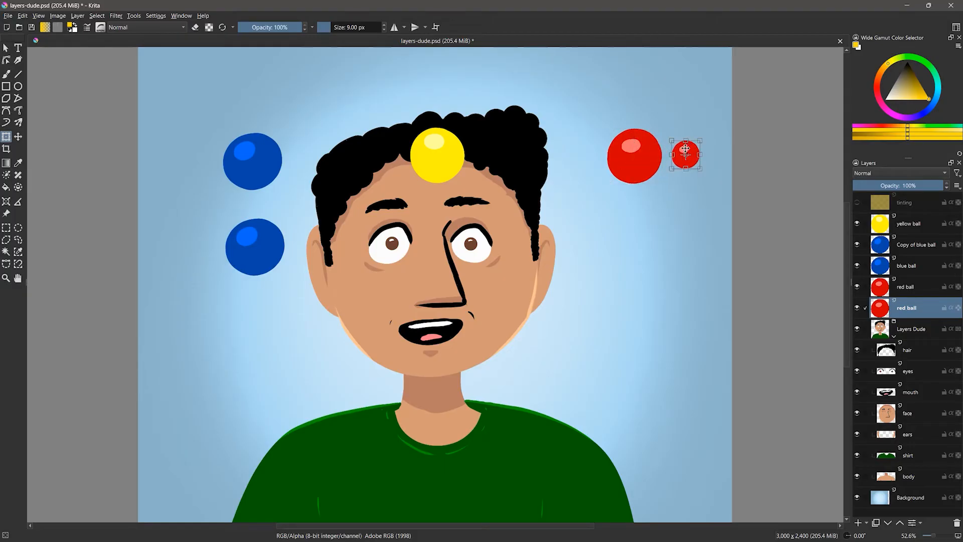
- Enlarge the copied blue ball and position it below the original blue ball
{"action": "left_click", "coordinate": [886, 244]}
{"action": "left_click", "coordinate": [273, 162]}
{"action": "left_click_drag", "start_coordinate": [284, 218], "coordinate": [315, 190]}
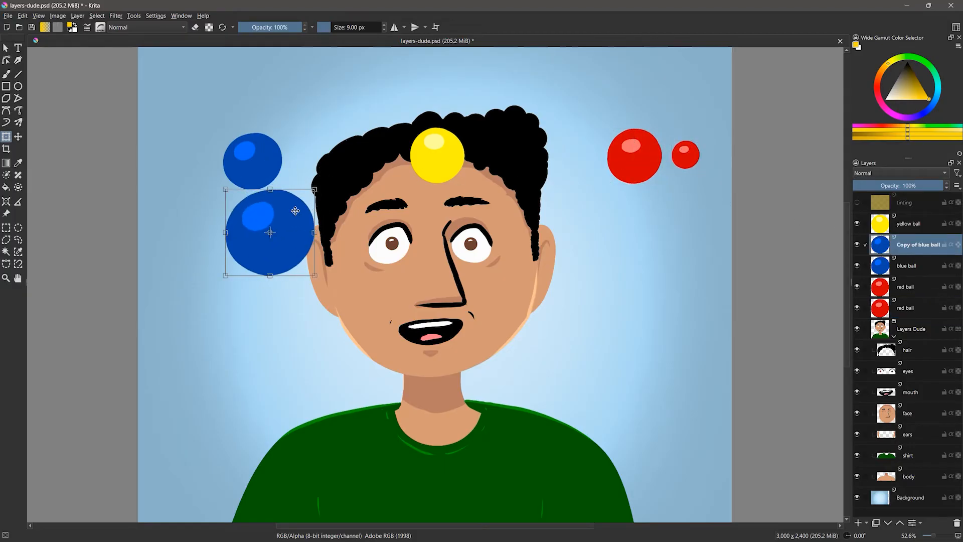
{"action": "left_click_drag", "start_coordinate": [302, 233], "coordinate": [270, 254]}
{"action": "key", "text": "Return"}
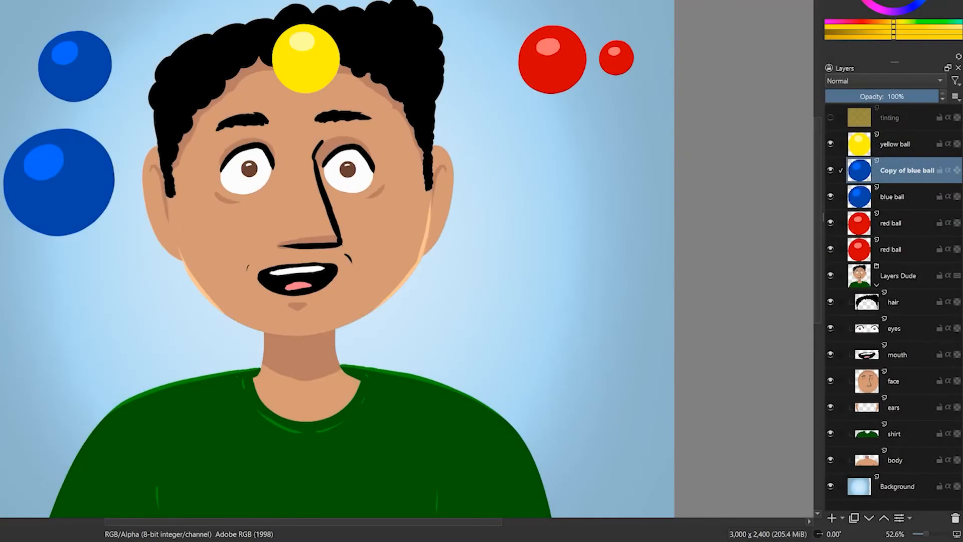
- Group all the ball layers, name the group Balls, and collapse it
{"action": "left_click", "coordinate": [906, 226]}
{"action": "left_click", "coordinate": [893, 249], "text": "shift"}
{"action": "key", "text": "ctrl+g"}
{"action": "double_click", "coordinate": [892, 147]}
{"action": "type", "text": "Balls"}
{"action": "key", "text": "Return"}
{"action": "left_click", "coordinate": [875, 153]}
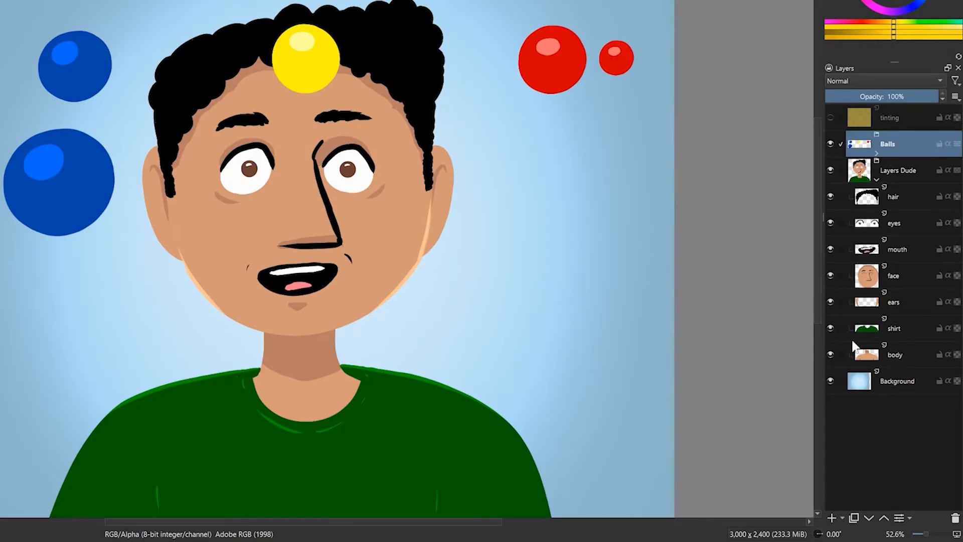
- Duplicate the Balls group, then duplicate the resulting groups together twice until there are seven copies
{"action": "right_click", "coordinate": [895, 141]}
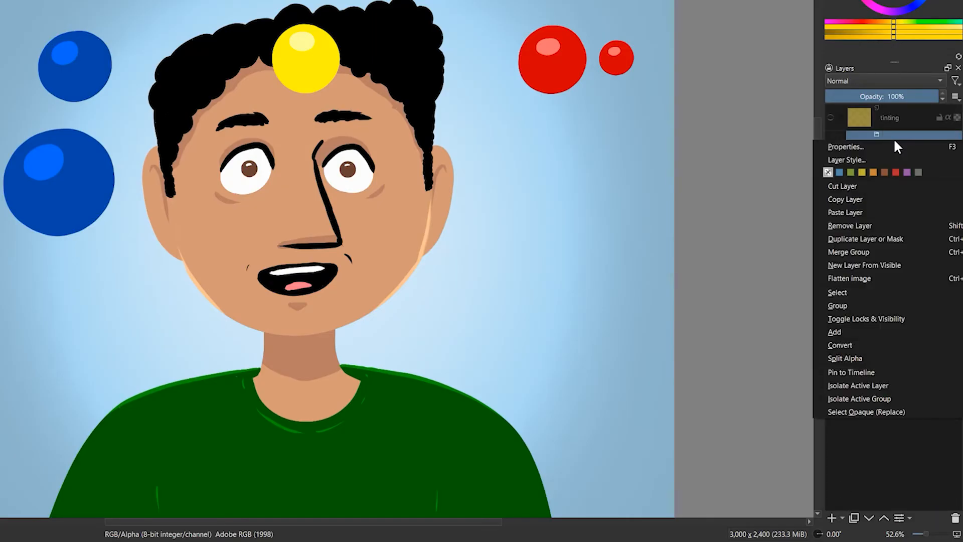
{"action": "left_click", "coordinate": [858, 234]}
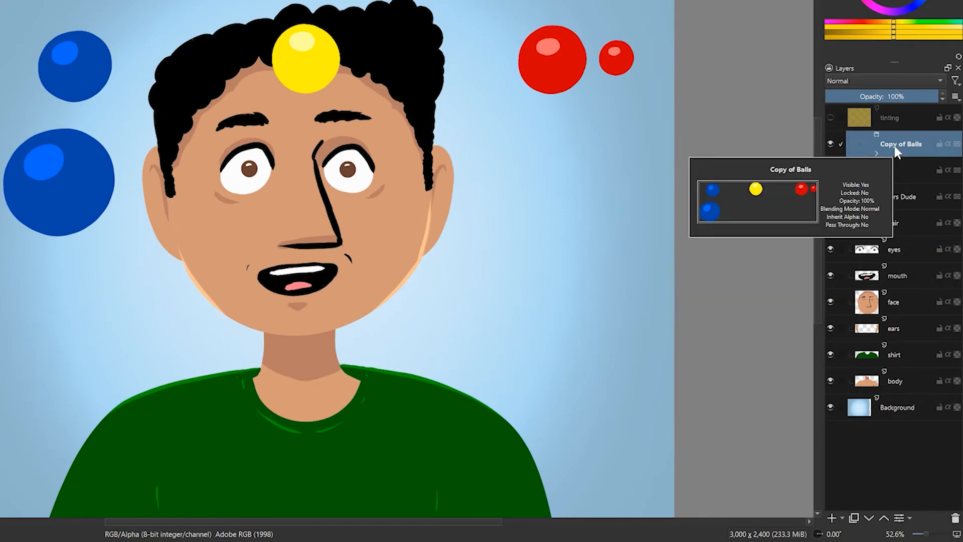
{"action": "left_click", "coordinate": [904, 173], "text": "ctrl"}
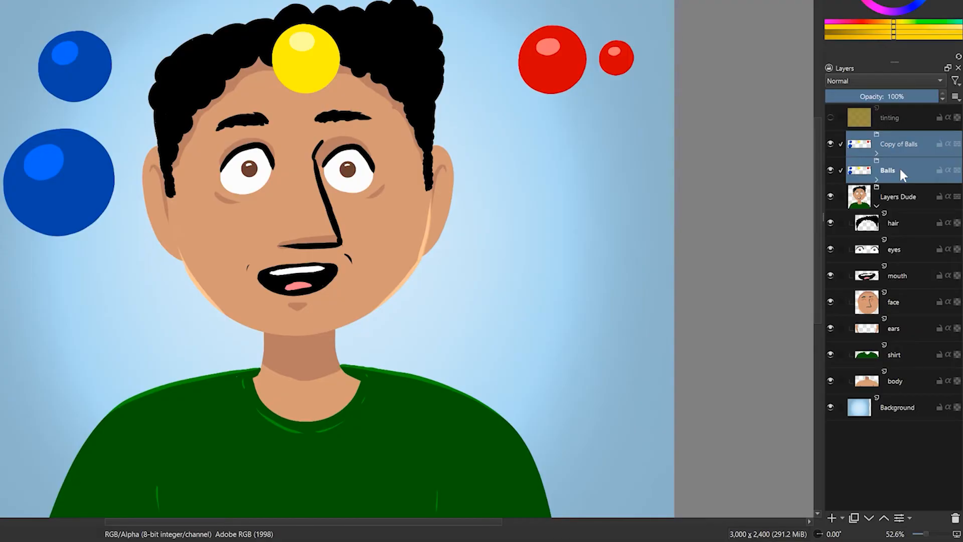
{"action": "key", "text": "ctrl+j"}
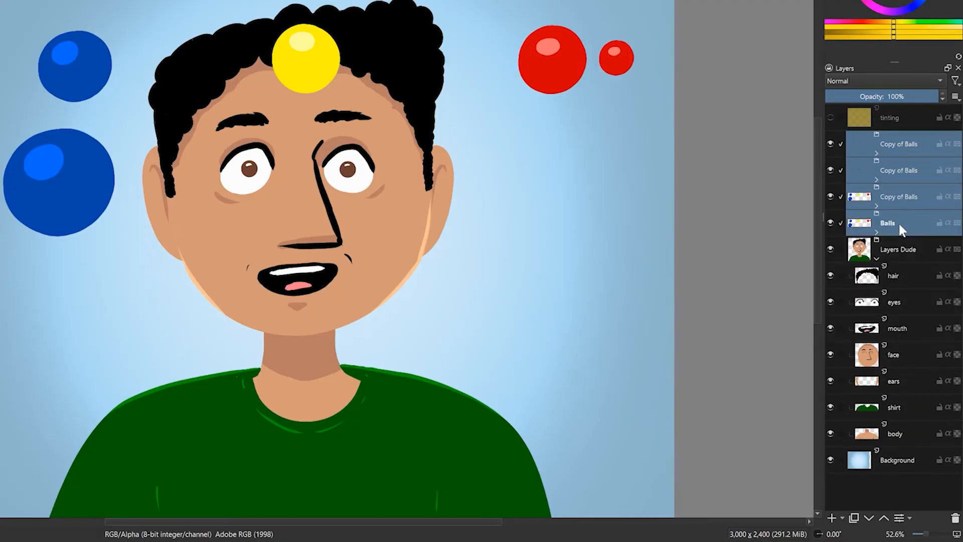
{"action": "right_click", "coordinate": [896, 221]}
{"action": "left_click", "coordinate": [868, 327]}
- Transform the copied Balls groups one by one, moving them to different places so the balls scatter across the canvas
{"action": "left_click", "coordinate": [897, 145]}
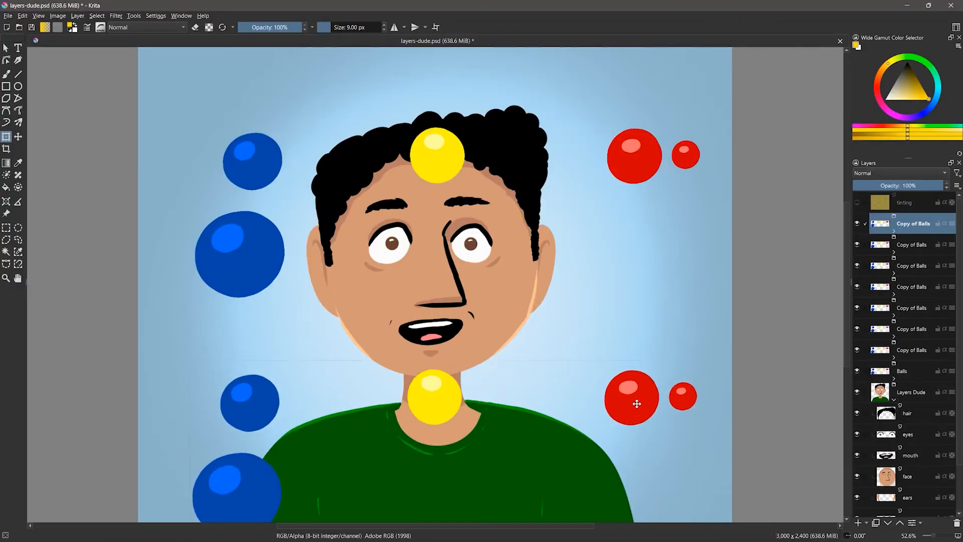
{"action": "left_click", "coordinate": [911, 245]}
{"action": "left_click_drag", "start_coordinate": [639, 180], "coordinate": [719, 291]}
{"action": "left_click", "coordinate": [912, 266]}
{"action": "left_click_drag", "start_coordinate": [628, 164], "coordinate": [615, 244]}
{"action": "left_click", "coordinate": [912, 287]}
{"action": "left_click", "coordinate": [911, 308]}
{"action": "left_click", "coordinate": [912, 329]}
{"action": "left_click", "coordinate": [911, 350]}
{"action": "left_click_drag", "start_coordinate": [632, 207], "coordinate": [649, 96]}
- Expand the original Balls group, enlarge and reposition its large red ball, and shrink its yellow ball
{"action": "left_click", "coordinate": [912, 371]}
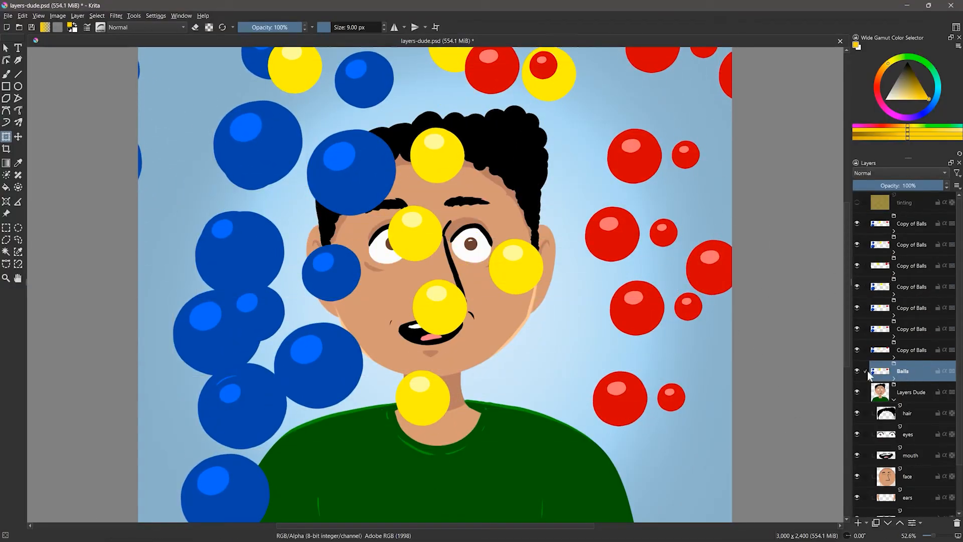
{"action": "left_click", "coordinate": [894, 379]}
{"action": "left_click", "coordinate": [912, 456]}
{"action": "left_click_drag", "start_coordinate": [633, 156], "coordinate": [571, 160]}
{"action": "left_click_drag", "start_coordinate": [545, 131], "coordinate": [520, 115]}
{"action": "left_click_drag", "start_coordinate": [599, 188], "coordinate": [609, 204]}
{"action": "left_click", "coordinate": [916, 393]}
{"action": "left_click_drag", "start_coordinate": [410, 127], "coordinate": [423, 131]}
{"action": "left_click_drag", "start_coordinate": [465, 183], "coordinate": [455, 163]}
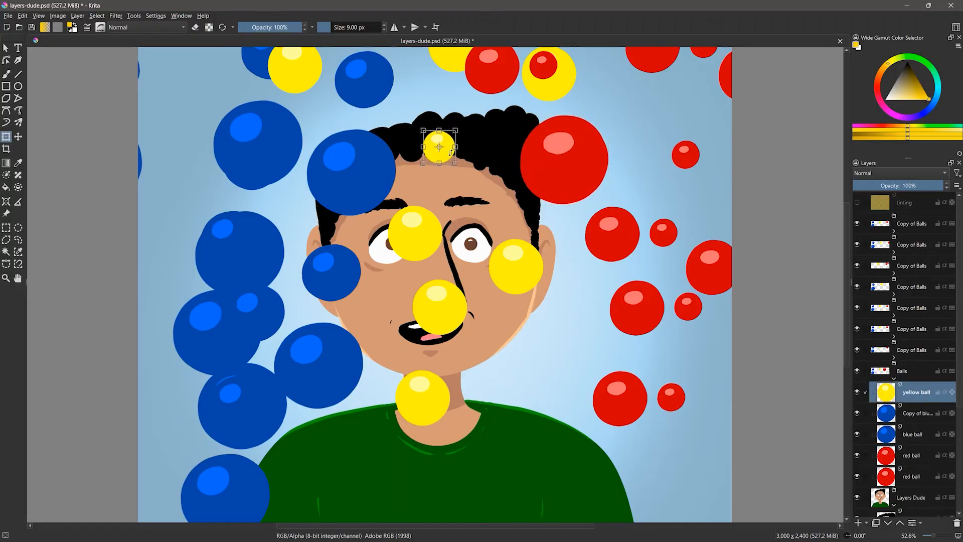
- Rearrange individual balls and copied Balls groups further across the canvas, undoing the last adjustment
{"action": "left_click", "coordinate": [913, 329]}
{"action": "left_click_drag", "start_coordinate": [682, 375], "coordinate": [678, 387]}
{"action": "left_click_drag", "start_coordinate": [681, 218], "coordinate": [615, 228]}
{"action": "left_click", "coordinate": [912, 245]}
{"action": "left_click_drag", "start_coordinate": [274, 409], "coordinate": [459, 346]}
{"action": "left_click_drag", "start_coordinate": [501, 319], "coordinate": [141, 429]}
{"action": "key", "text": "t"}
{"action": "left_click_drag", "start_coordinate": [227, 275], "coordinate": [256, 261]}
{"action": "key", "text": "ctrl+z"}
- Select all the Balls groups and merge them into a single layer named Balls Merged
{"action": "left_click", "coordinate": [912, 224]}
{"action": "left_click", "coordinate": [910, 372], "text": "shift"}
{"action": "key", "text": "ctrl+e"}
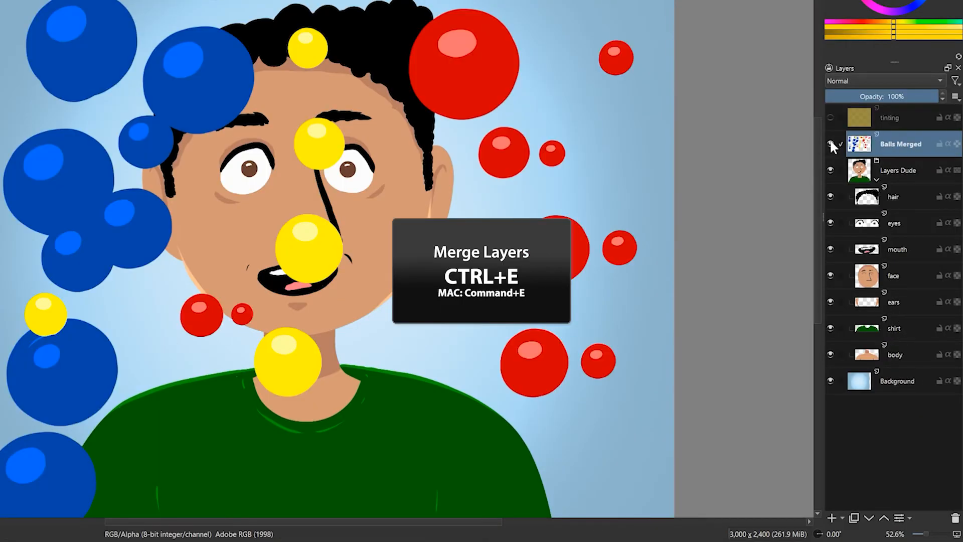
{"action": "mouse_move", "coordinate": [829, 139]}
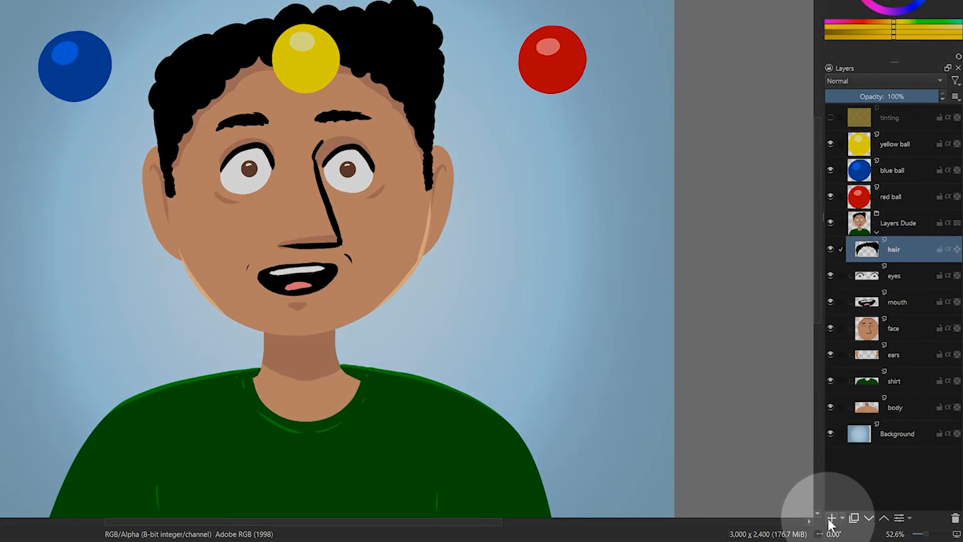
- Add a new layer above hair in the Layers Dude group and name it frames
{"action": "left_click", "coordinate": [831, 518]}
{"action": "double_click", "coordinate": [898, 247]}
{"action": "type", "text": "frames"}
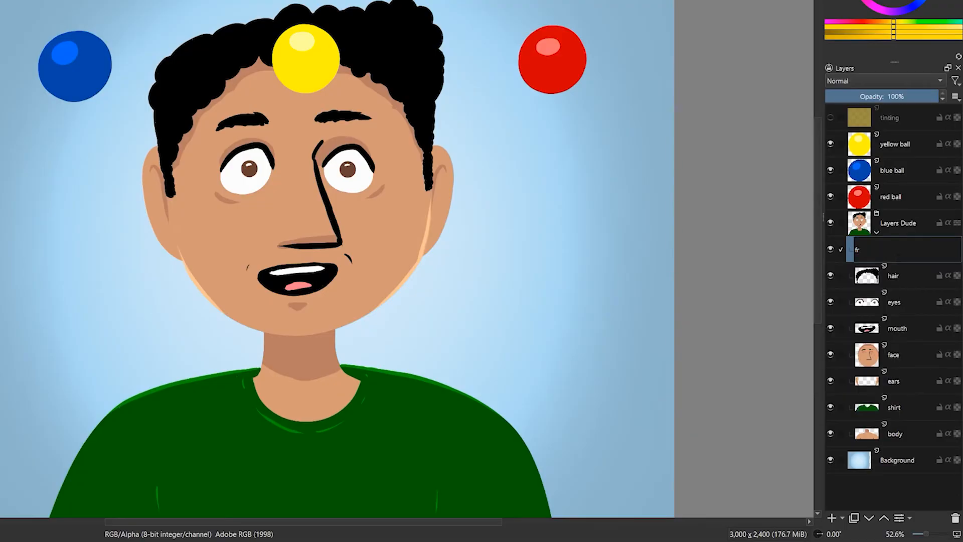
{"action": "key", "text": "Return"}
- Add another layer named lenses in the Layers Dude group and place the frames layer above it
{"action": "left_click", "coordinate": [831, 517]}
{"action": "double_click", "coordinate": [898, 249]}
{"action": "type", "text": "lenses"}
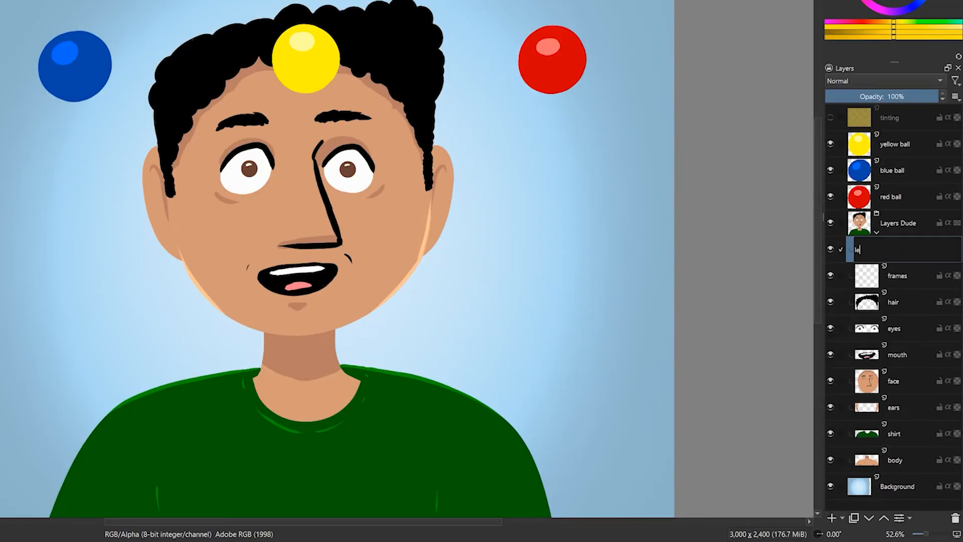
{"action": "key", "text": "Return"}
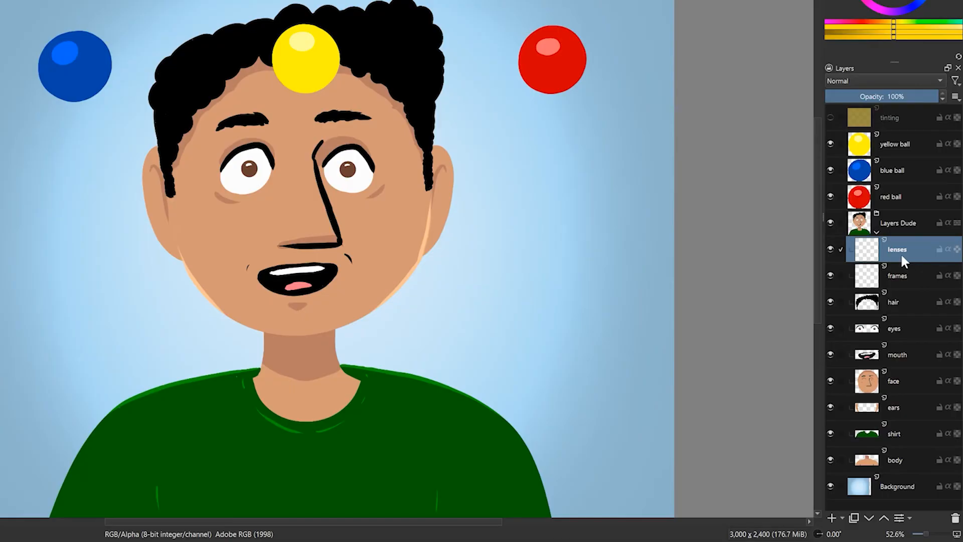
{"action": "left_click_drag", "start_coordinate": [901, 268], "coordinate": [902, 239]}
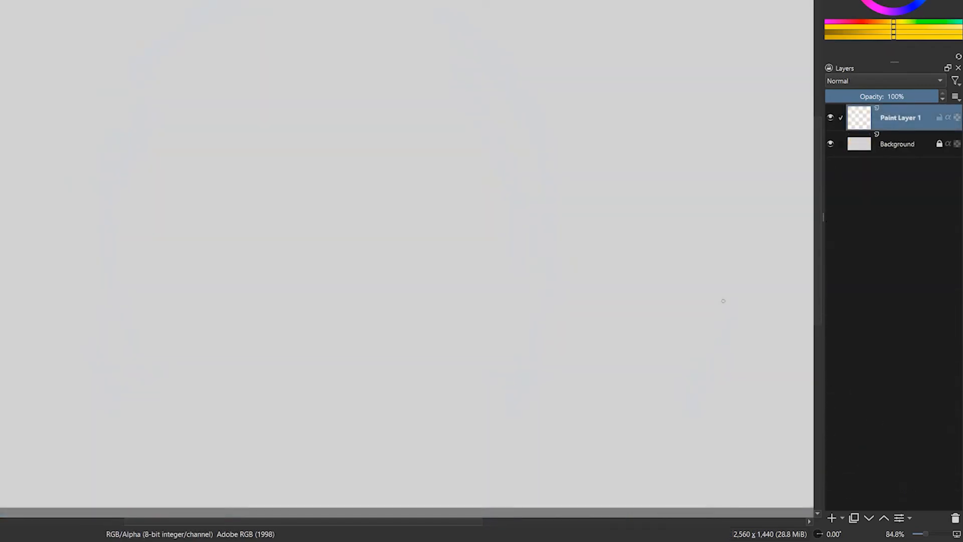
- In the blank document, create layers named sky, clouds, mountains and grass from back to front
{"action": "double_click", "coordinate": [895, 127]}
{"action": "type", "text": "sky"}
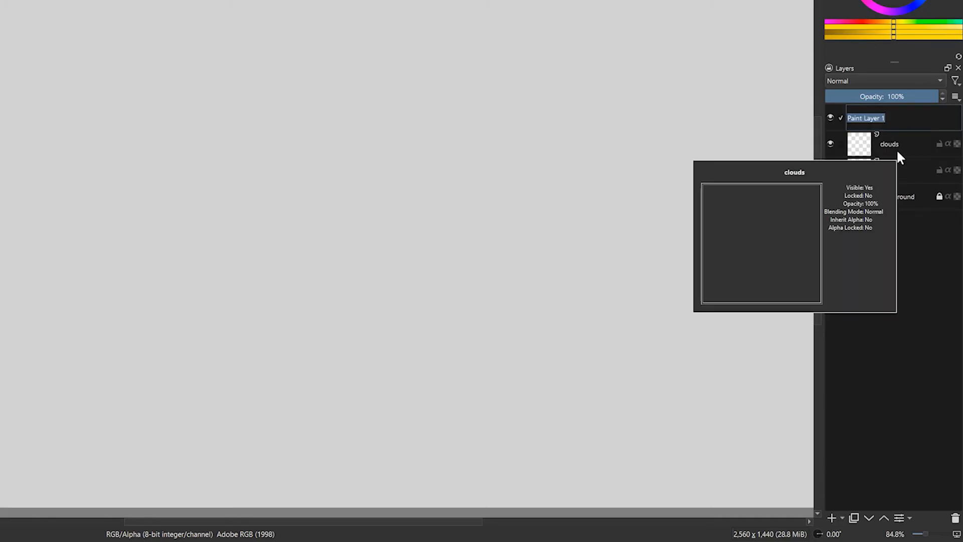
{"action": "type", "text": "gras"}
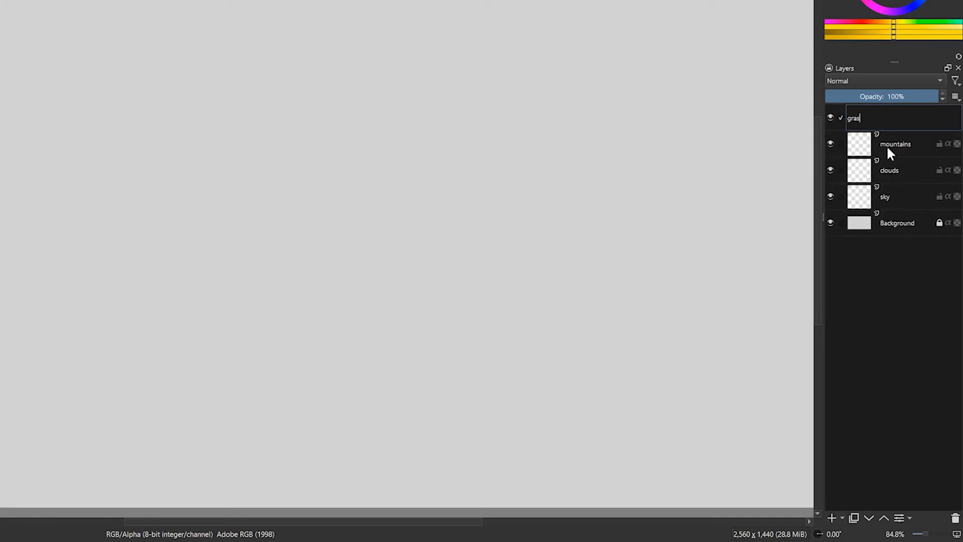
{"action": "type", "text": "s"}
{"action": "key", "text": "Return"}
{"action": "key", "text": "Insert"}
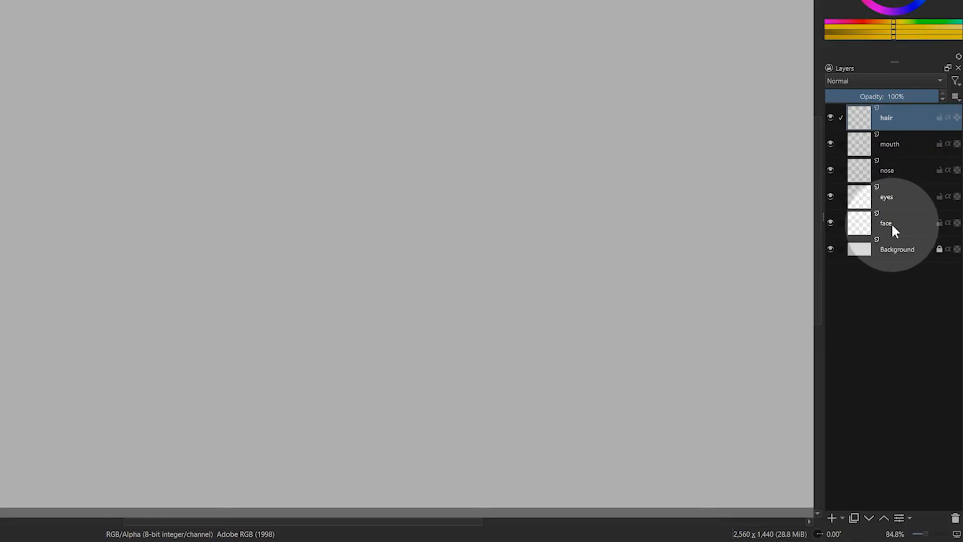
- Go through the face, eyes, nose, mouth and hair layers from back to front to review their stacking order
{"action": "left_click", "coordinate": [892, 224]}
{"action": "left_click", "coordinate": [895, 197]}
{"action": "left_click", "coordinate": [904, 167]}
{"action": "left_click", "coordinate": [909, 139]}
{"action": "left_click", "coordinate": [907, 118]}
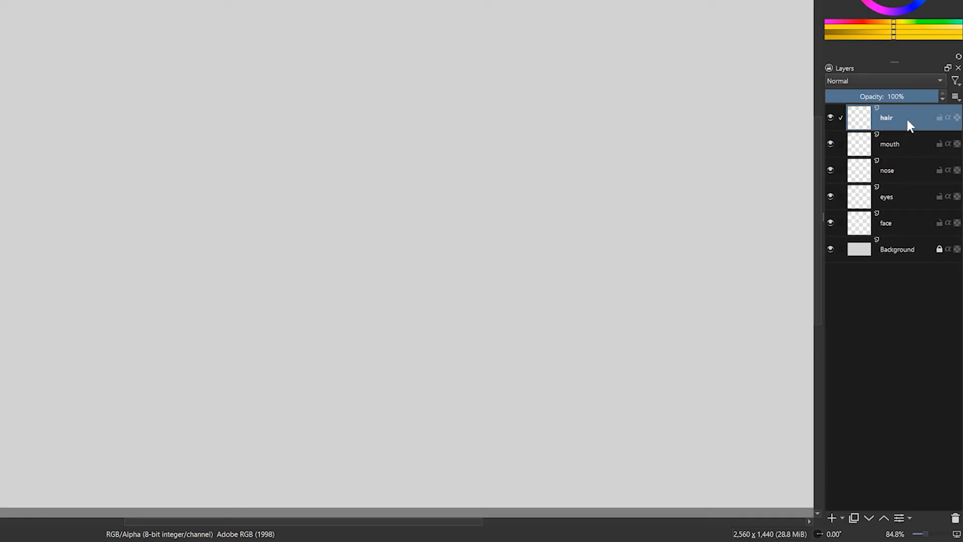
- Insert a new layer directly above the eyes layer and name it eyebrows
{"action": "left_click", "coordinate": [892, 196]}
{"action": "key", "text": "Insert"}
{"action": "double_click", "coordinate": [895, 197]}
{"action": "type", "text": "eyebrows"}
{"action": "key", "text": "Return"}
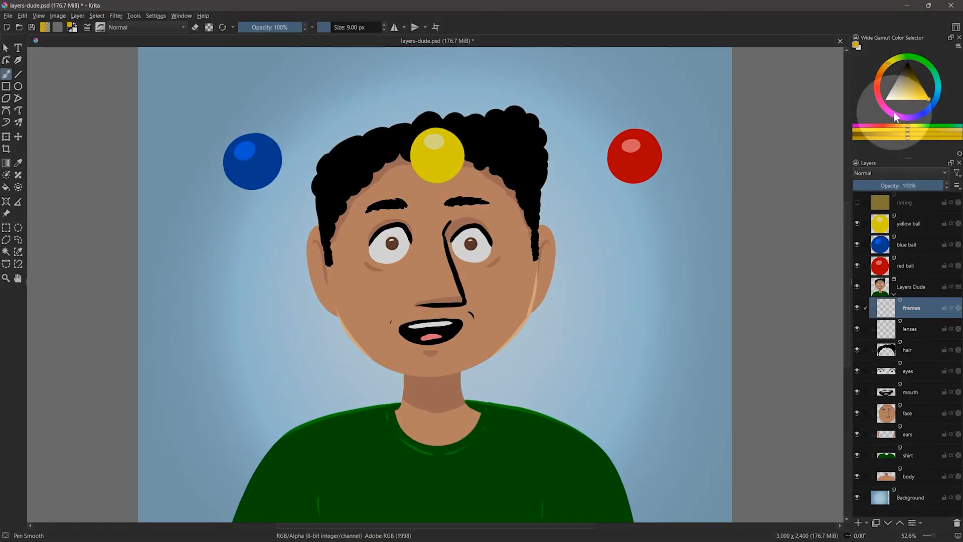
- Choose a dark pink colour and a 32.49 px brush for the frames layer, undoing the test strokes
{"action": "left_click", "coordinate": [896, 117]}
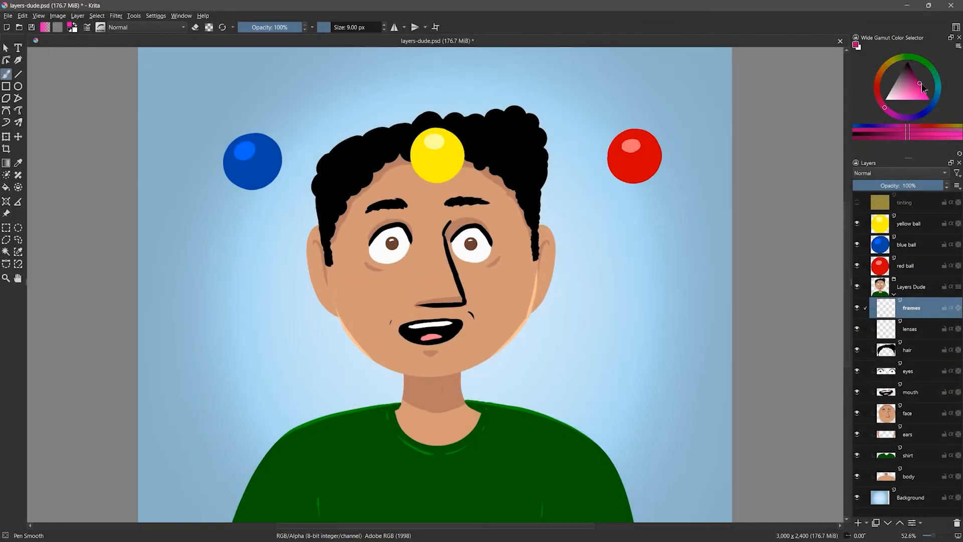
{"action": "left_click", "coordinate": [234, 266]}
{"action": "mouse_move", "coordinate": [235, 265]}
{"action": "left_mouse_down"}
{"action": "mouse_move", "coordinate": [253, 266]}
{"action": "mouse_move", "coordinate": [262, 311]}
{"action": "mouse_move", "coordinate": [288, 329]}
{"action": "left_mouse_up"}
{"action": "key", "text": "ctrl+z"}
{"action": "key", "text": "ctrl+z"}
- Paint the glasses on the frames layer: round rims around both eyes, a nose bridge, and arms reaching to the ears
{"action": "mouse_move", "coordinate": [393, 212]}
{"action": "left_mouse_down"}
{"action": "mouse_move", "coordinate": [396, 287]}
{"action": "mouse_move", "coordinate": [390, 209]}
{"action": "left_mouse_up"}
{"action": "mouse_move", "coordinate": [461, 206]}
{"action": "left_mouse_down"}
{"action": "mouse_move", "coordinate": [443, 246]}
{"action": "mouse_move", "coordinate": [517, 275]}
{"action": "mouse_move", "coordinate": [479, 202]}
{"action": "mouse_move", "coordinate": [458, 205]}
{"action": "left_mouse_up"}
{"action": "left_click_drag", "start_coordinate": [429, 241], "coordinate": [444, 242]}
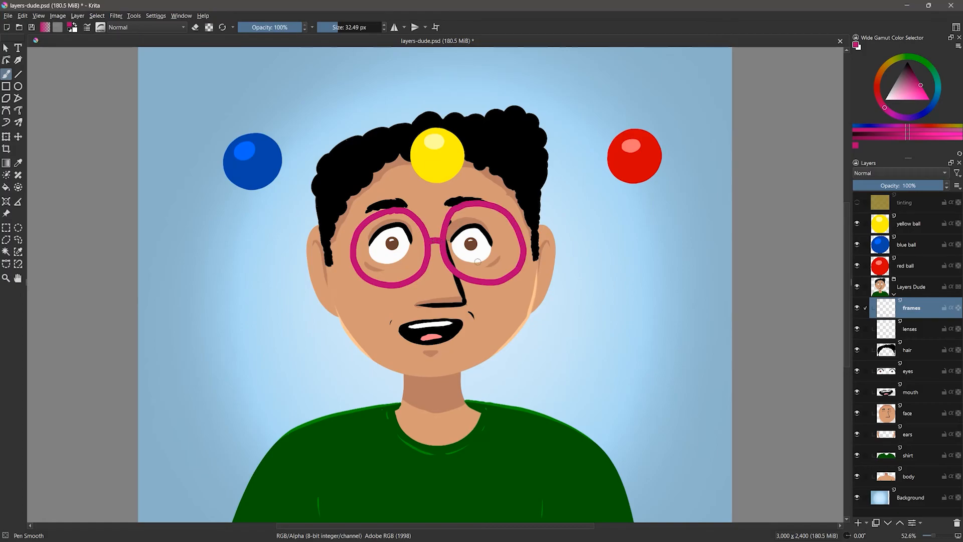
{"action": "left_click_drag", "start_coordinate": [367, 221], "coordinate": [346, 222]}
{"action": "left_click_drag", "start_coordinate": [511, 215], "coordinate": [528, 215]}
{"action": "left_click_drag", "start_coordinate": [346, 222], "coordinate": [315, 228]}
{"action": "left_click_drag", "start_coordinate": [527, 217], "coordinate": [550, 226]}
- Paint both lenses solid orange inside the rims on the lenses layer, using a 129.82 px brush
{"action": "left_click", "coordinate": [912, 331]}
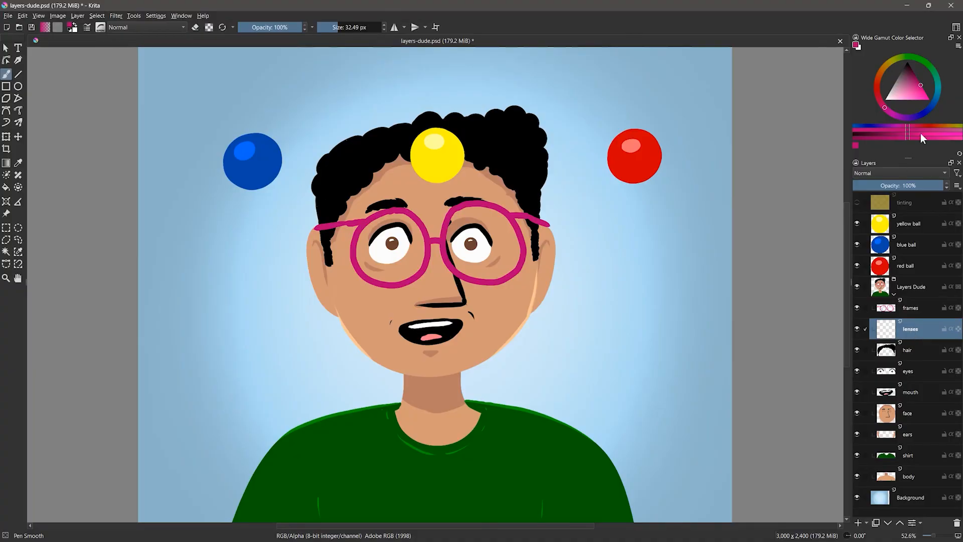
{"action": "left_click", "coordinate": [940, 125]}
{"action": "left_click", "coordinate": [926, 94]}
{"action": "mouse_move", "coordinate": [467, 237]}
{"action": "left_mouse_down"}
{"action": "mouse_move", "coordinate": [478, 215]}
{"action": "mouse_move", "coordinate": [503, 233]}
{"action": "mouse_move", "coordinate": [505, 257]}
{"action": "mouse_move", "coordinate": [489, 267]}
{"action": "mouse_move", "coordinate": [461, 271]}
{"action": "left_mouse_up"}
{"action": "mouse_move", "coordinate": [374, 236]}
{"action": "left_mouse_down"}
{"action": "mouse_move", "coordinate": [396, 226]}
{"action": "mouse_move", "coordinate": [414, 255]}
{"action": "mouse_move", "coordinate": [381, 274]}
{"action": "mouse_move", "coordinate": [391, 250]}
{"action": "left_mouse_up"}
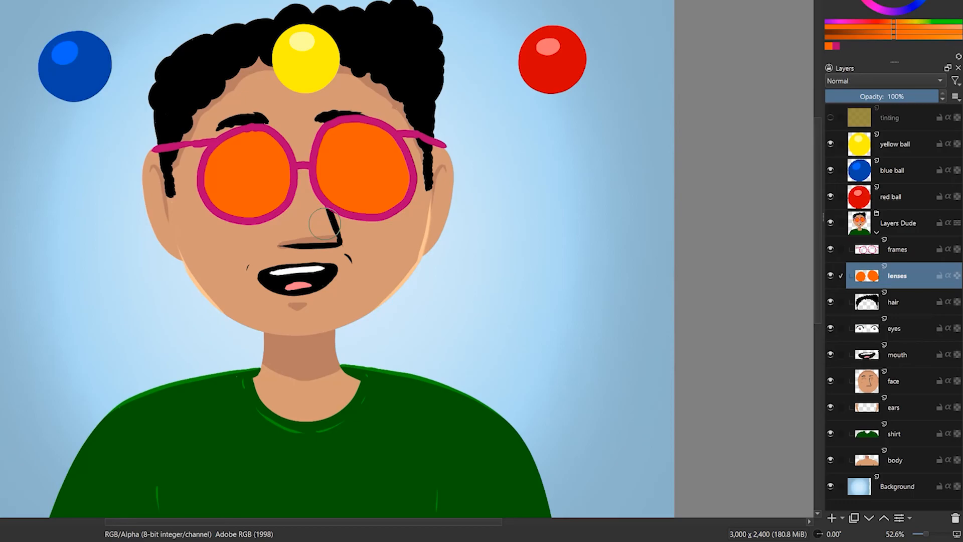
- Lock the transparency of the frames layer and fill the glasses frames with dark brown
{"action": "left_click", "coordinate": [892, 249]}
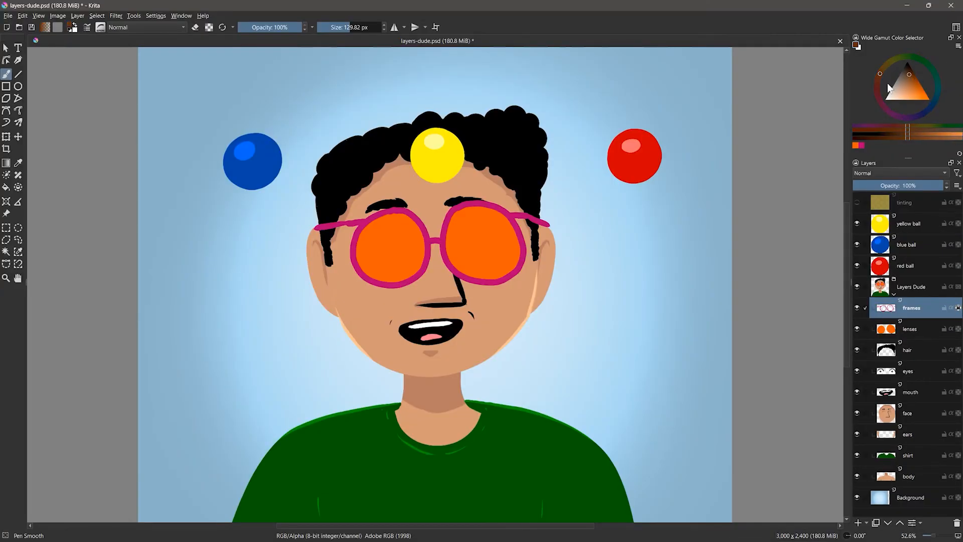
{"action": "left_click", "coordinate": [7, 187]}
{"action": "left_click", "coordinate": [358, 223]}
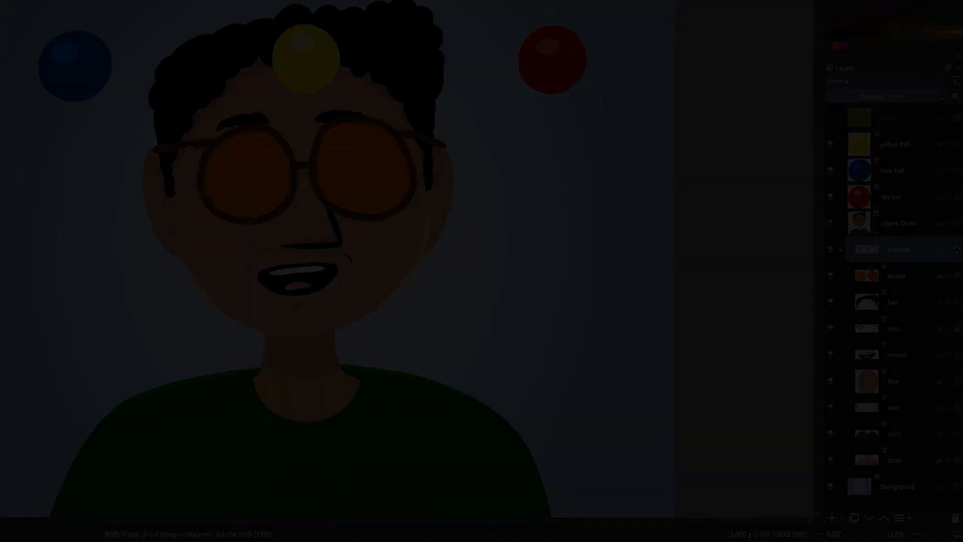
- Lower the opacity of the lenses layer to 51%
{"action": "left_click", "coordinate": [910, 329]}
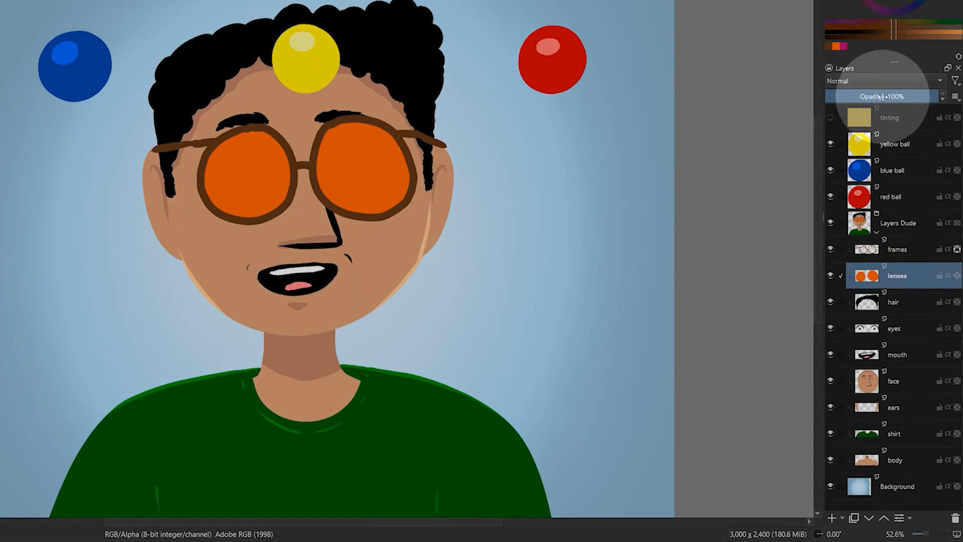
{"action": "mouse_move", "coordinate": [879, 96]}
{"action": "left_mouse_down"}
{"action": "mouse_move", "coordinate": [903, 94]}
{"action": "mouse_move", "coordinate": [884, 96]}
{"action": "left_mouse_up"}
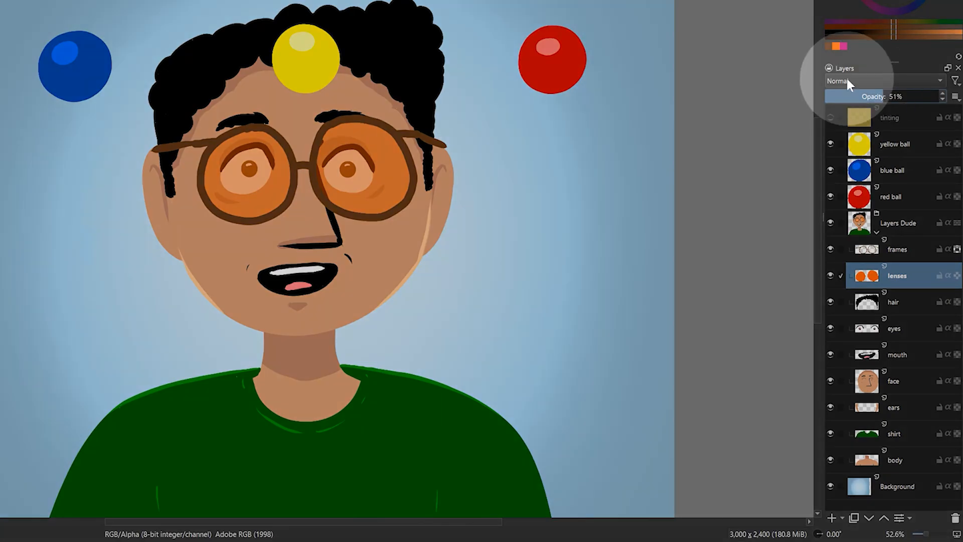
- Set the lenses layer's blending mode to Multiply and its opacity to 100%
{"action": "left_click", "coordinate": [844, 77]}
{"action": "left_click", "coordinate": [840, 70]}
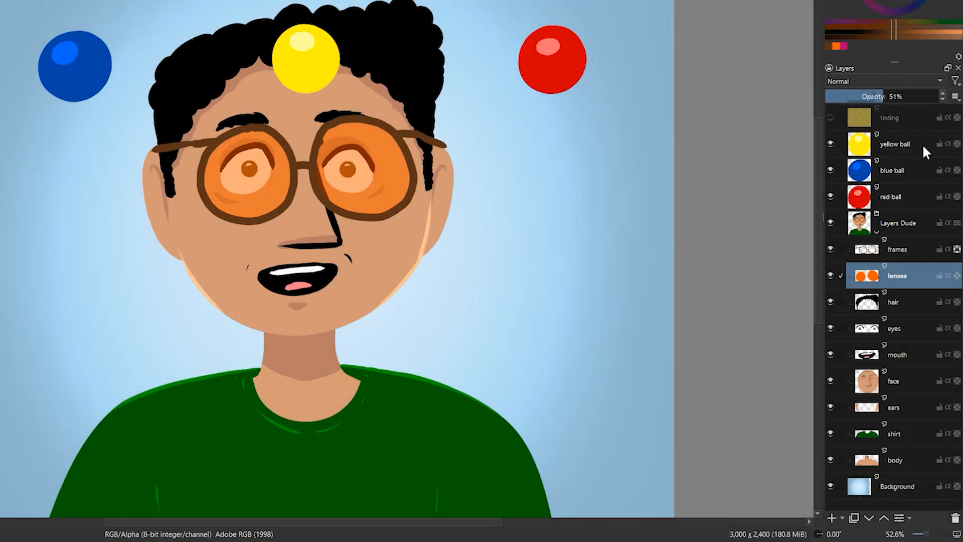
{"action": "left_click_drag", "start_coordinate": [883, 96], "coordinate": [941, 96]}
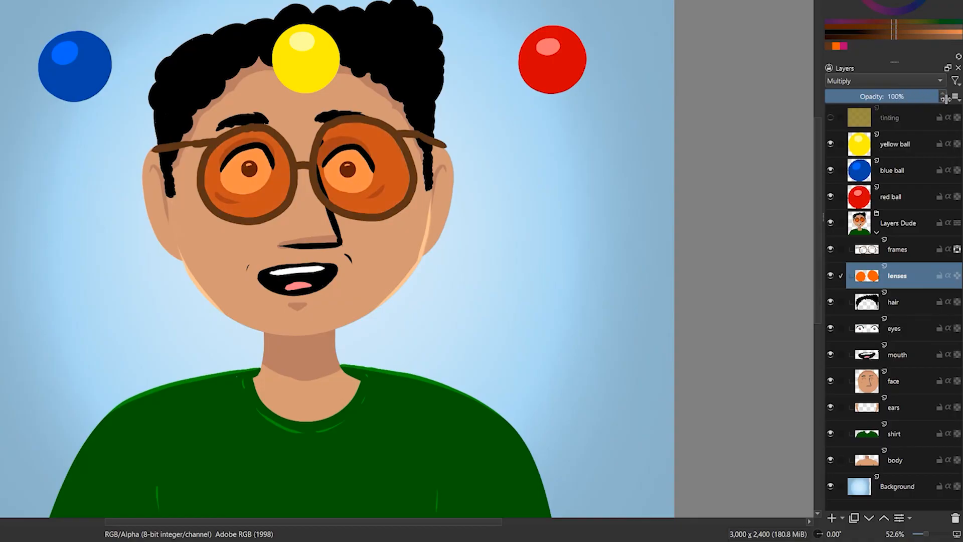
- Try the Screen blending mode on the lenses layer, and switch it to Overlay
{"action": "left_click", "coordinate": [871, 82]}
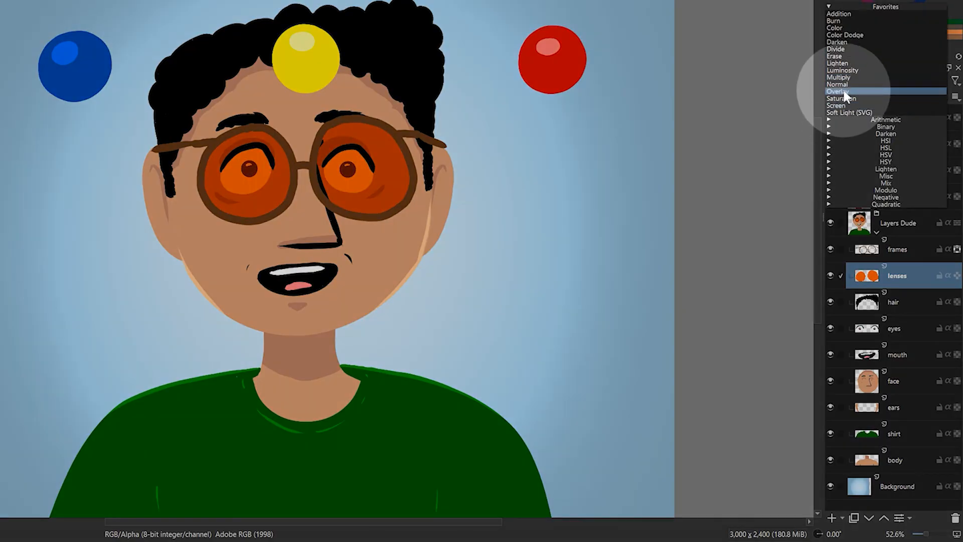
{"action": "left_click", "coordinate": [841, 105]}
{"action": "left_click", "coordinate": [846, 81]}
{"action": "left_click", "coordinate": [849, 65]}
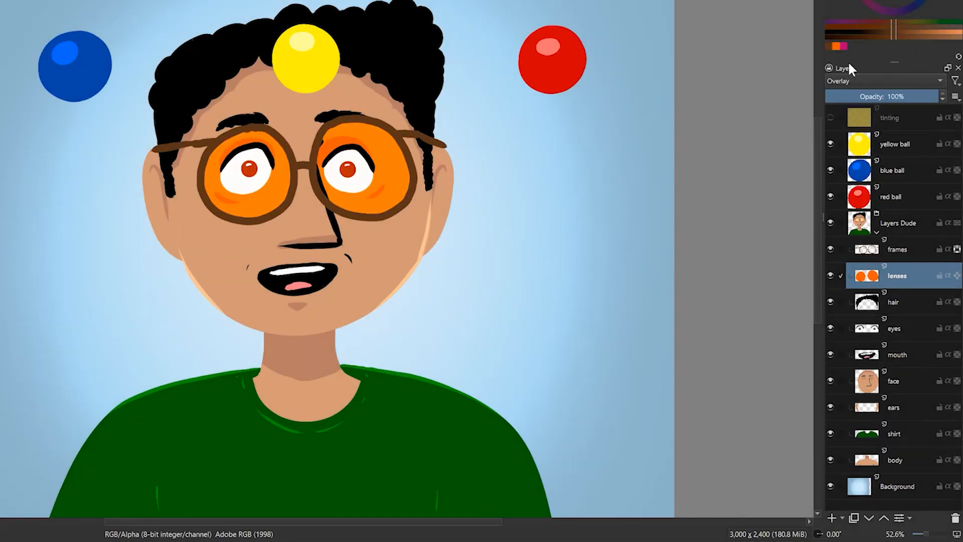